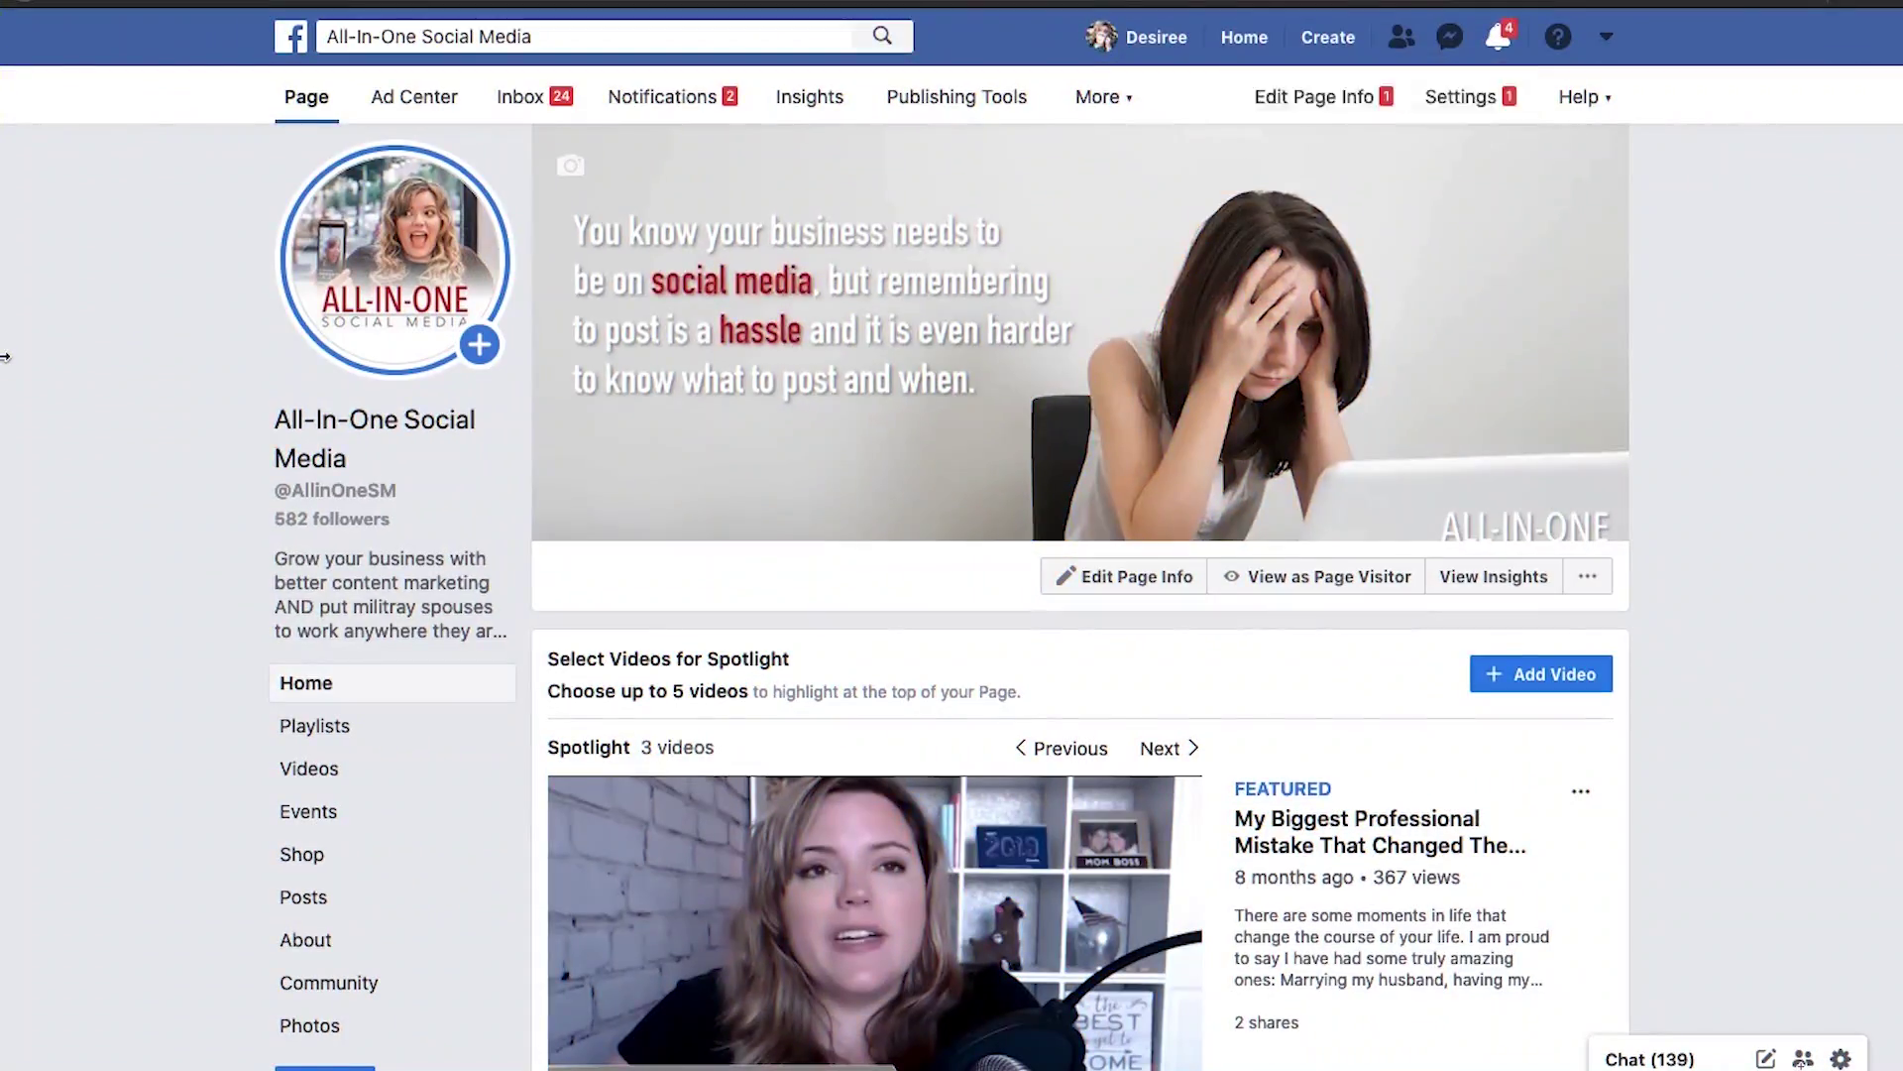
Step: Start a new page post and upload the video, dismissing the playlist tip
scroll(84, 301, "down", 8)
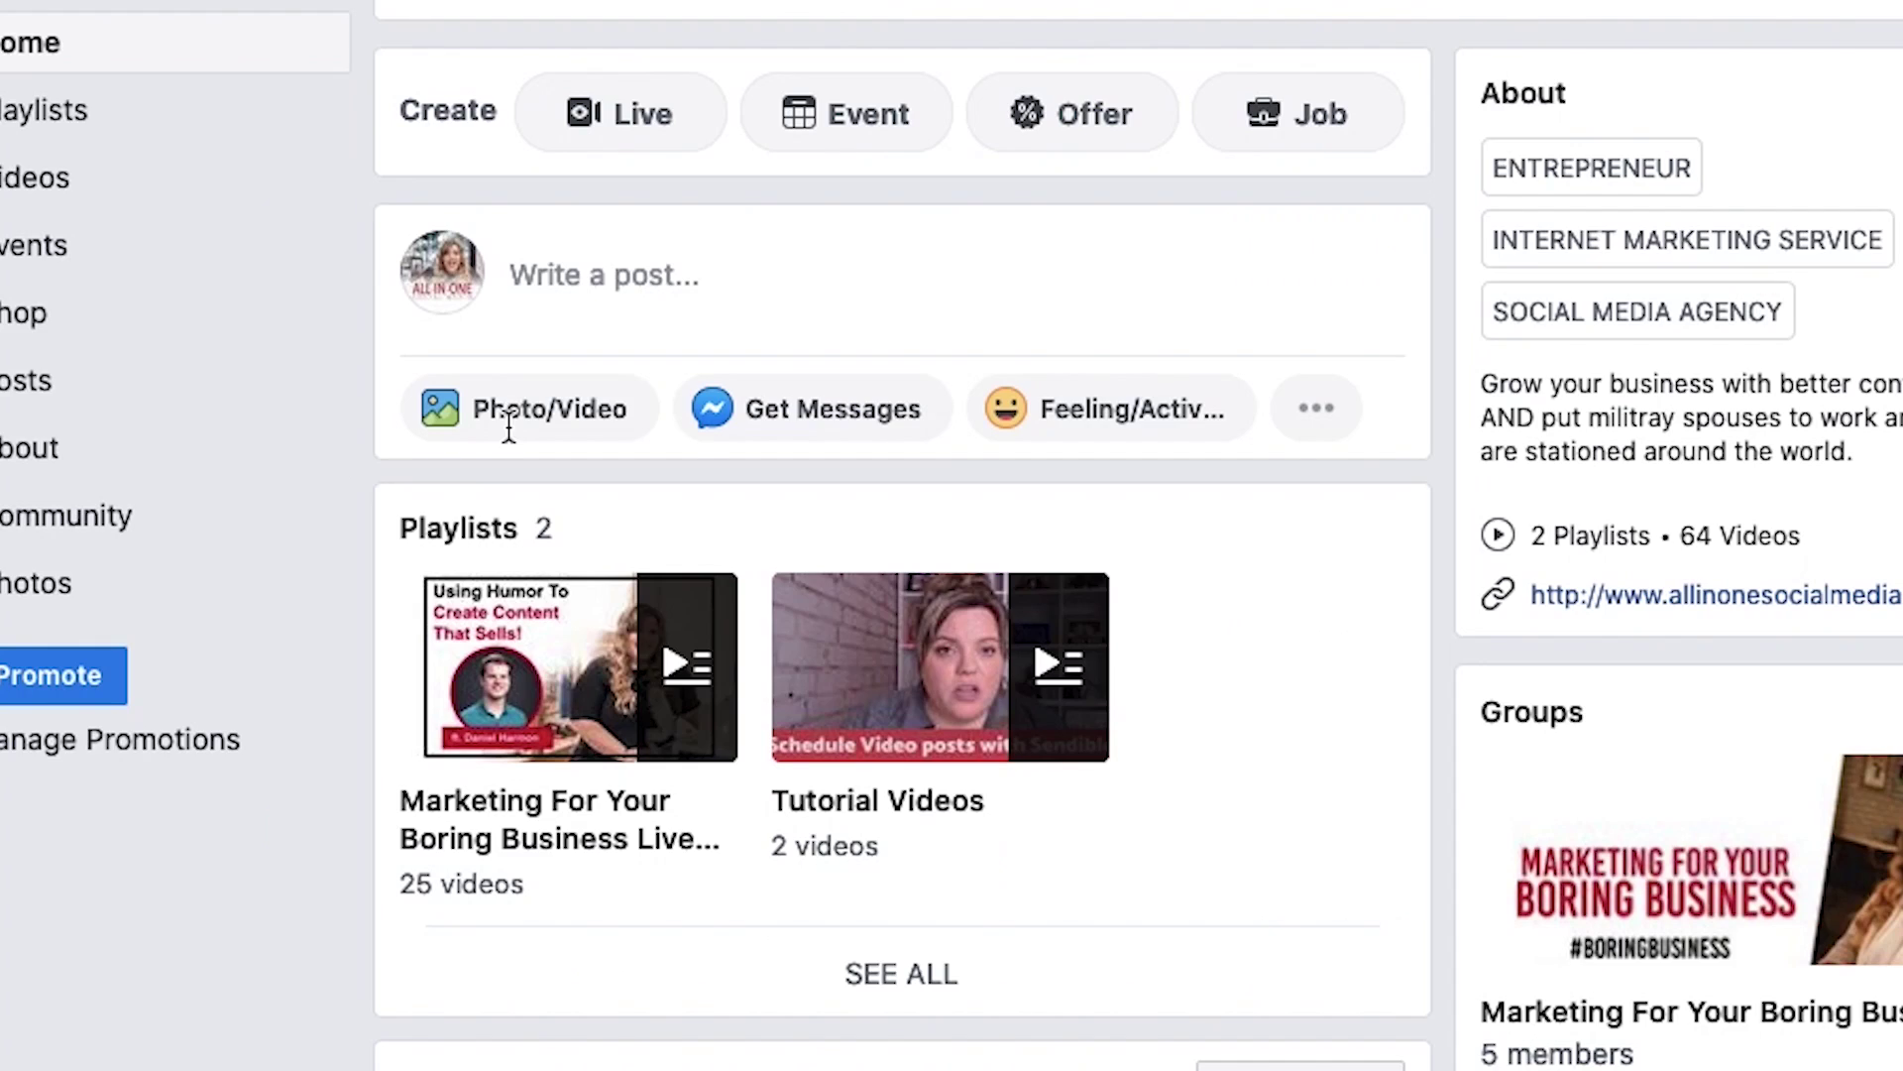
left_click(612, 662)
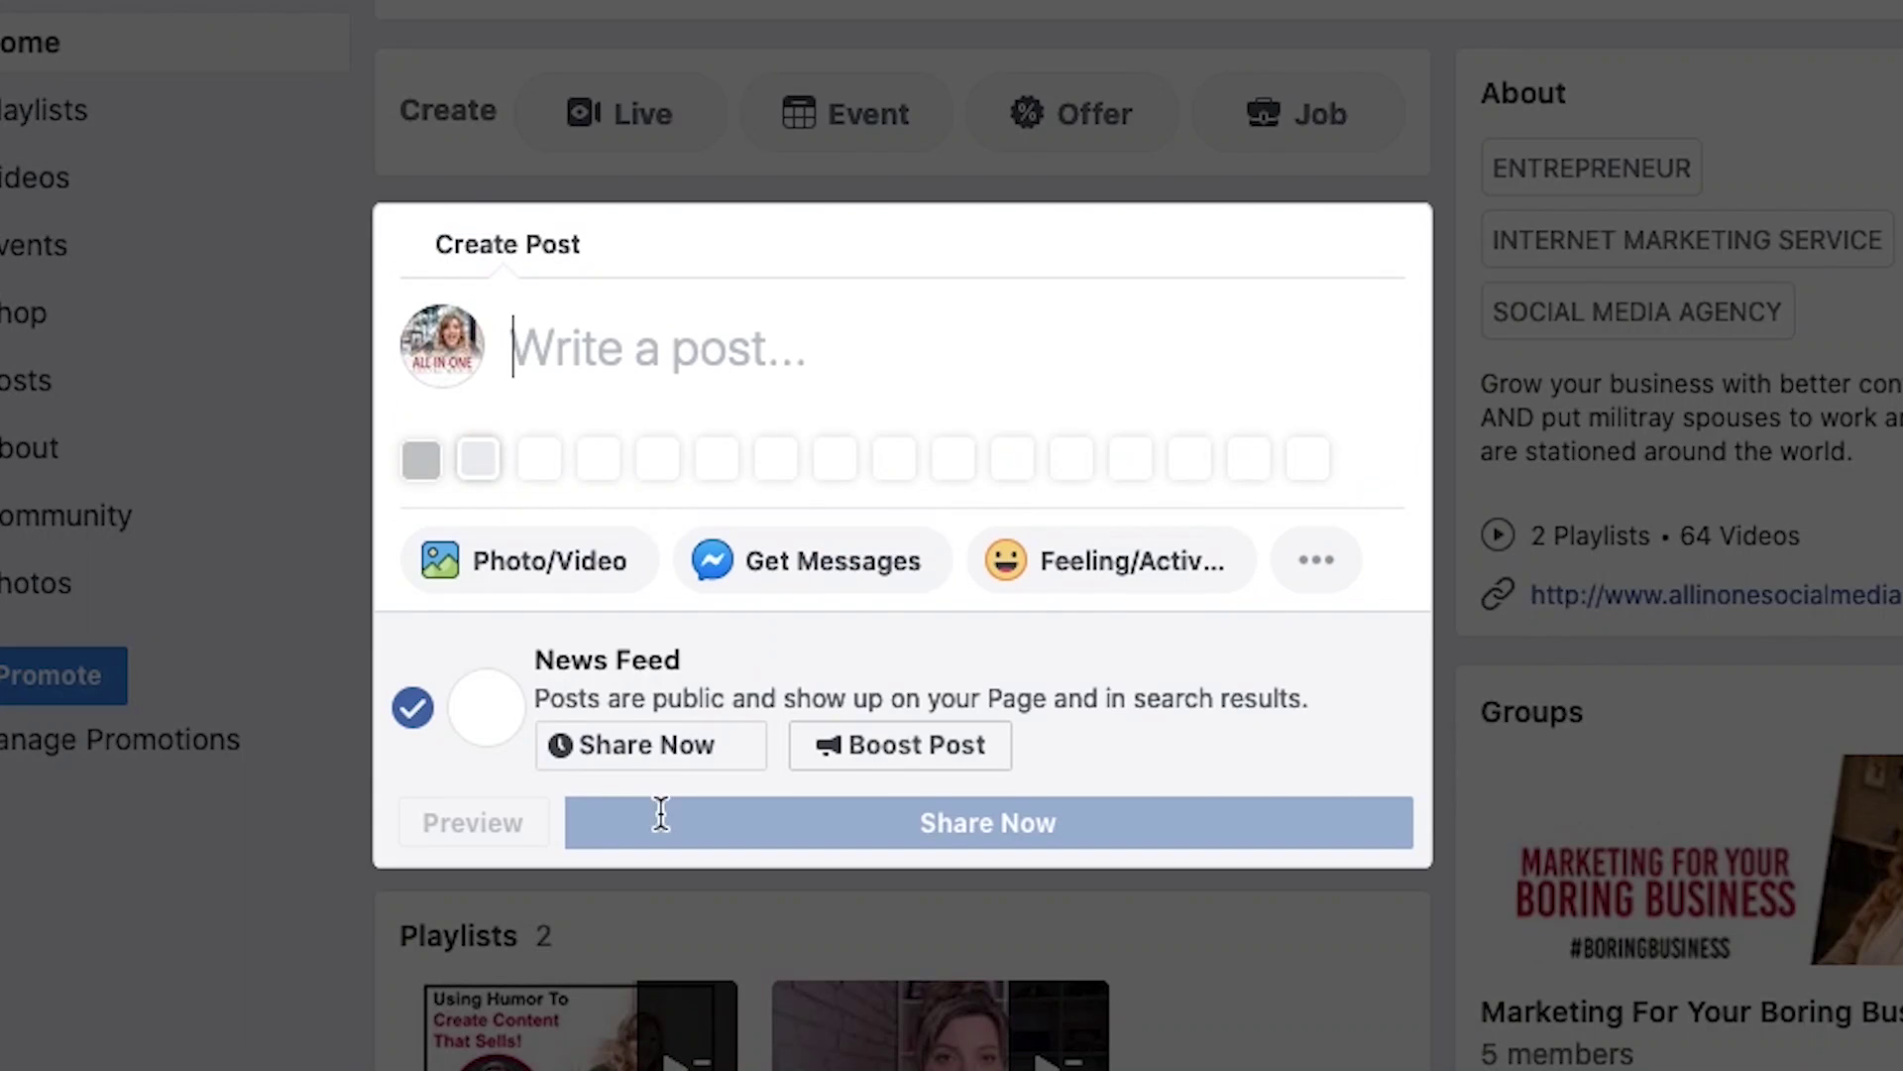
left_click(514, 575)
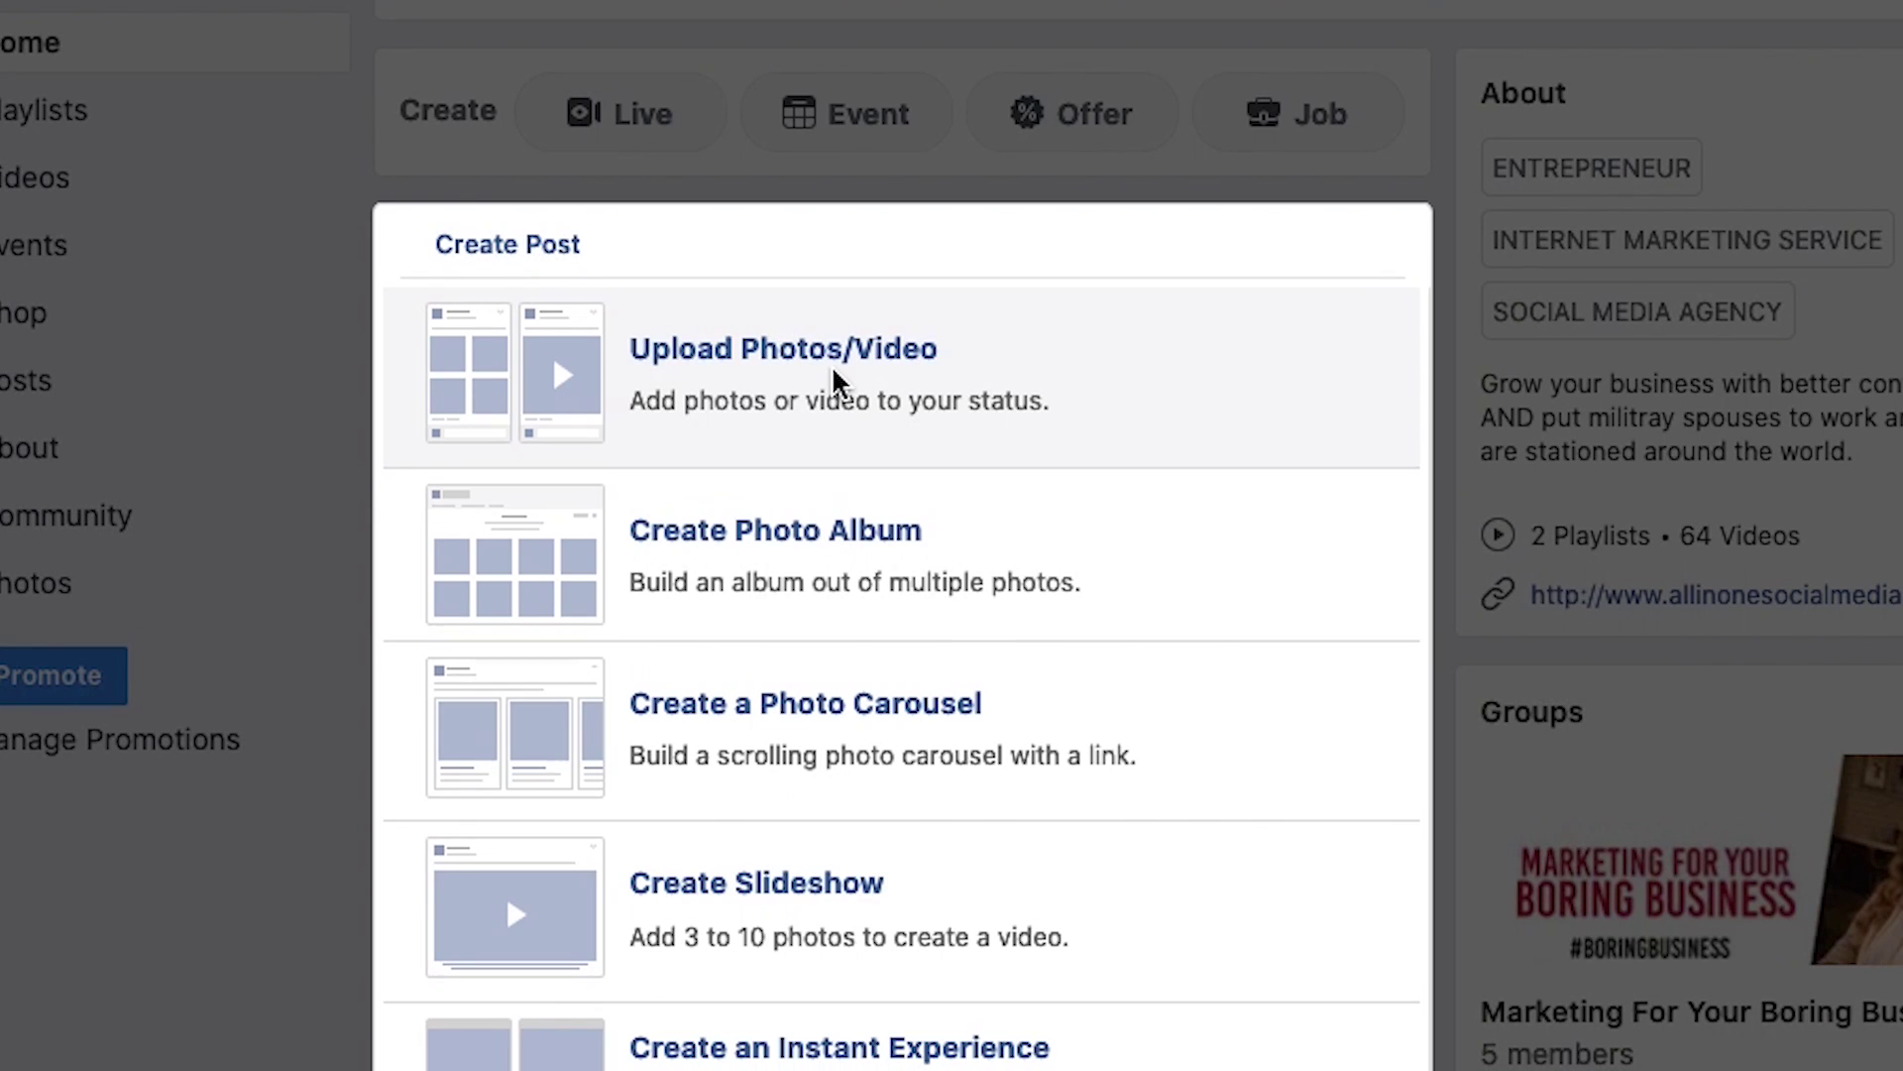
left_click(840, 382)
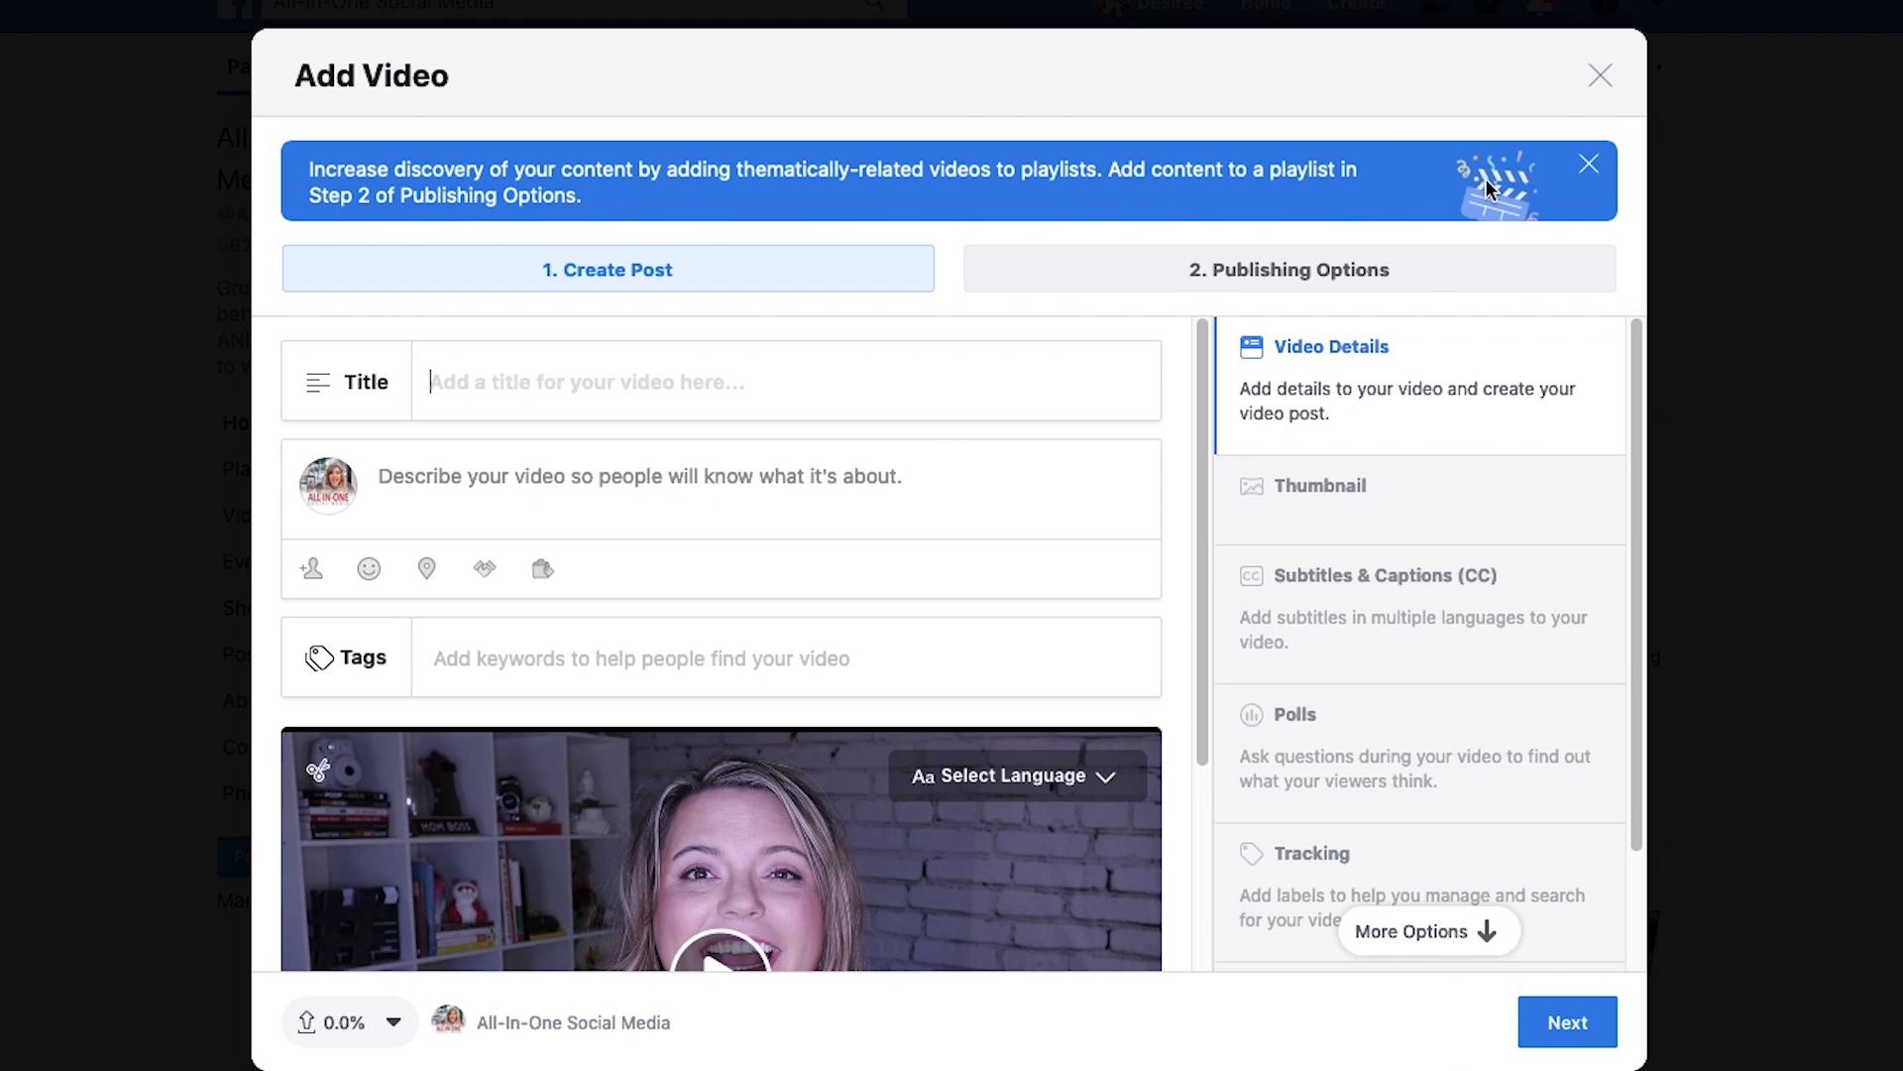
left_click(1587, 168)
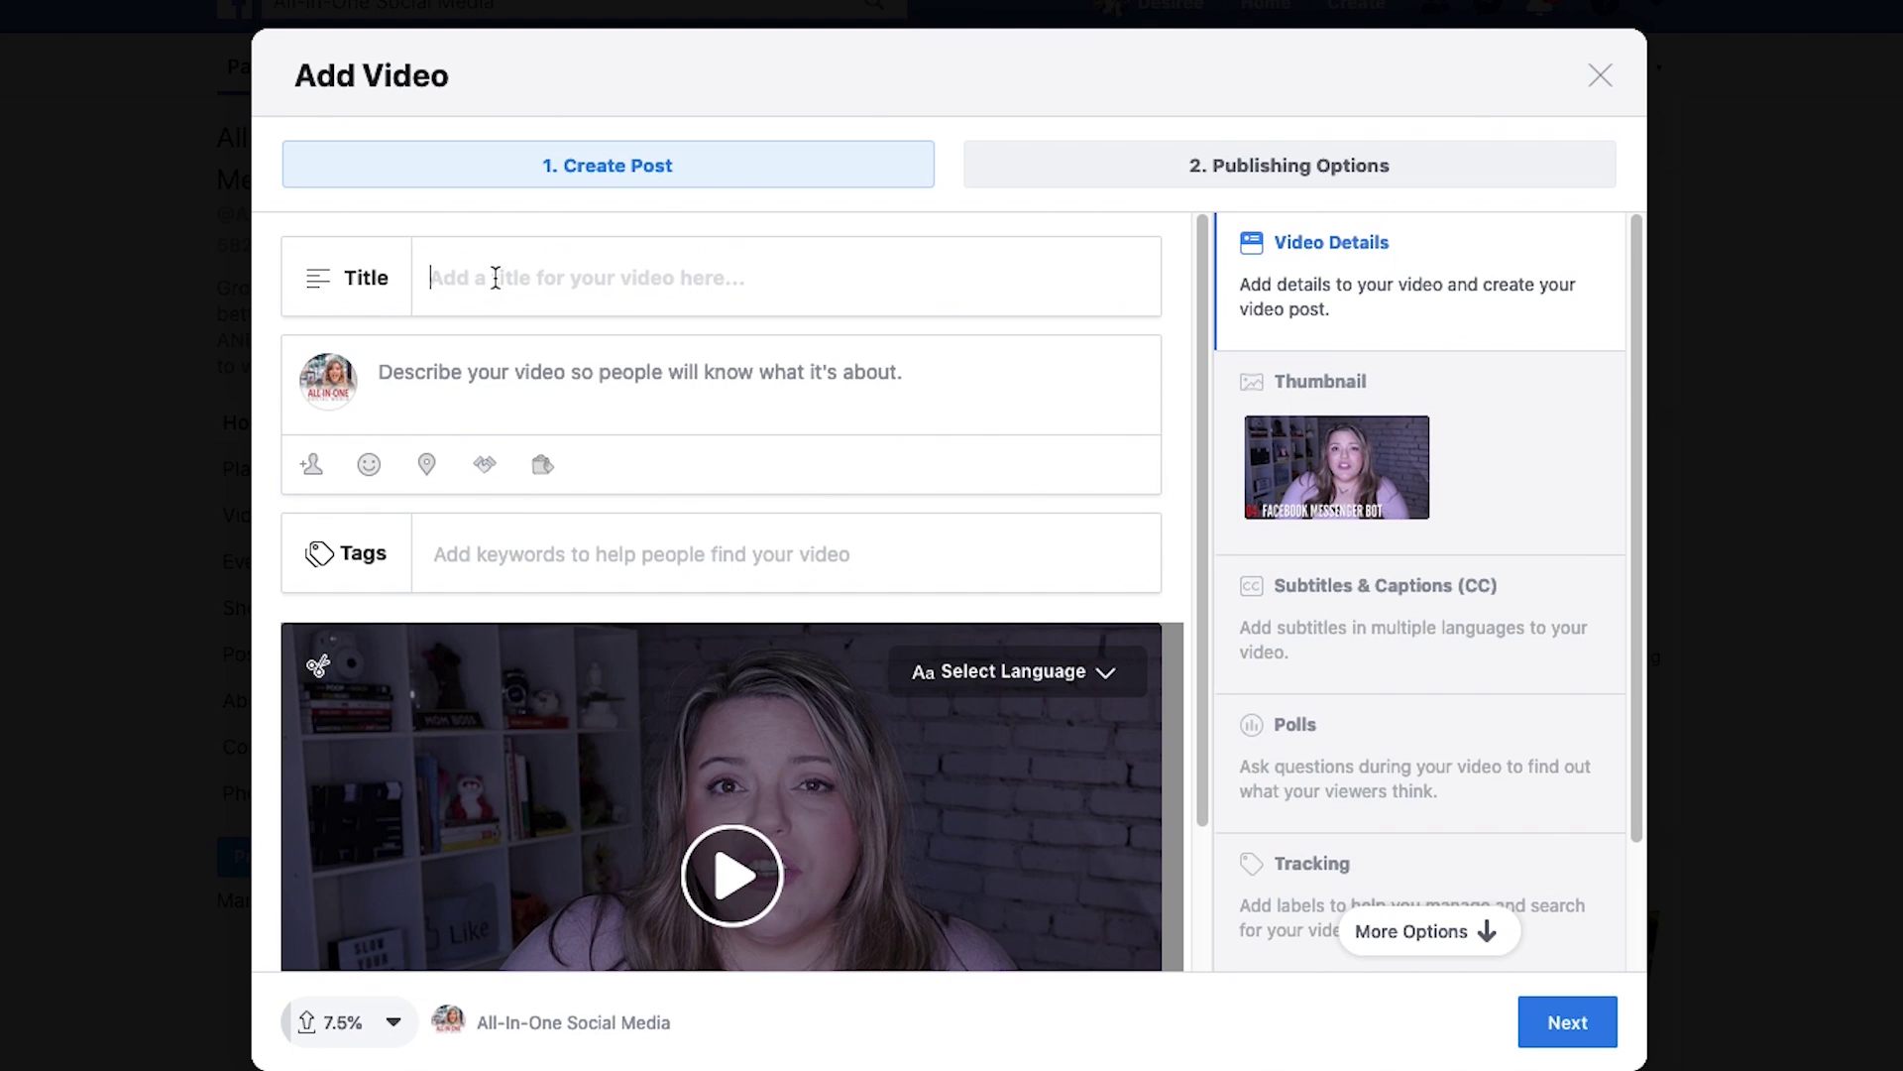
Step: Paste the video's title and description and tag it Social Media, removing a trial marketing tag
type("Facebook Tips That Convert | Content Marketing Strategy 2020")
key("super+Tab")
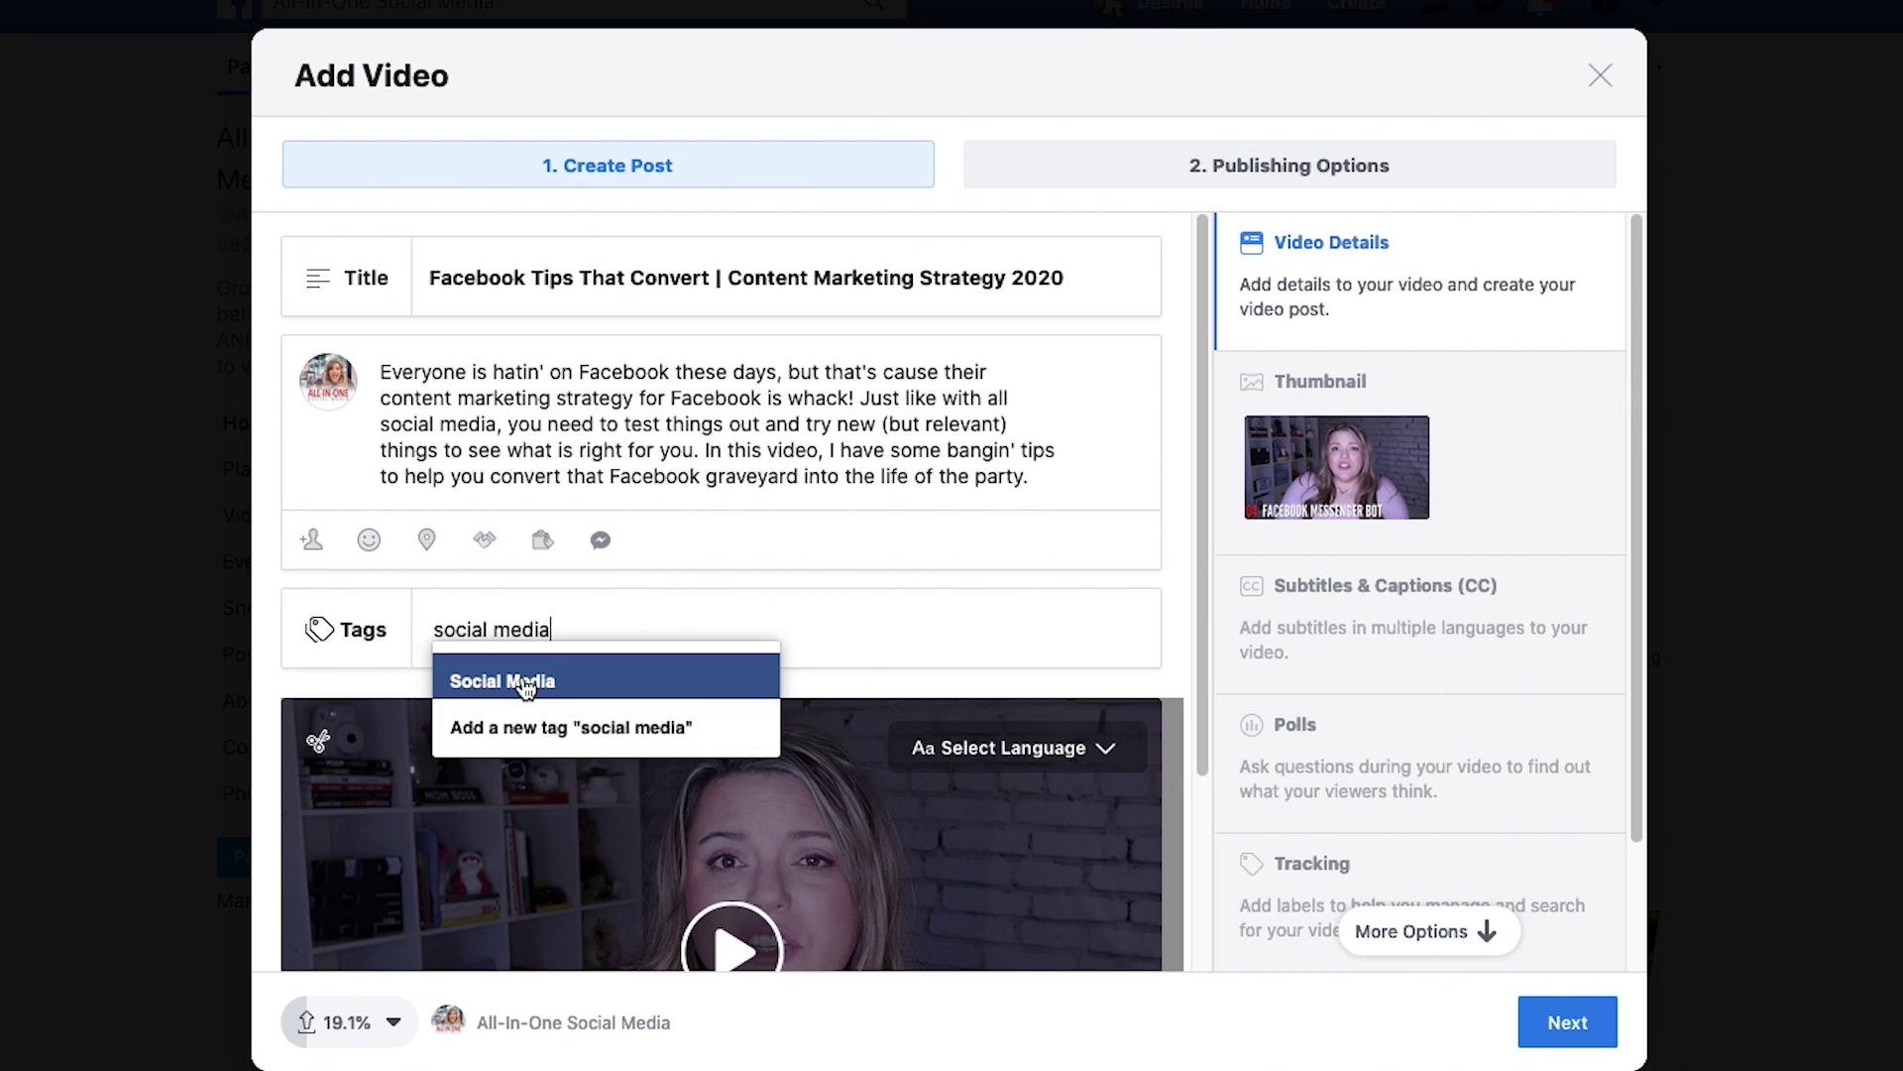
left_click(527, 682)
scroll(615, 565, "down", 1)
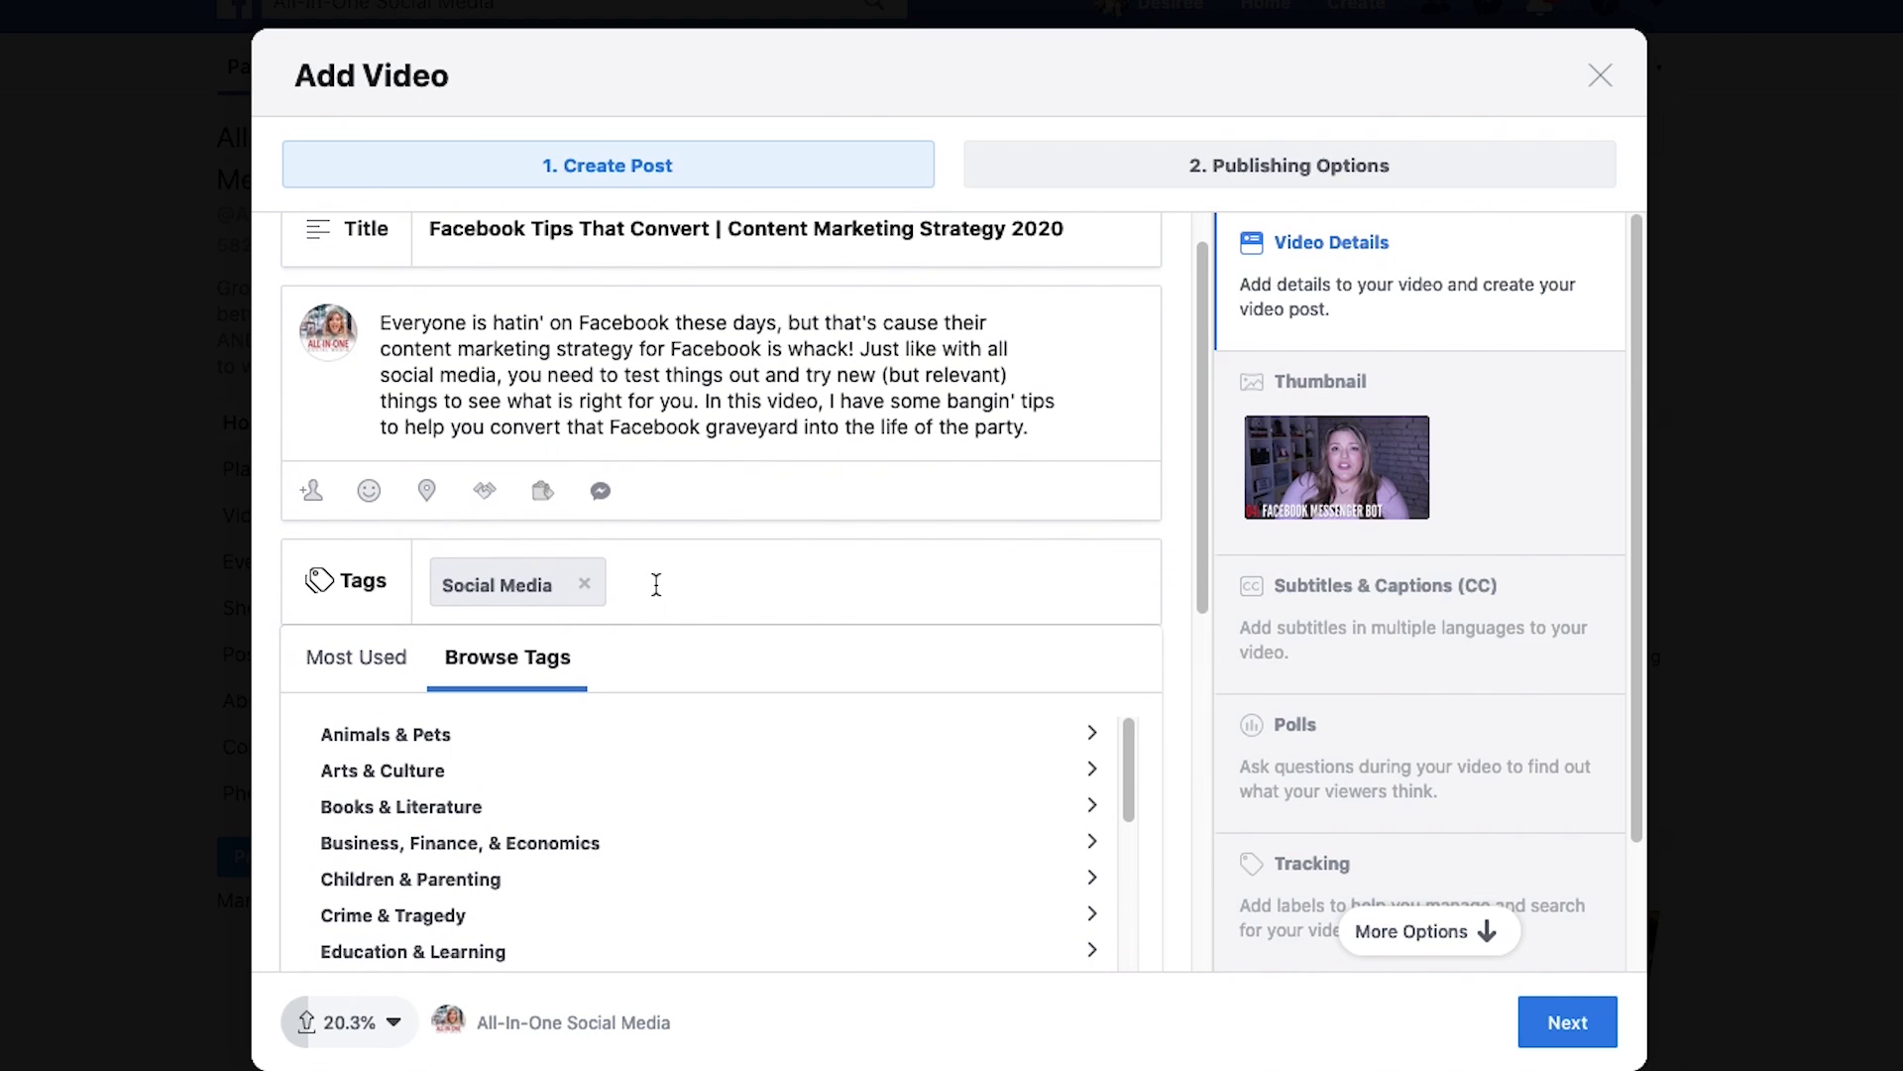
type("marketing")
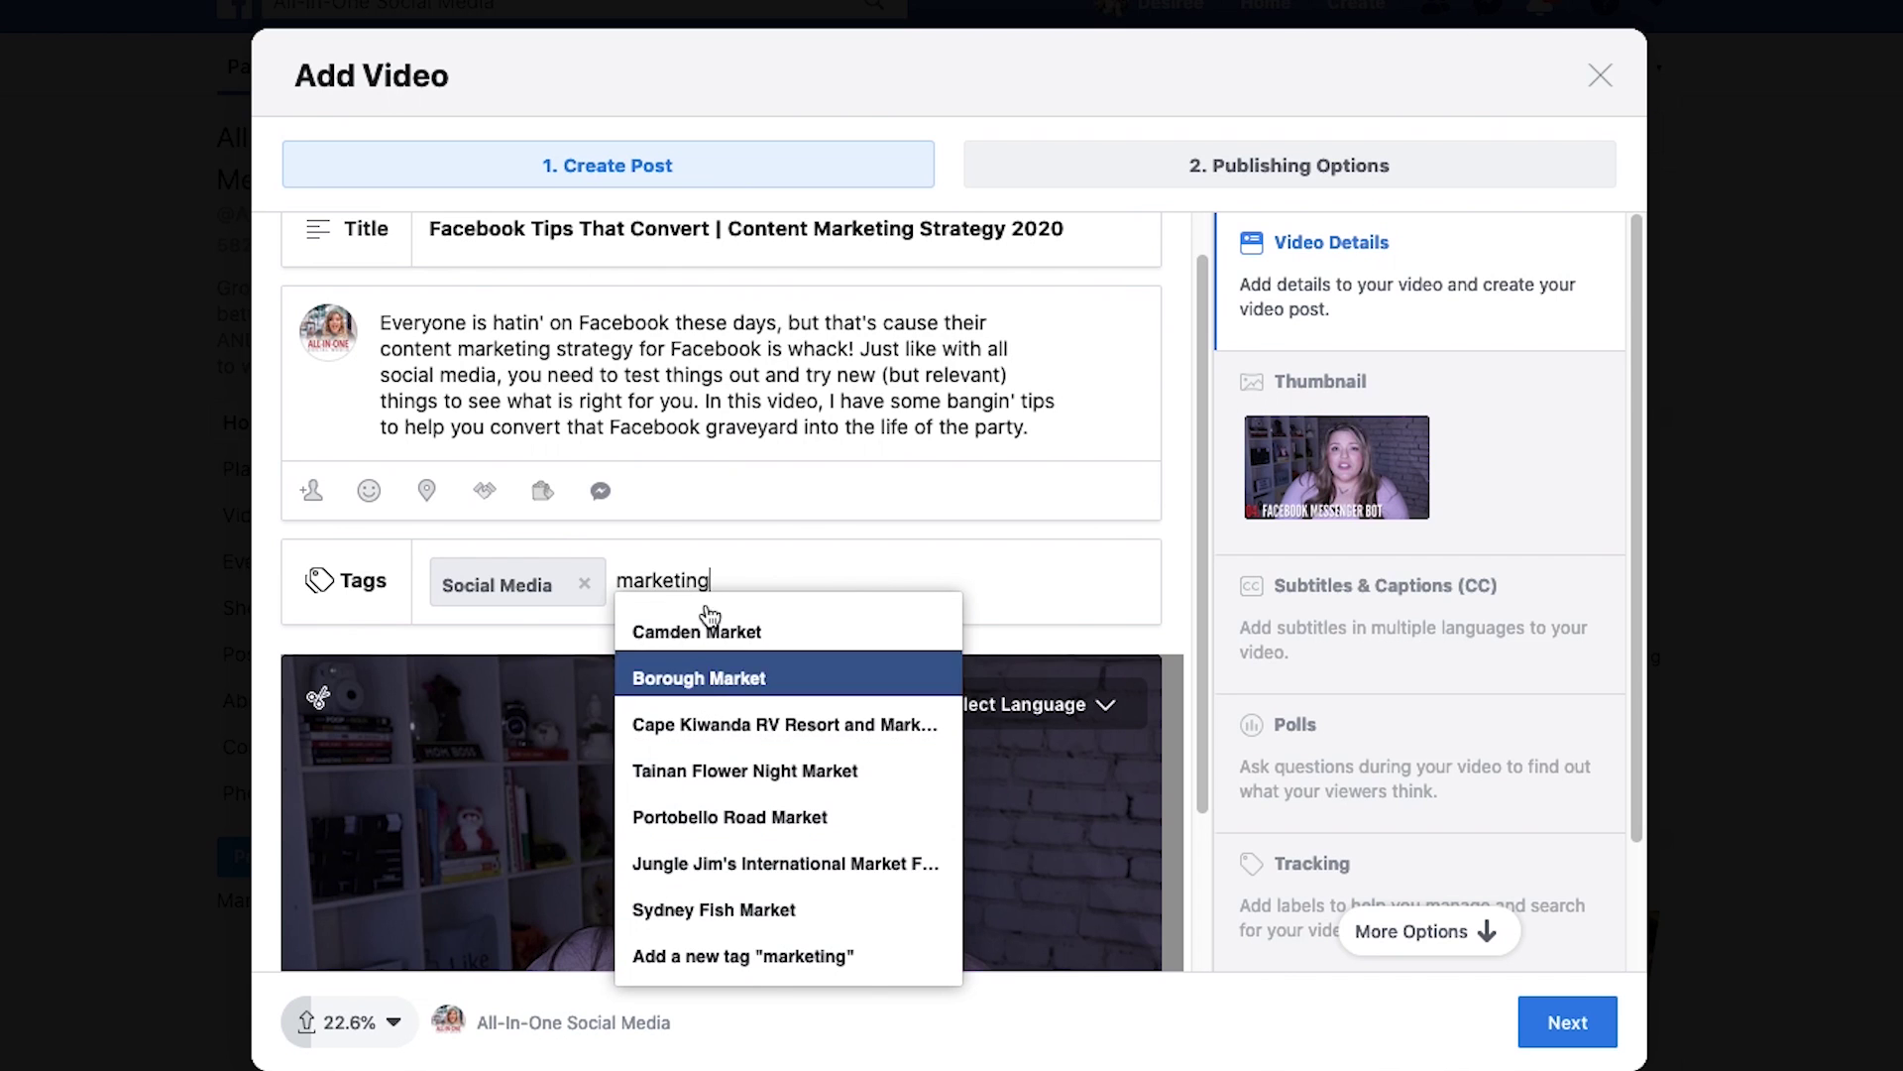
left_click(788, 959)
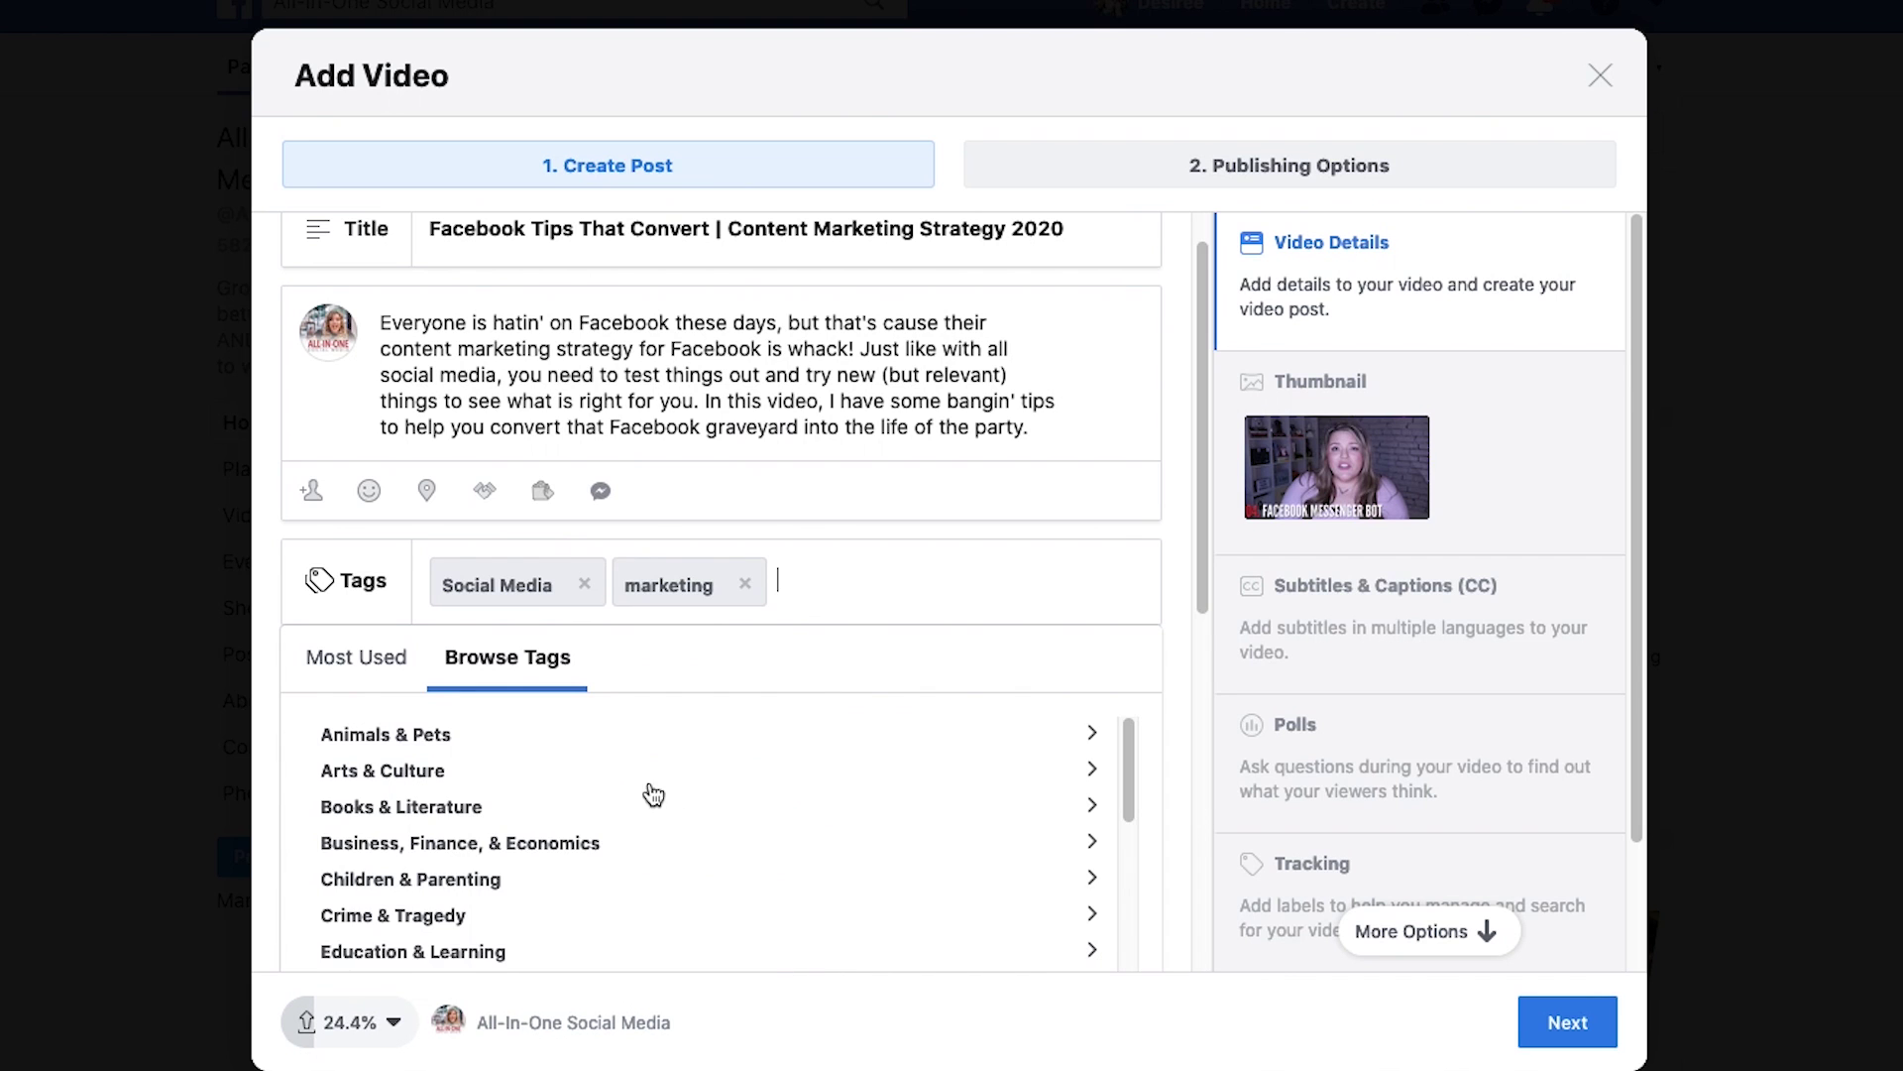
left_click(747, 587)
Step: Bring up the video's thumbnail options to pick a custom image
scroll(705, 597, "down", 3)
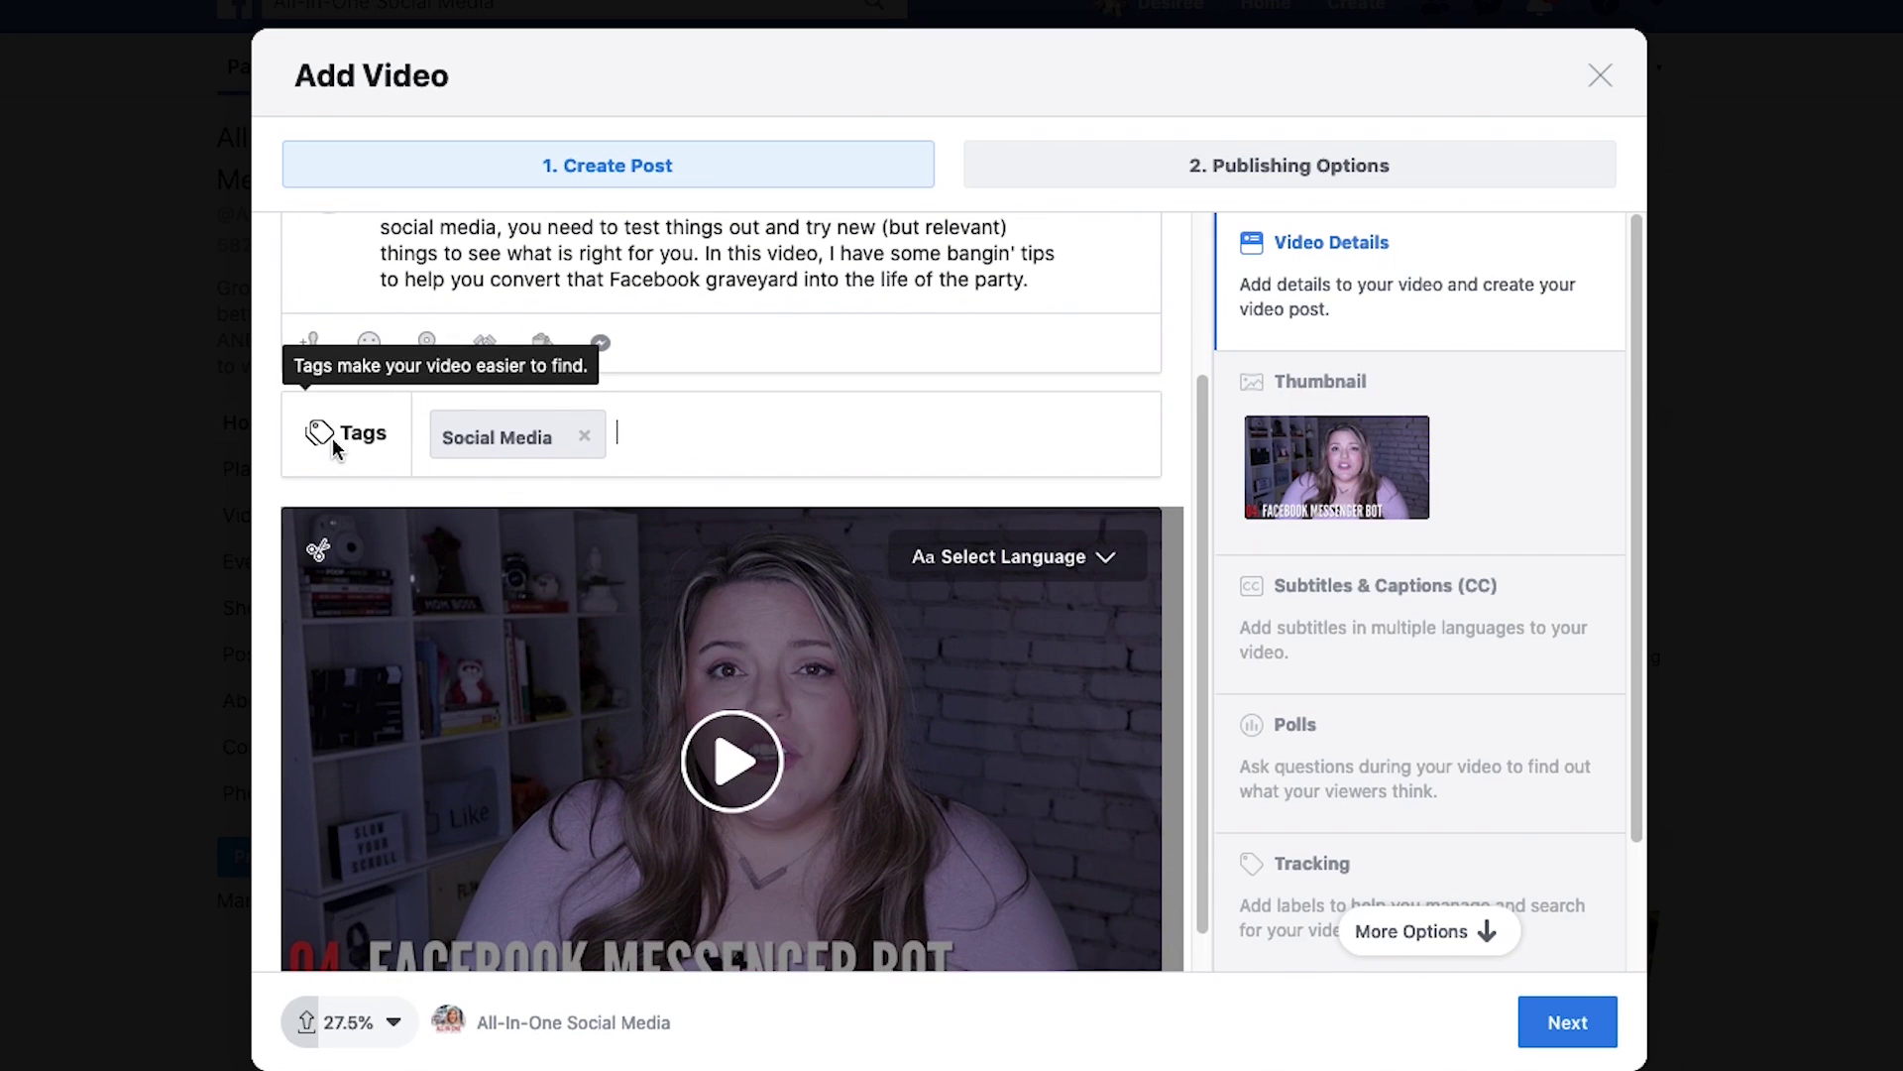
scroll(938, 433, "up", 4)
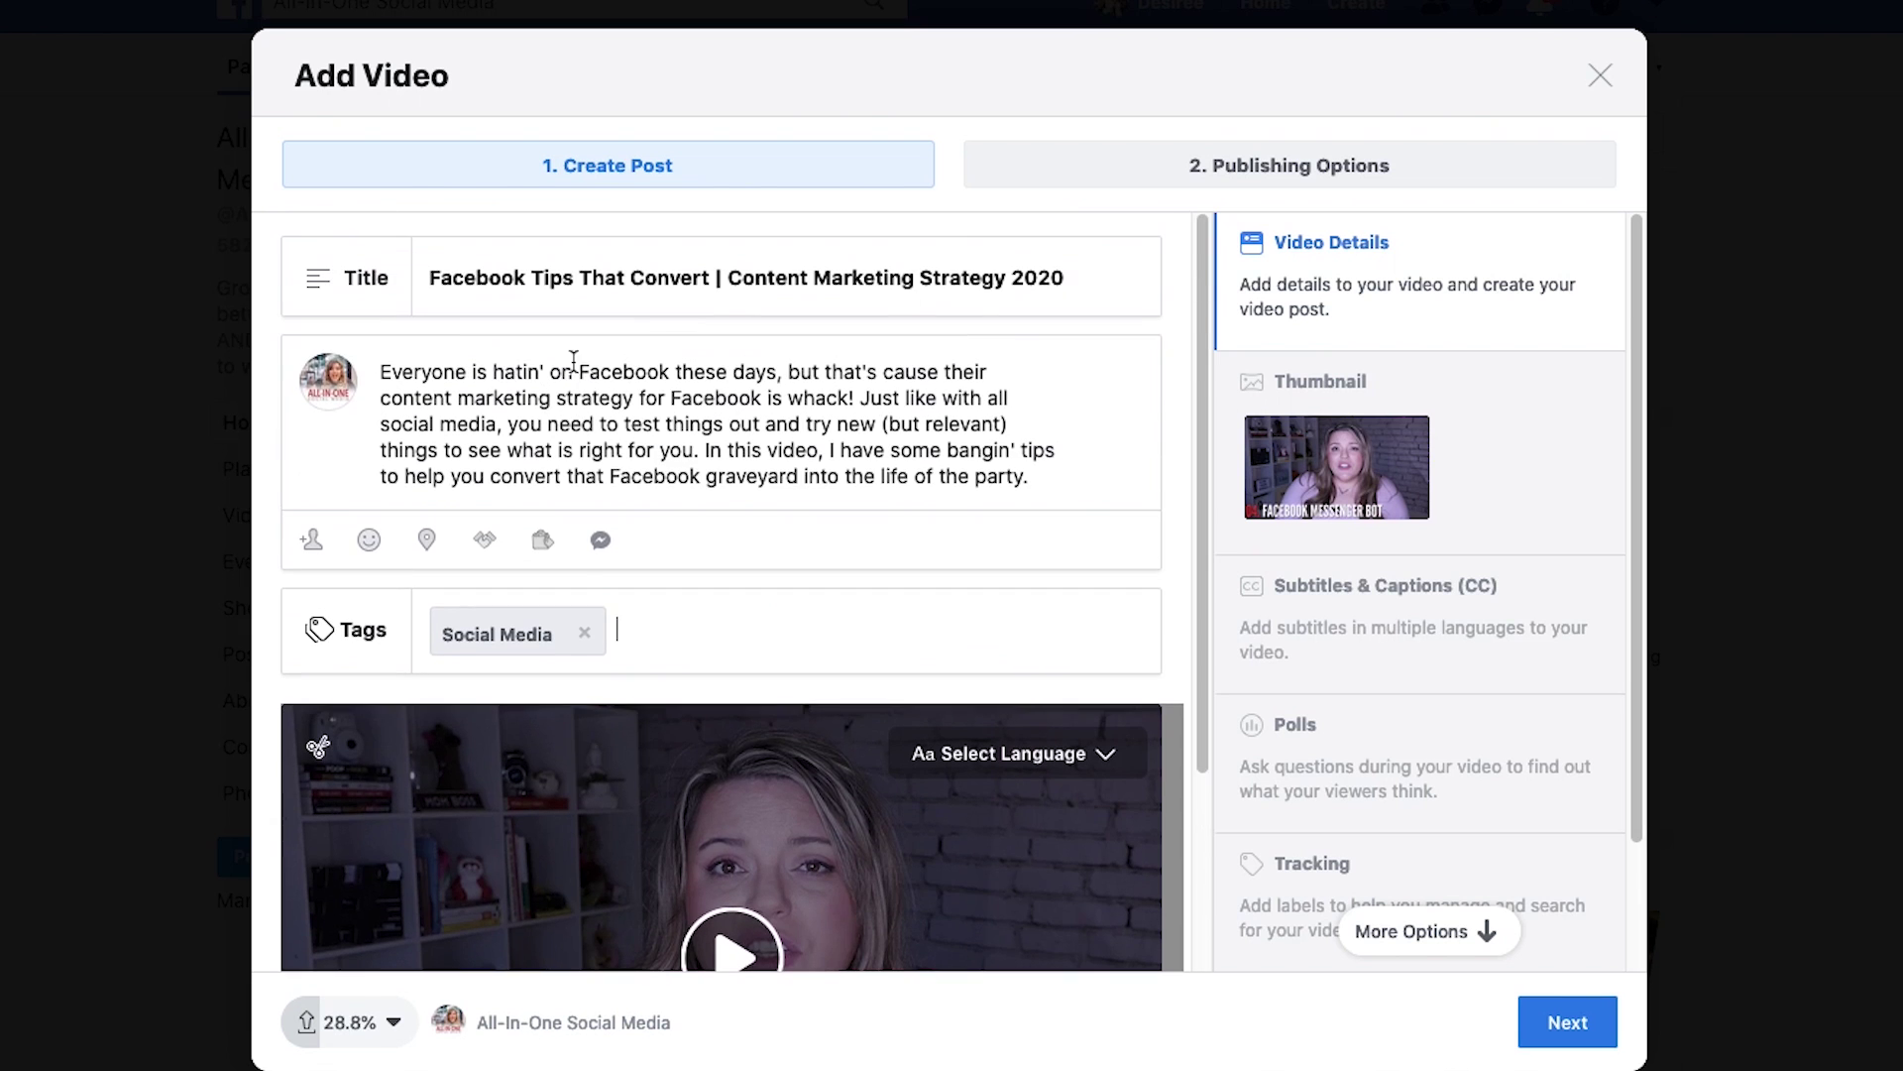
scroll(565, 540, "down", 1)
left_click(1288, 463)
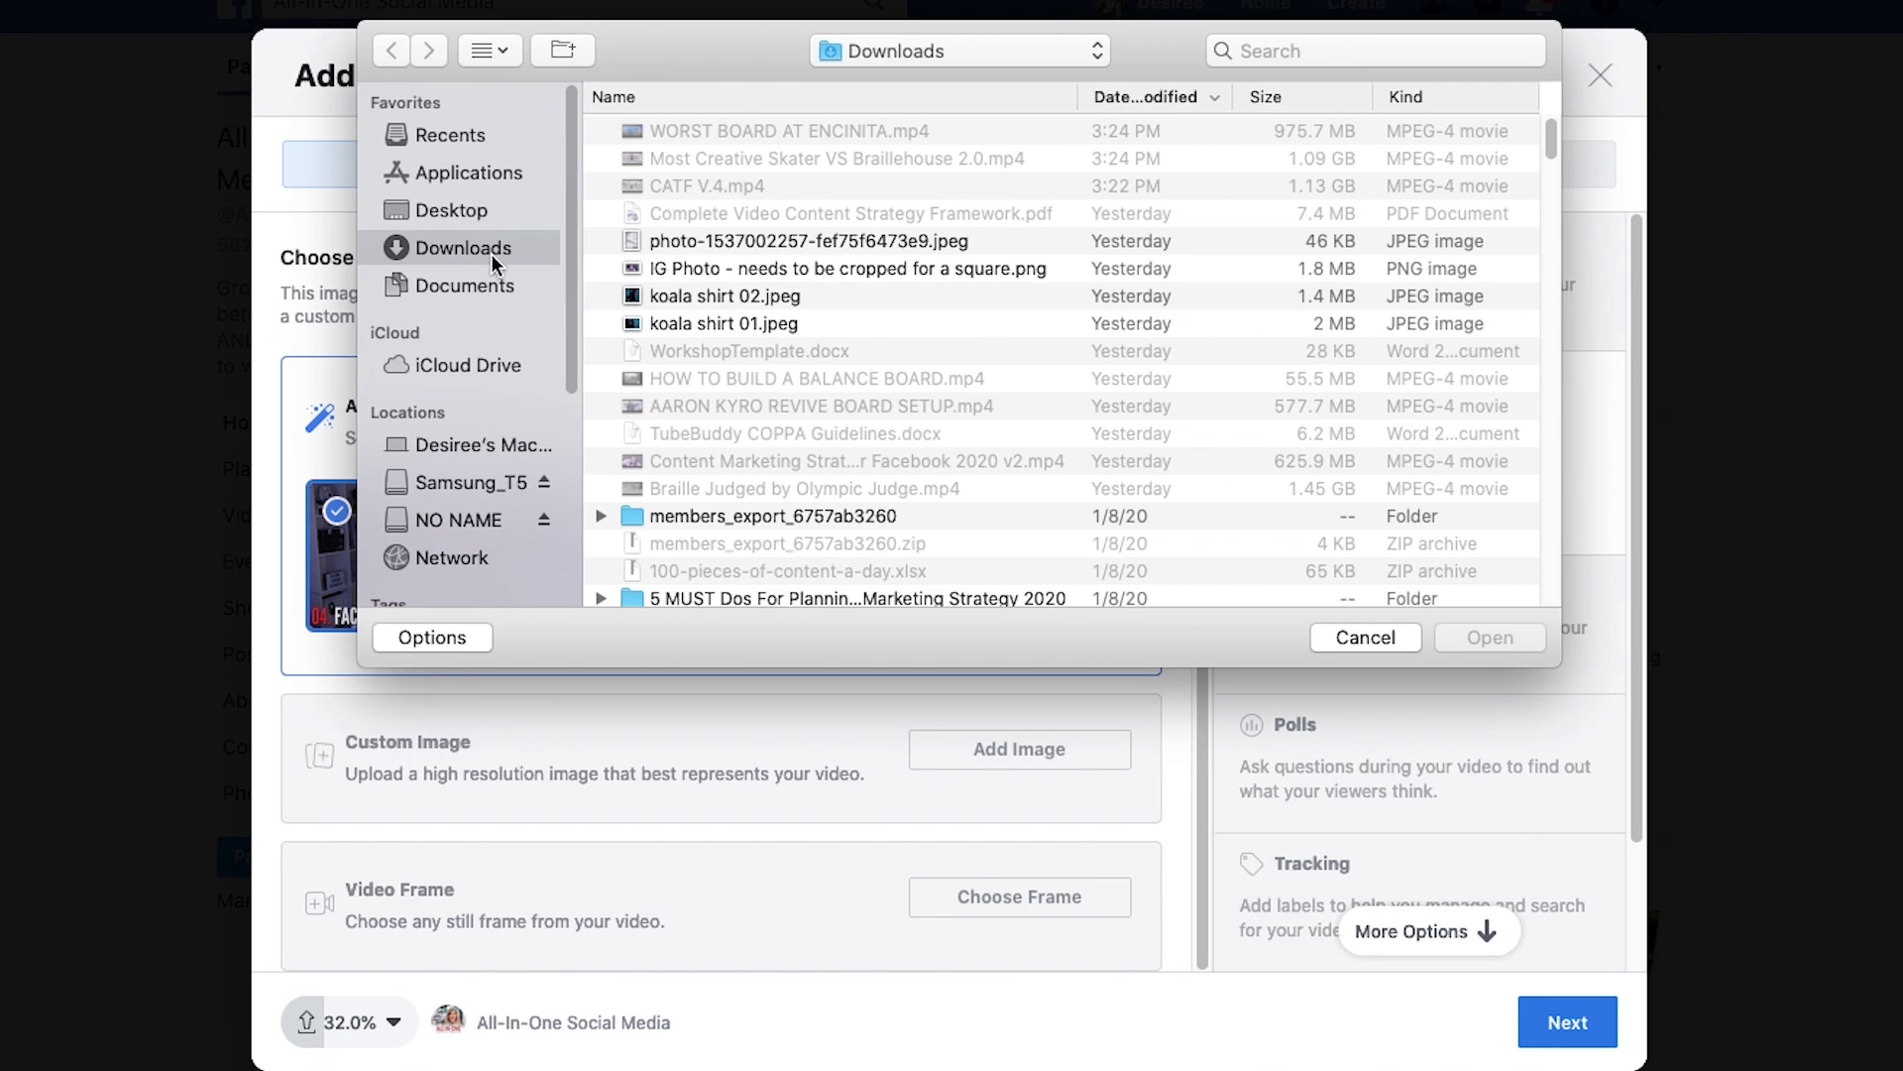
Step: Set the Facebook Solutions 2020 image from Documents as the custom thumbnail, then go to Subtitles & Captions
left_click(485, 277)
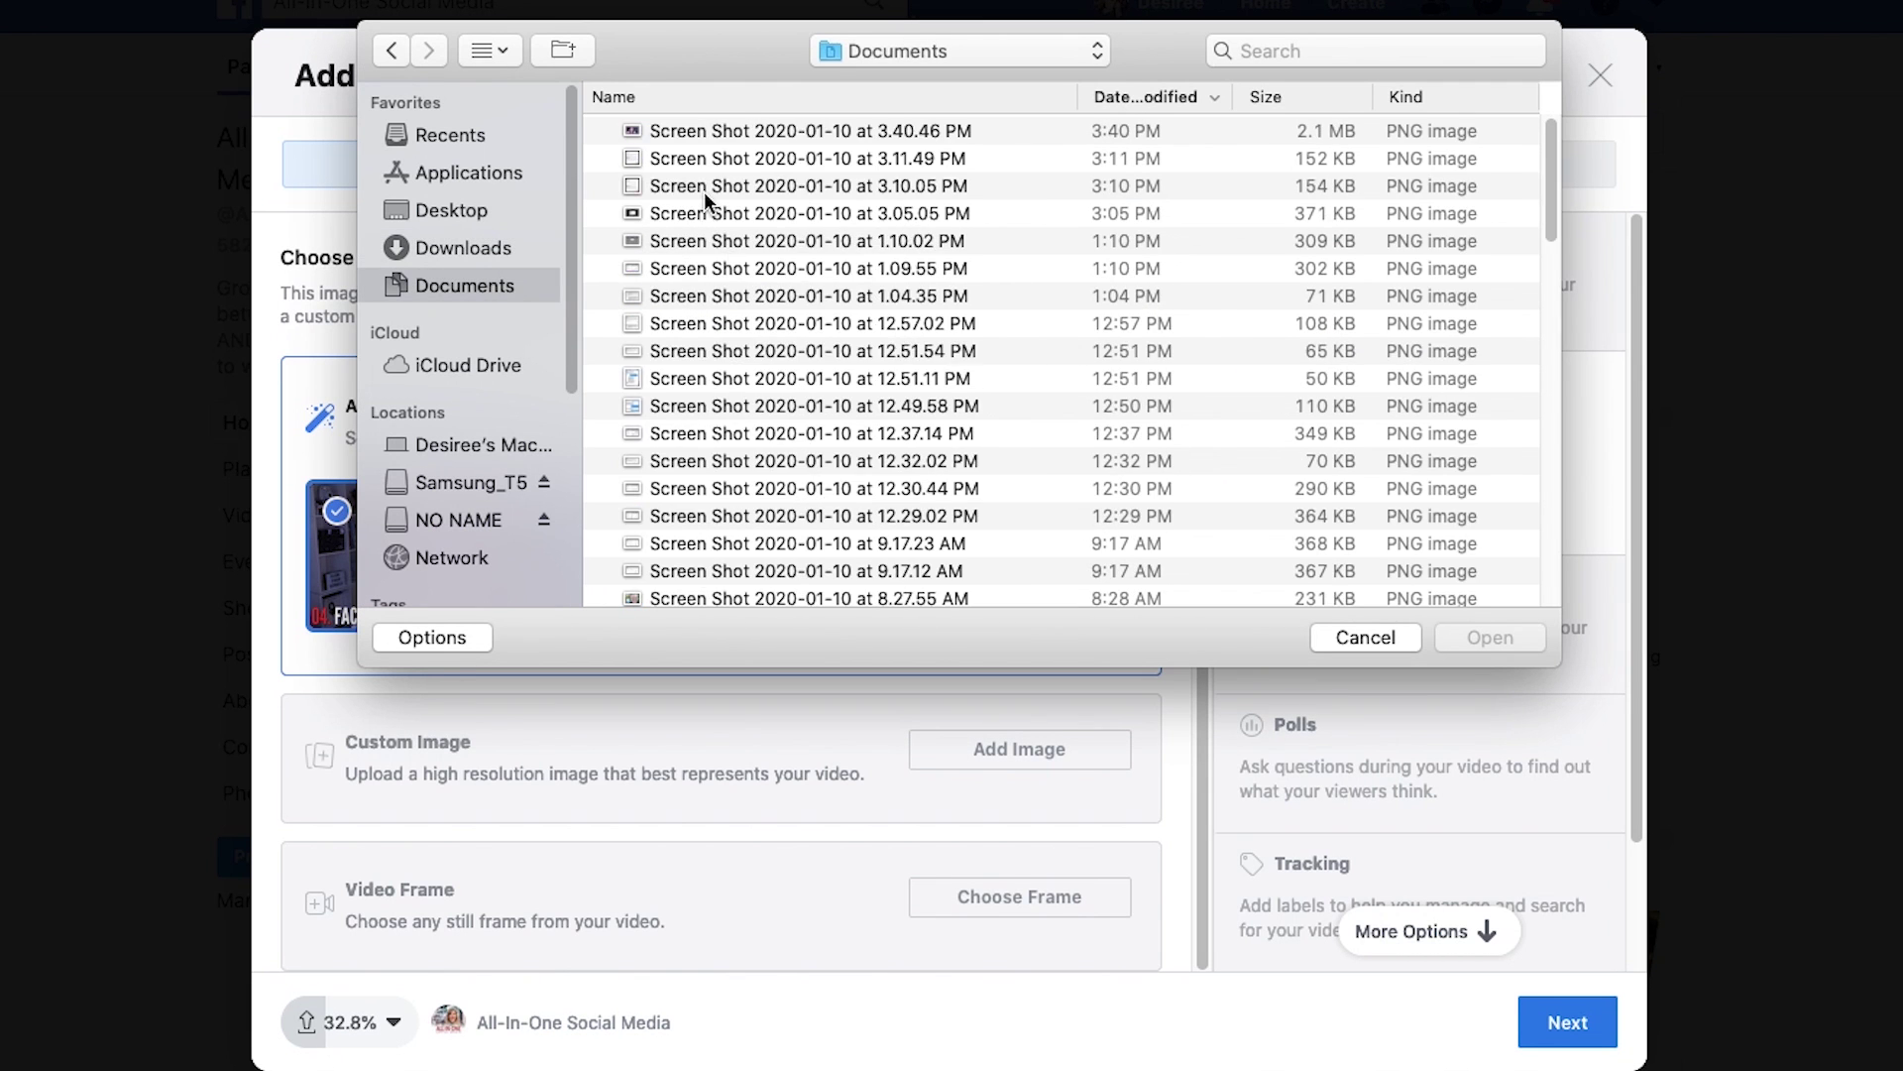
scroll(713, 208, "down", 15)
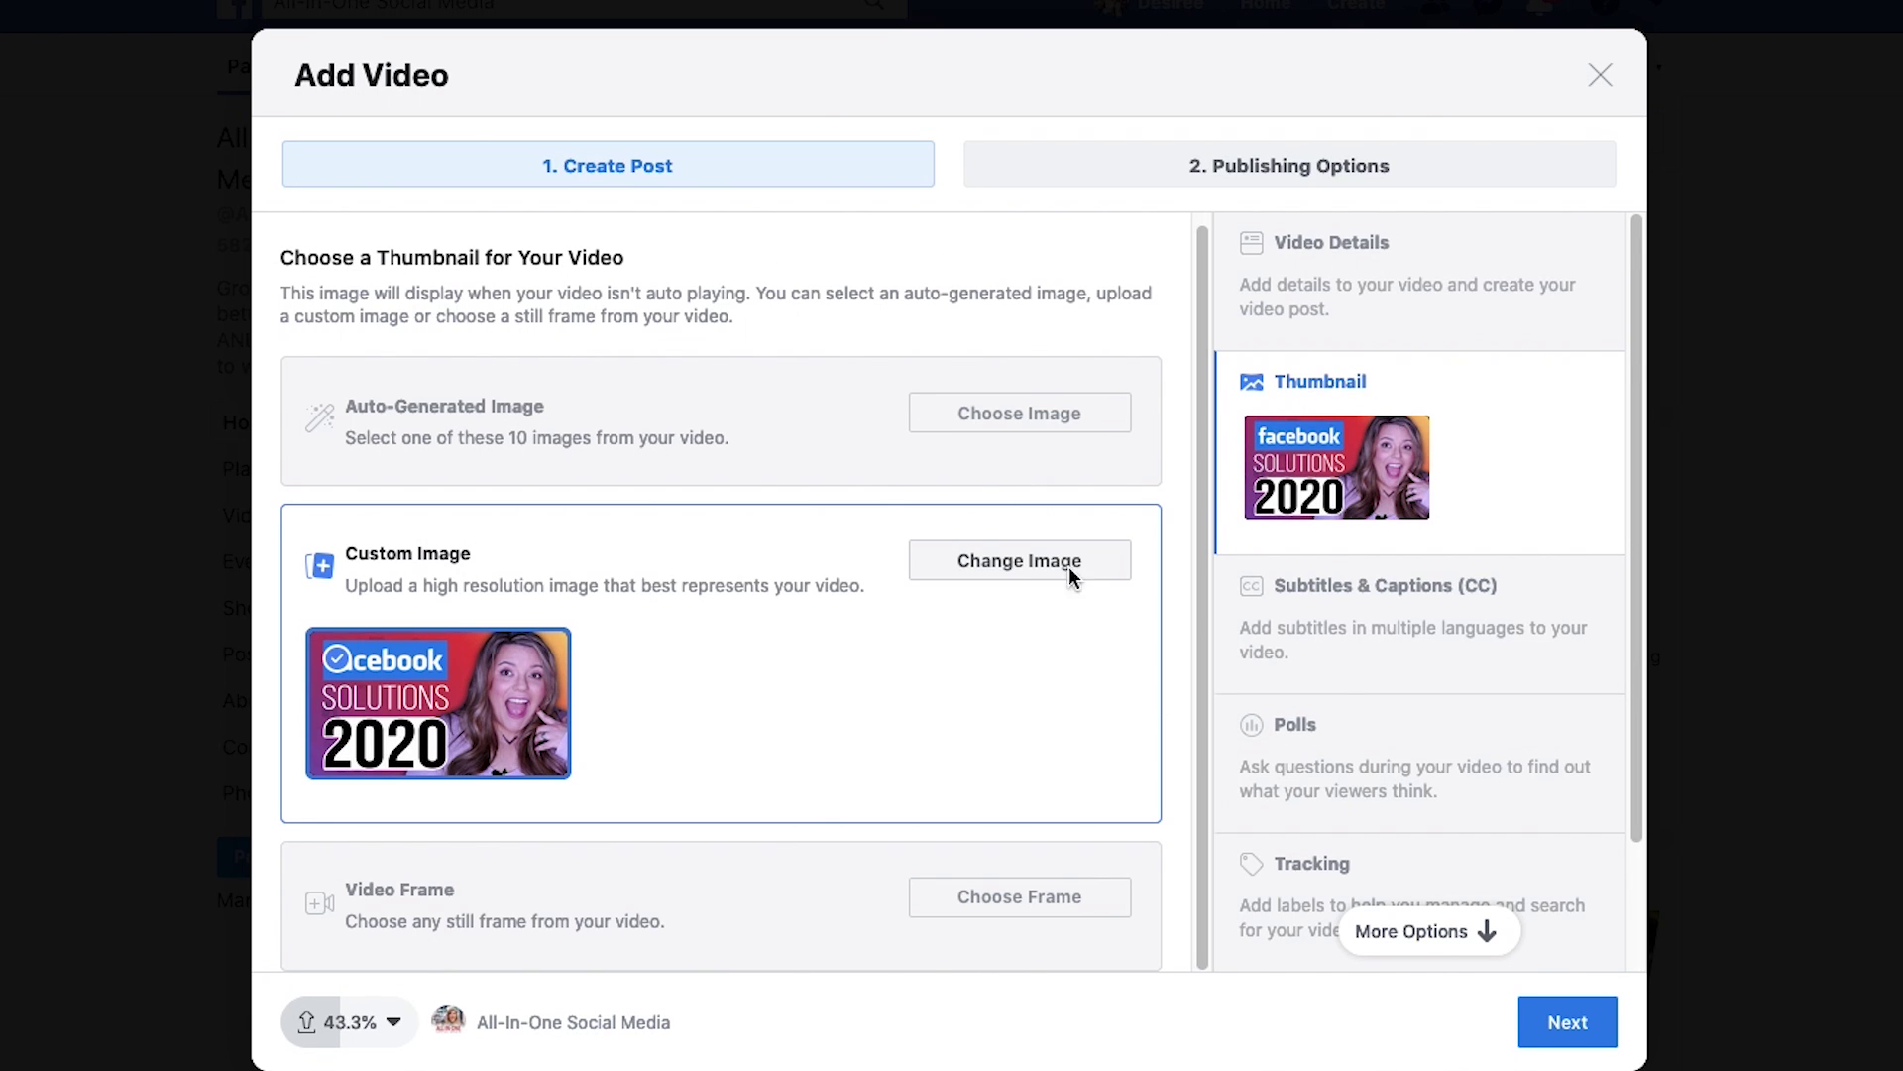
left_click(1381, 625)
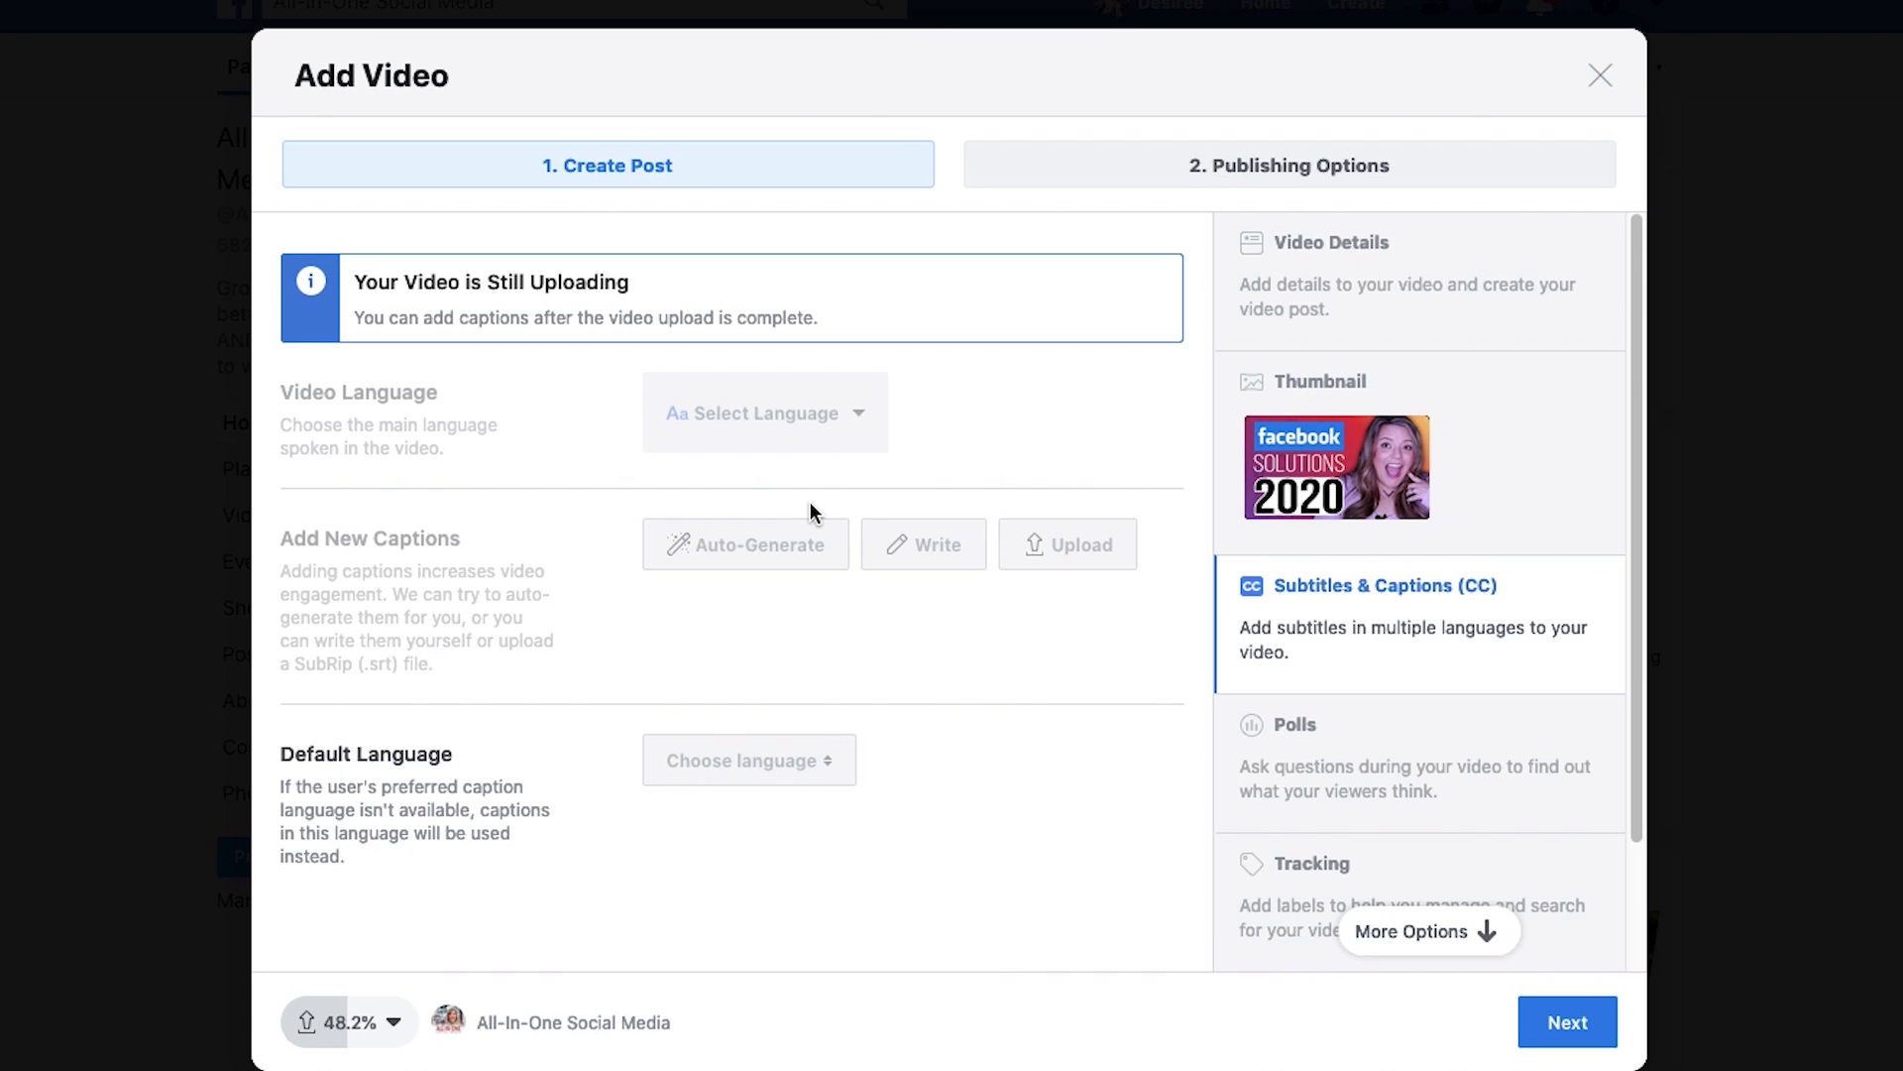
Step: Review Video Details: description, Social Media tag and the Facebook Solutions 2020 thumbnail preview
left_click(1368, 286)
scroll(486, 492, "down", 3)
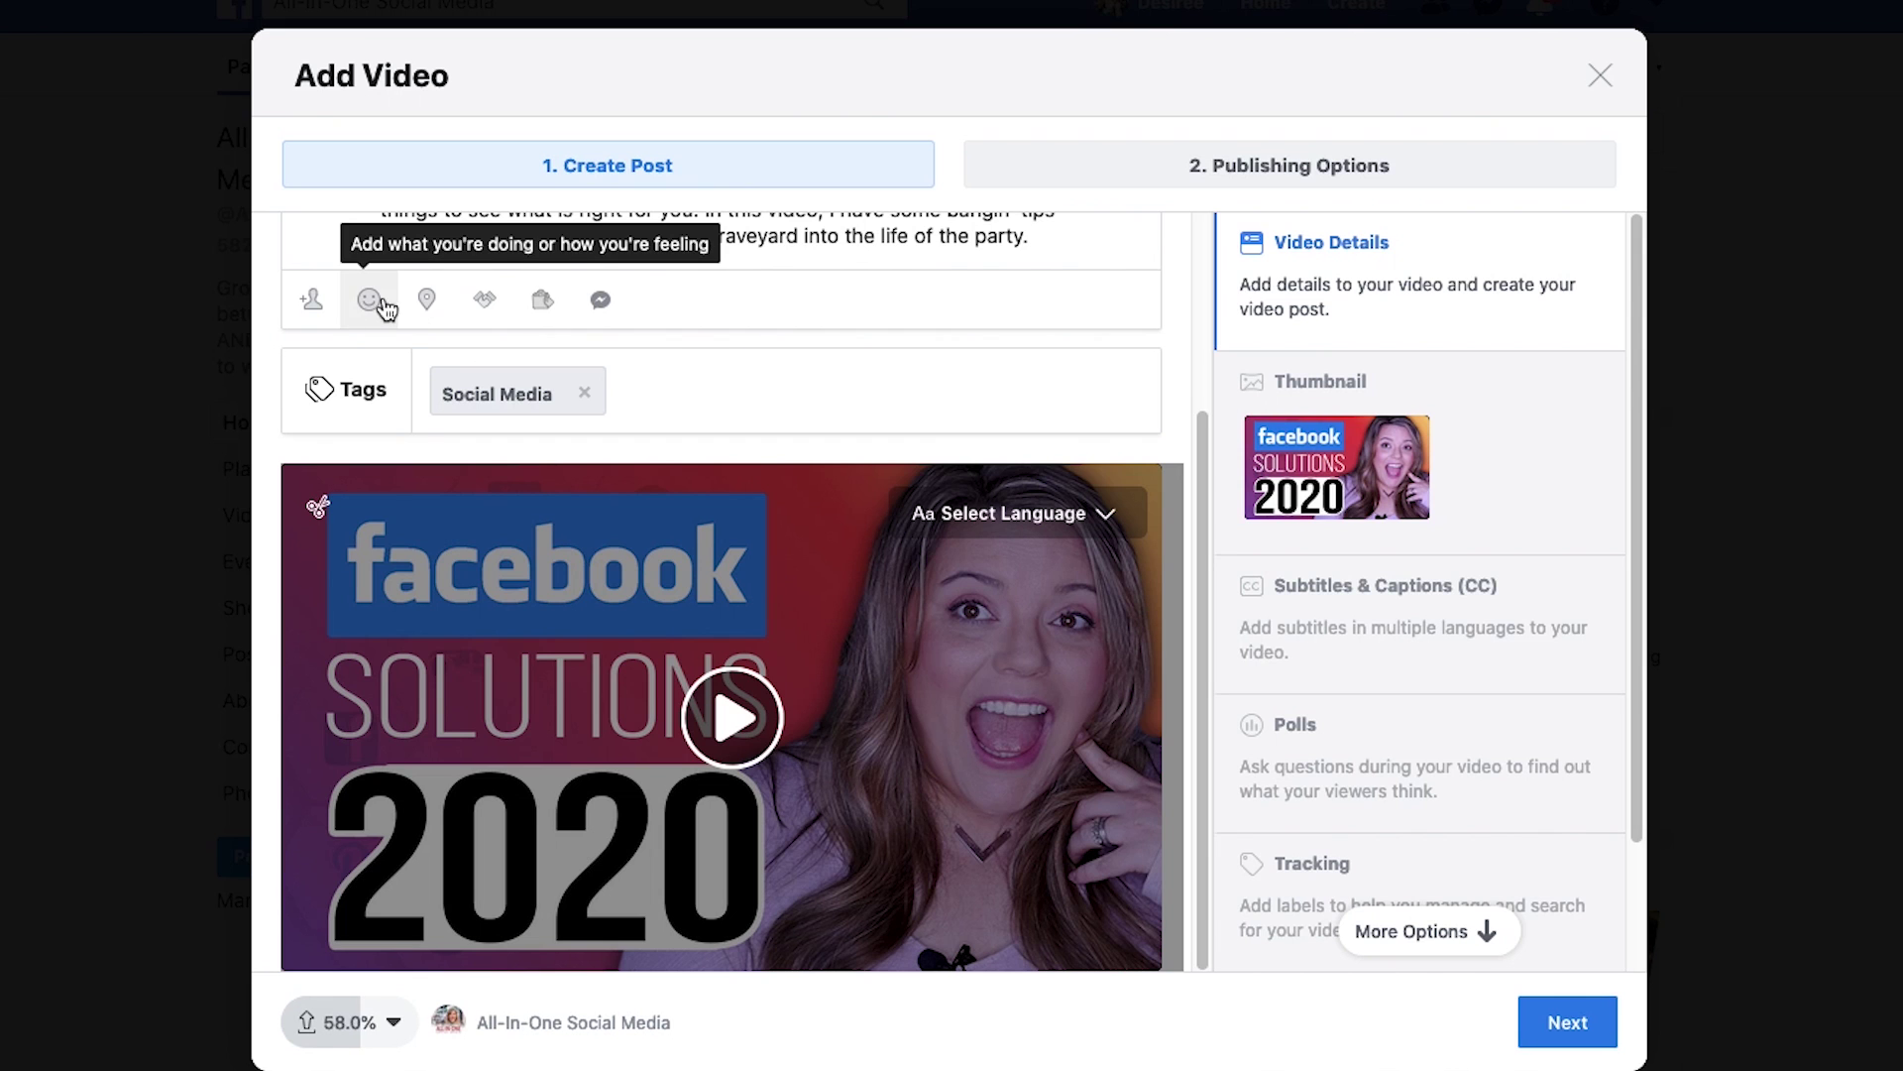
scroll(493, 304, "up", 2)
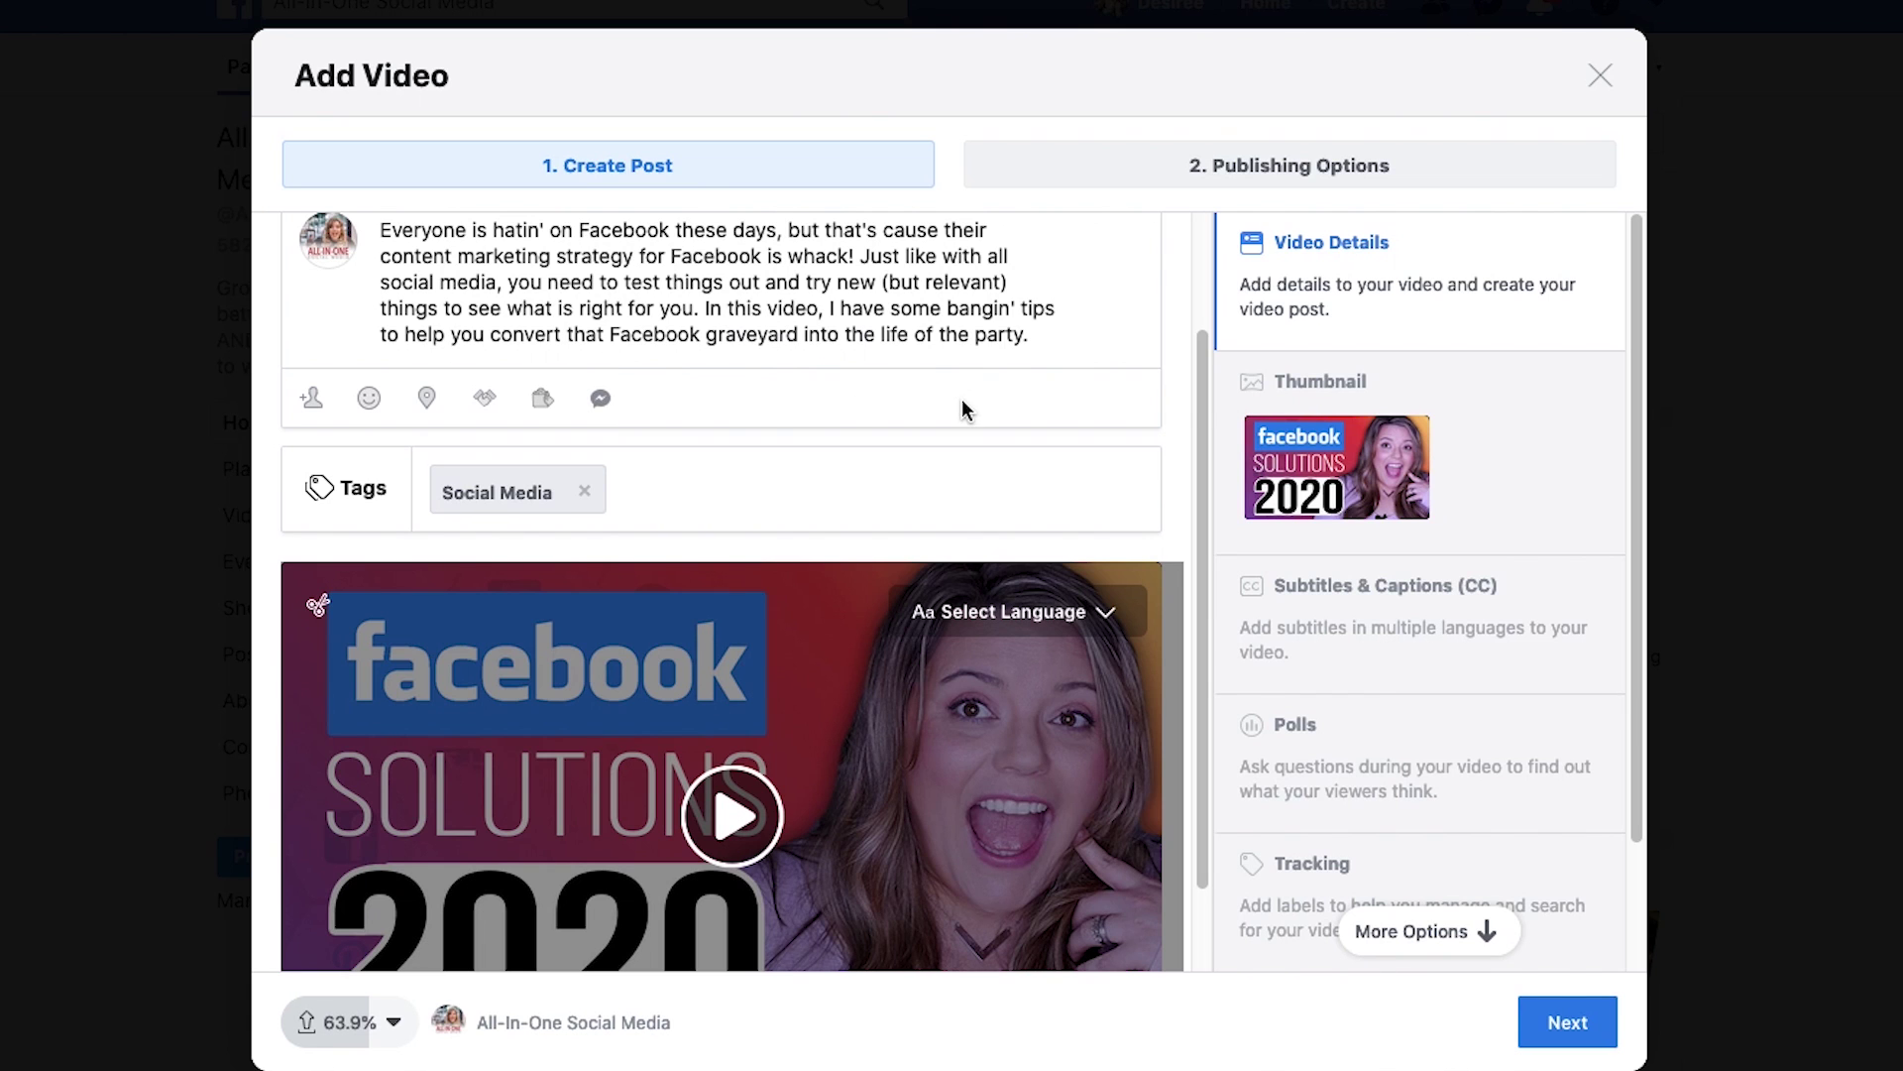
scroll(962, 407, "down", 1)
scroll(1436, 672, "down", 2)
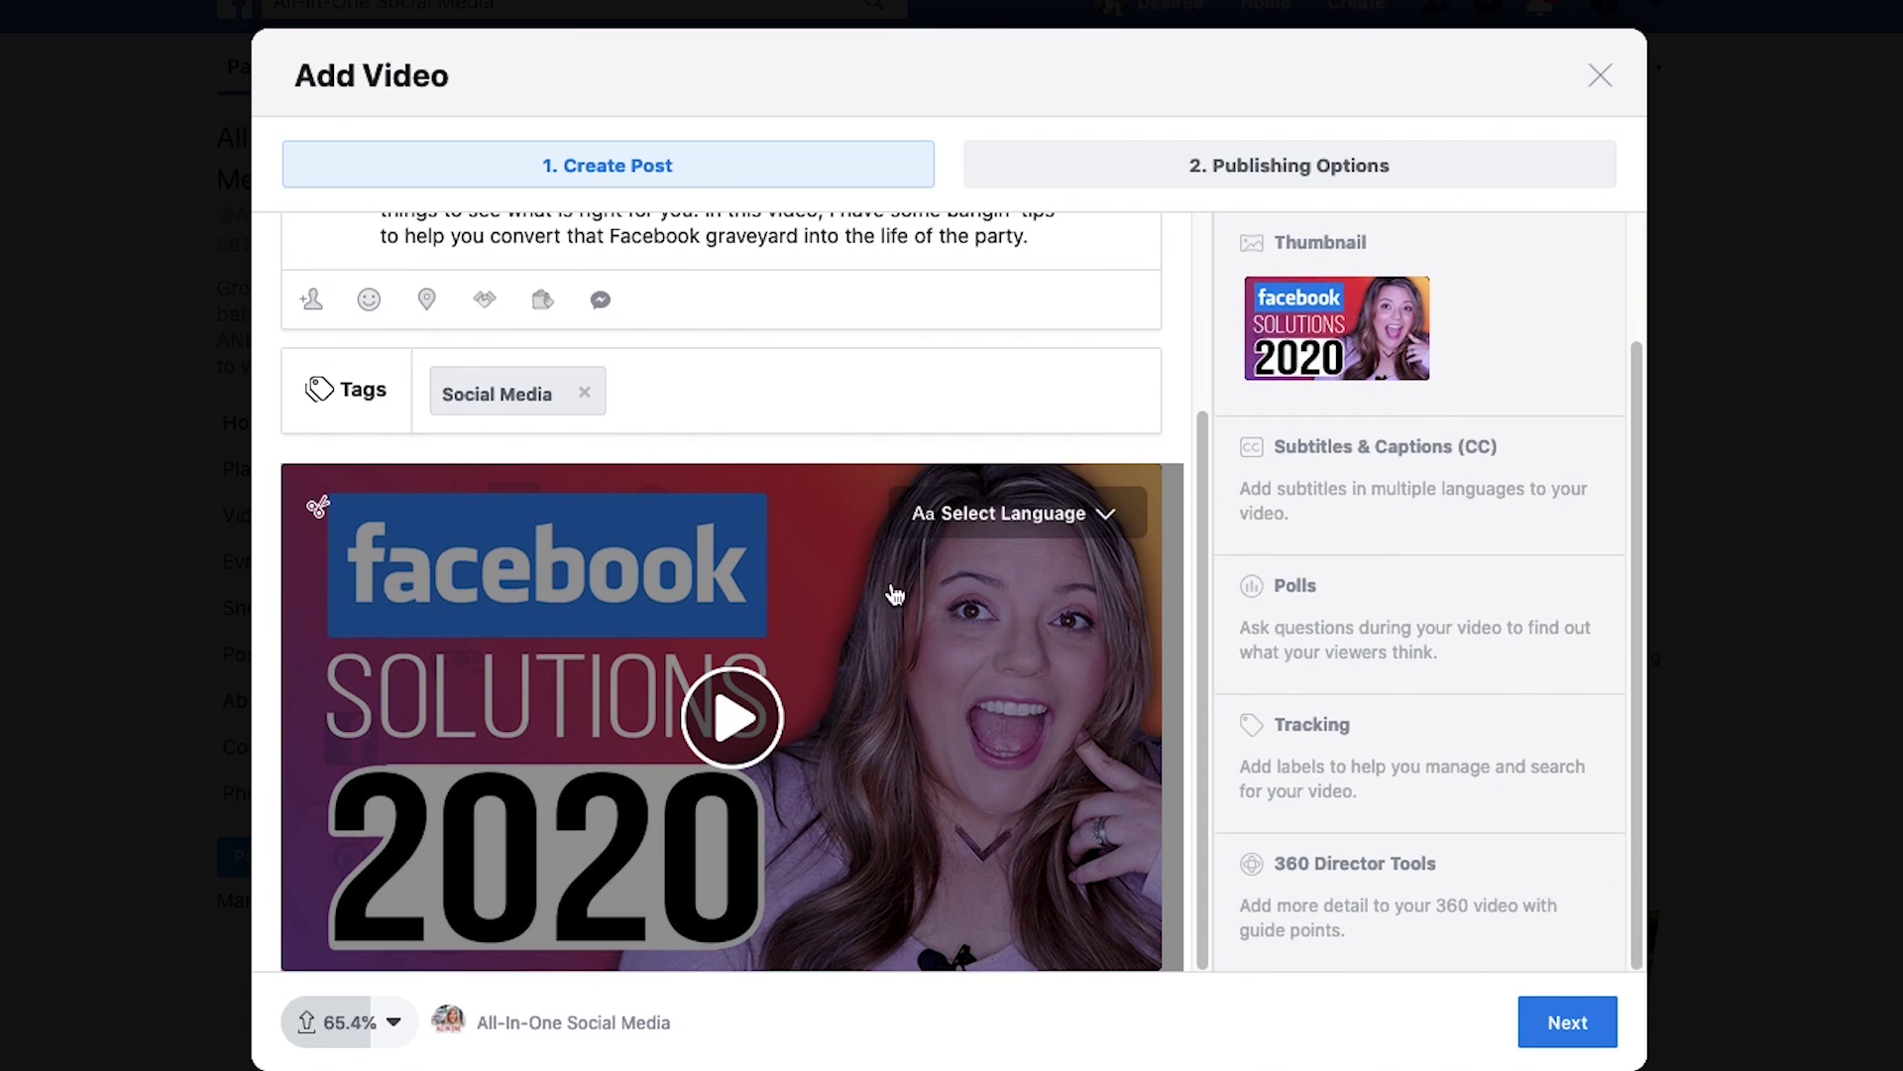
Step: Create a poll asking 'Are you using Facebook Video in 2020?' with answers Yes and No
left_click(1442, 583)
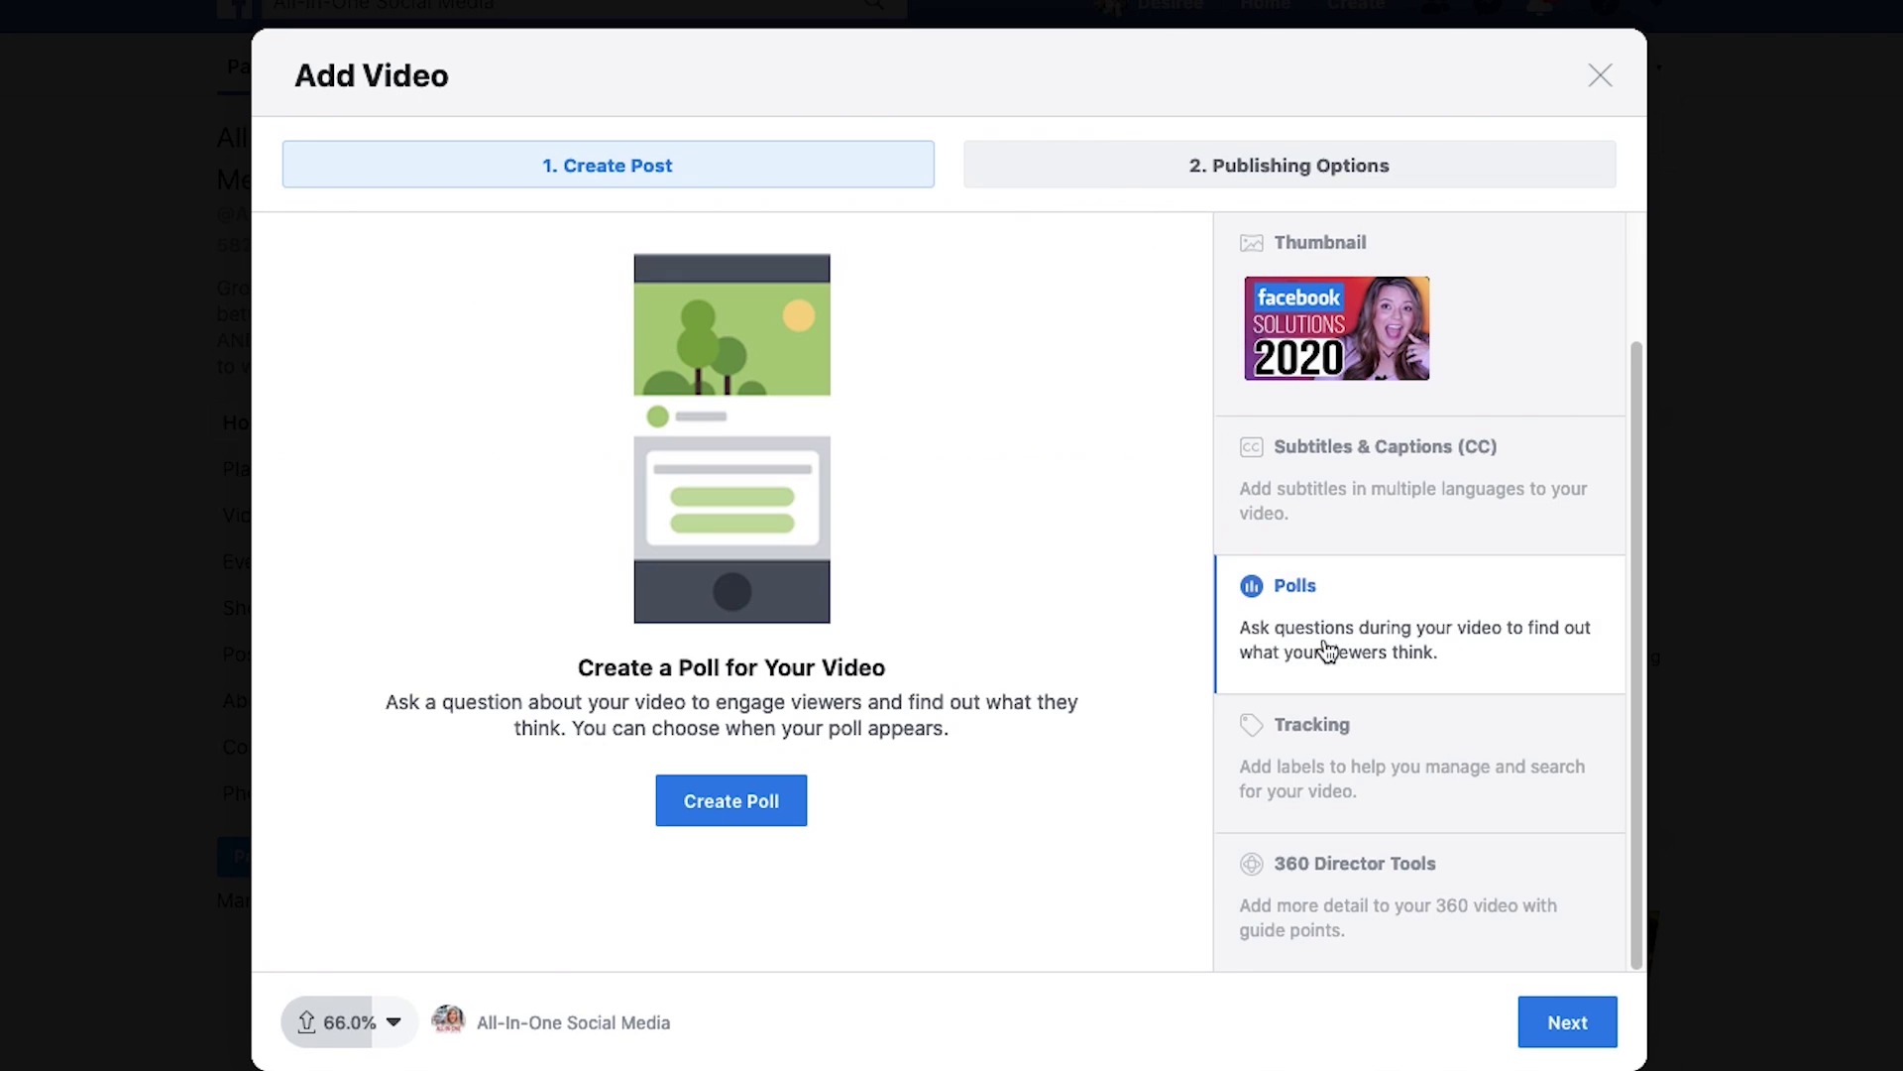
left_click(775, 811)
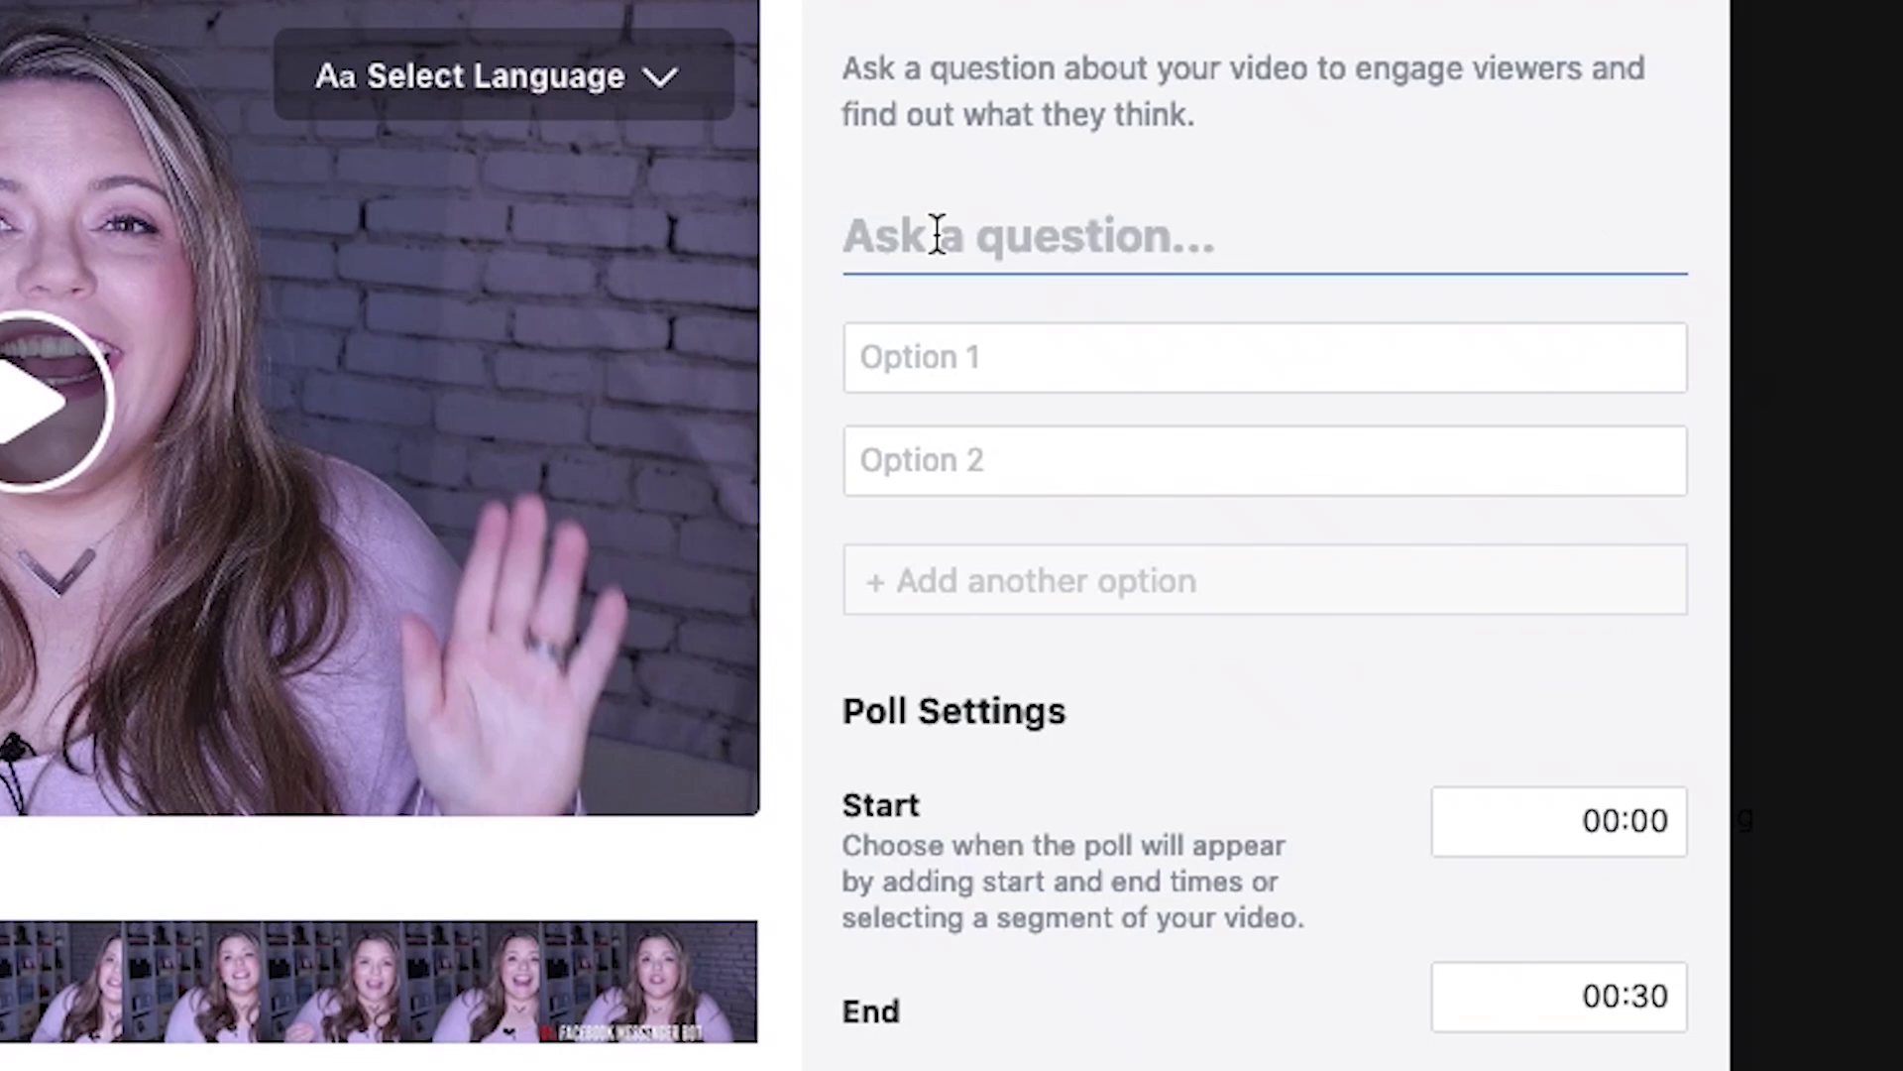
type("are")
key("super+a")
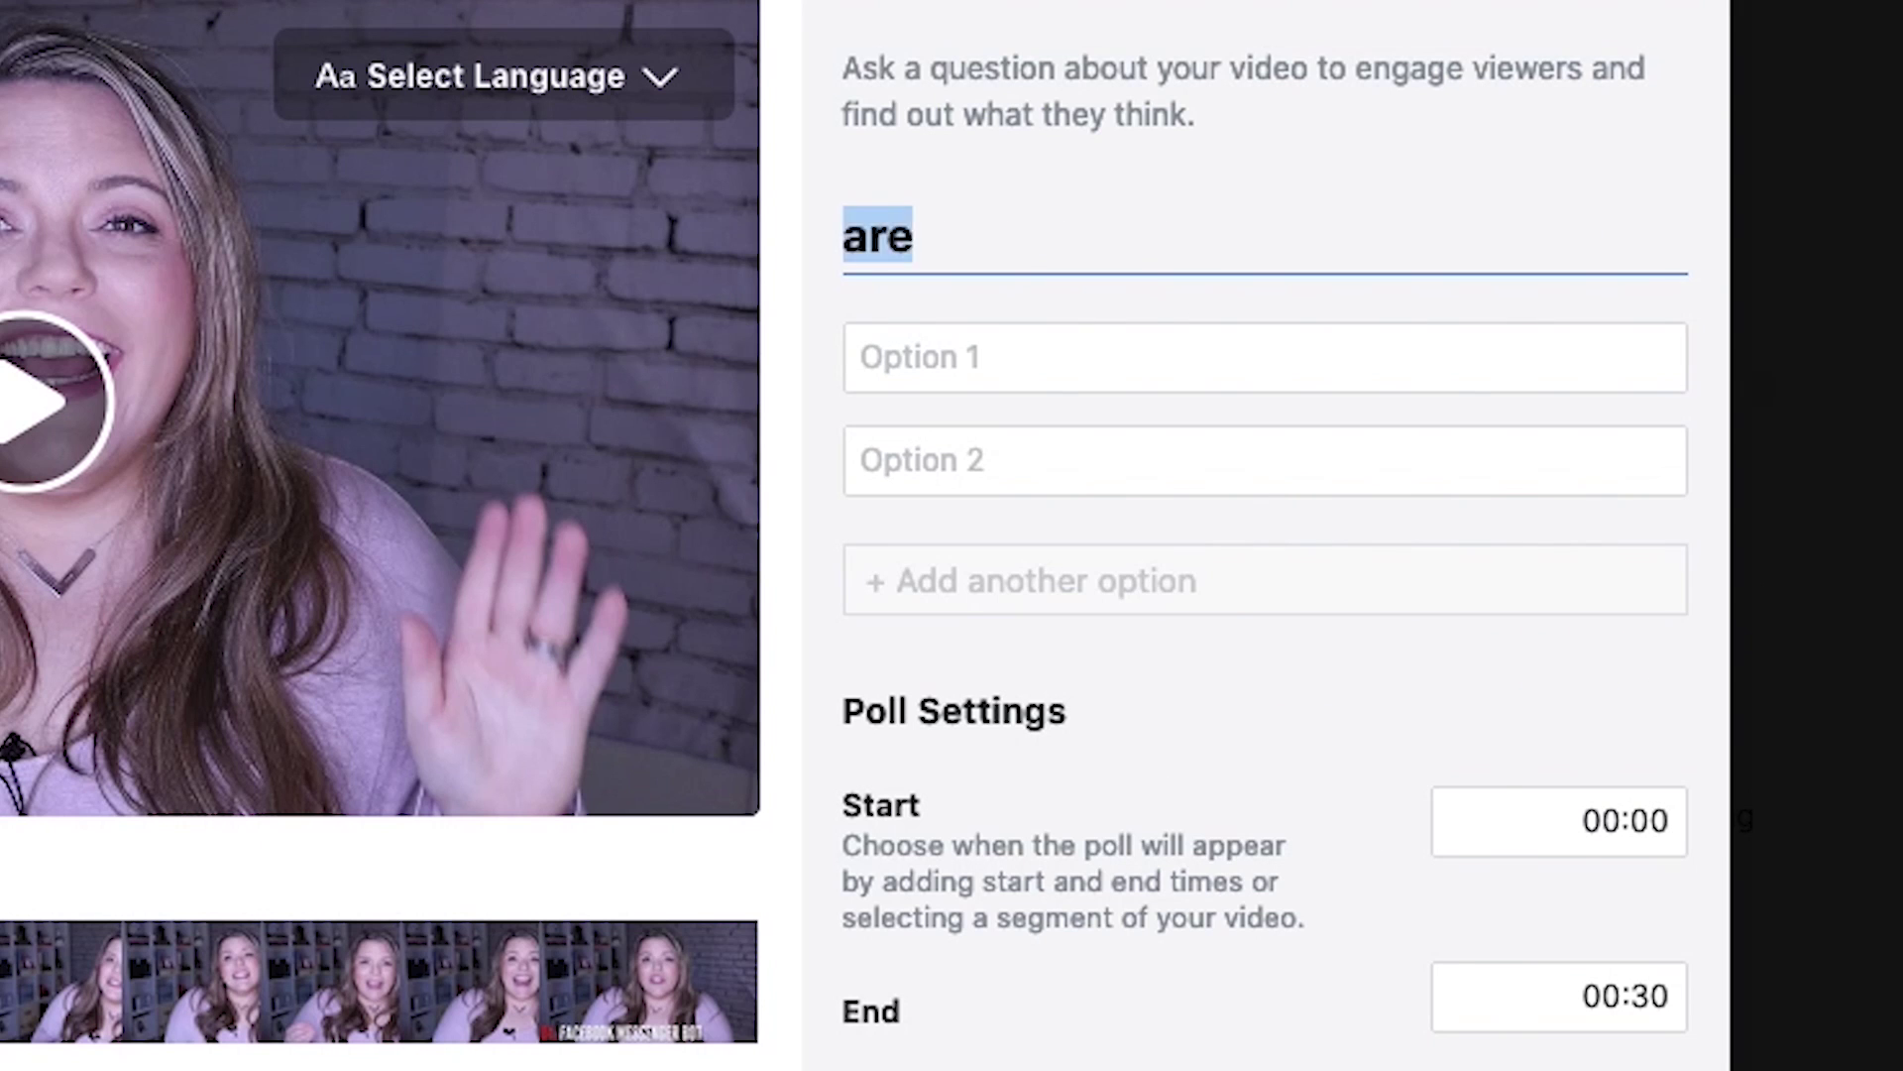
type("Are you using F")
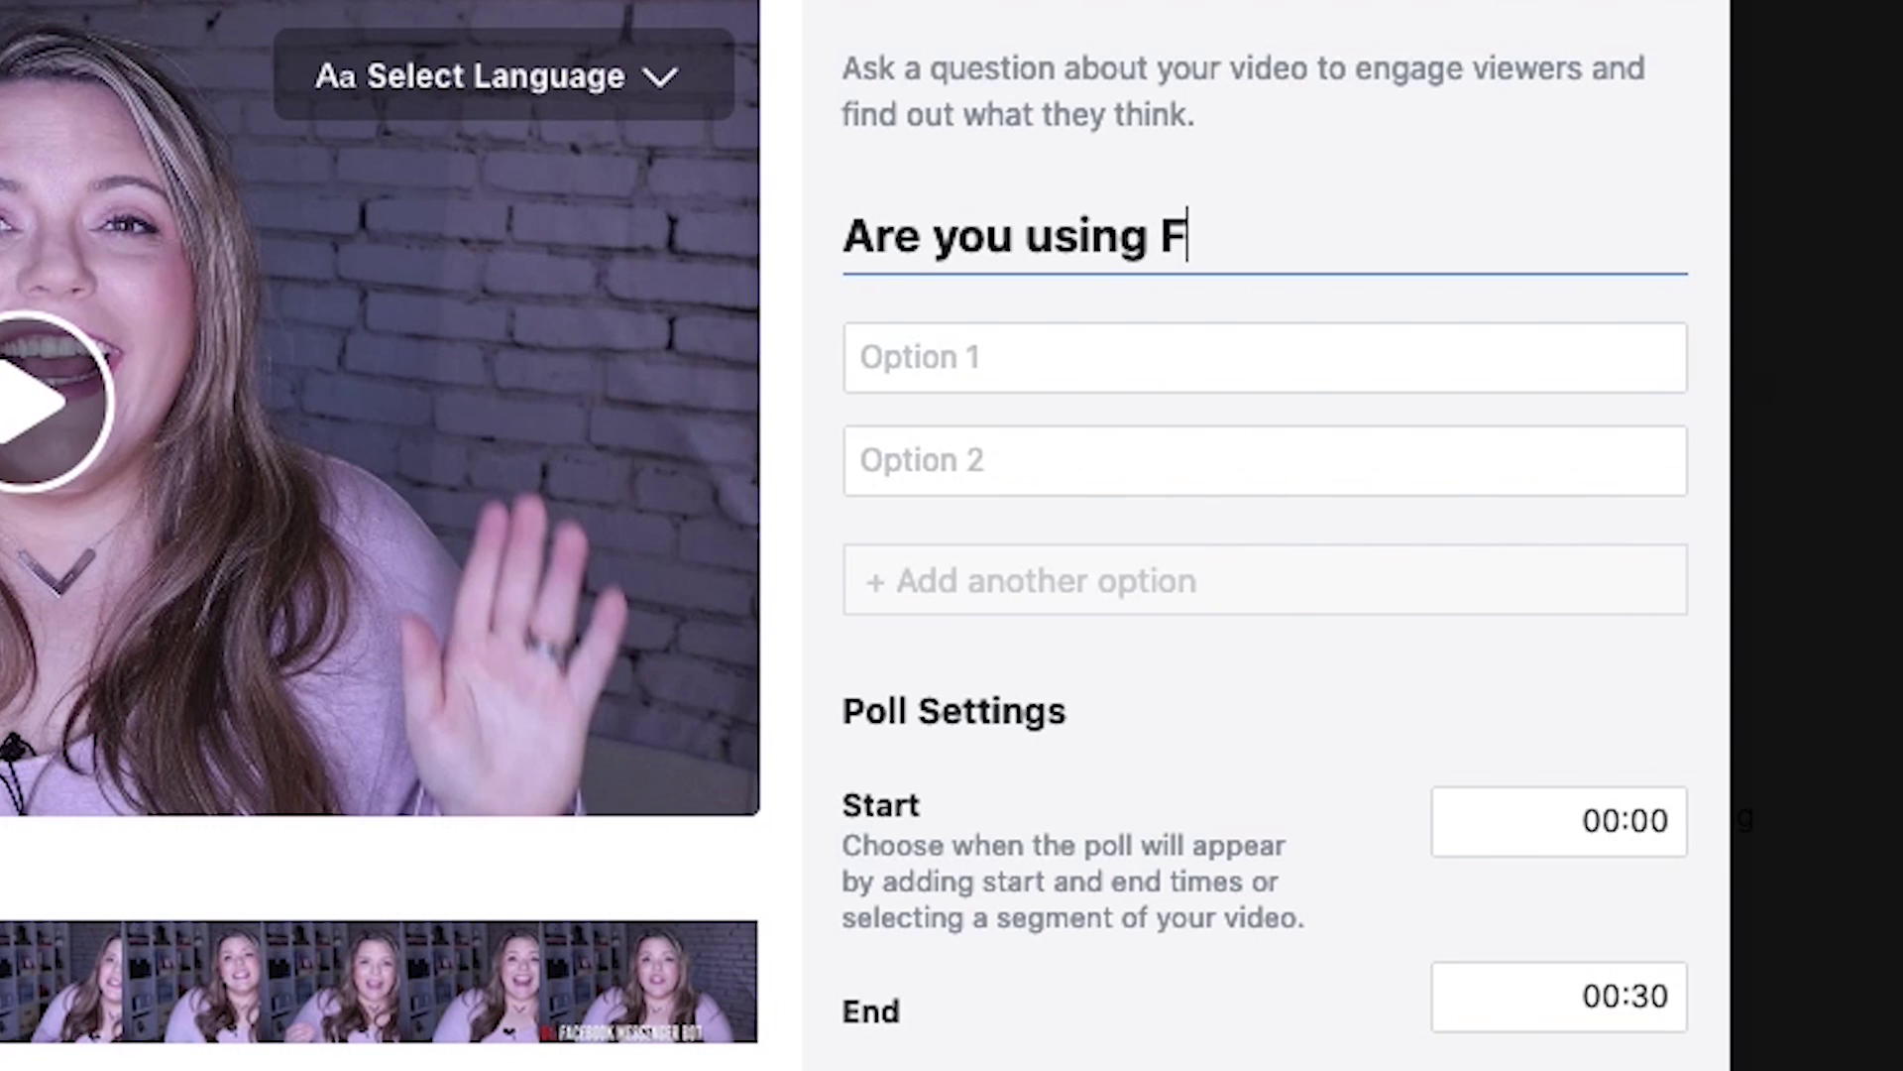
type("acebook Vid")
key("BackSpace")
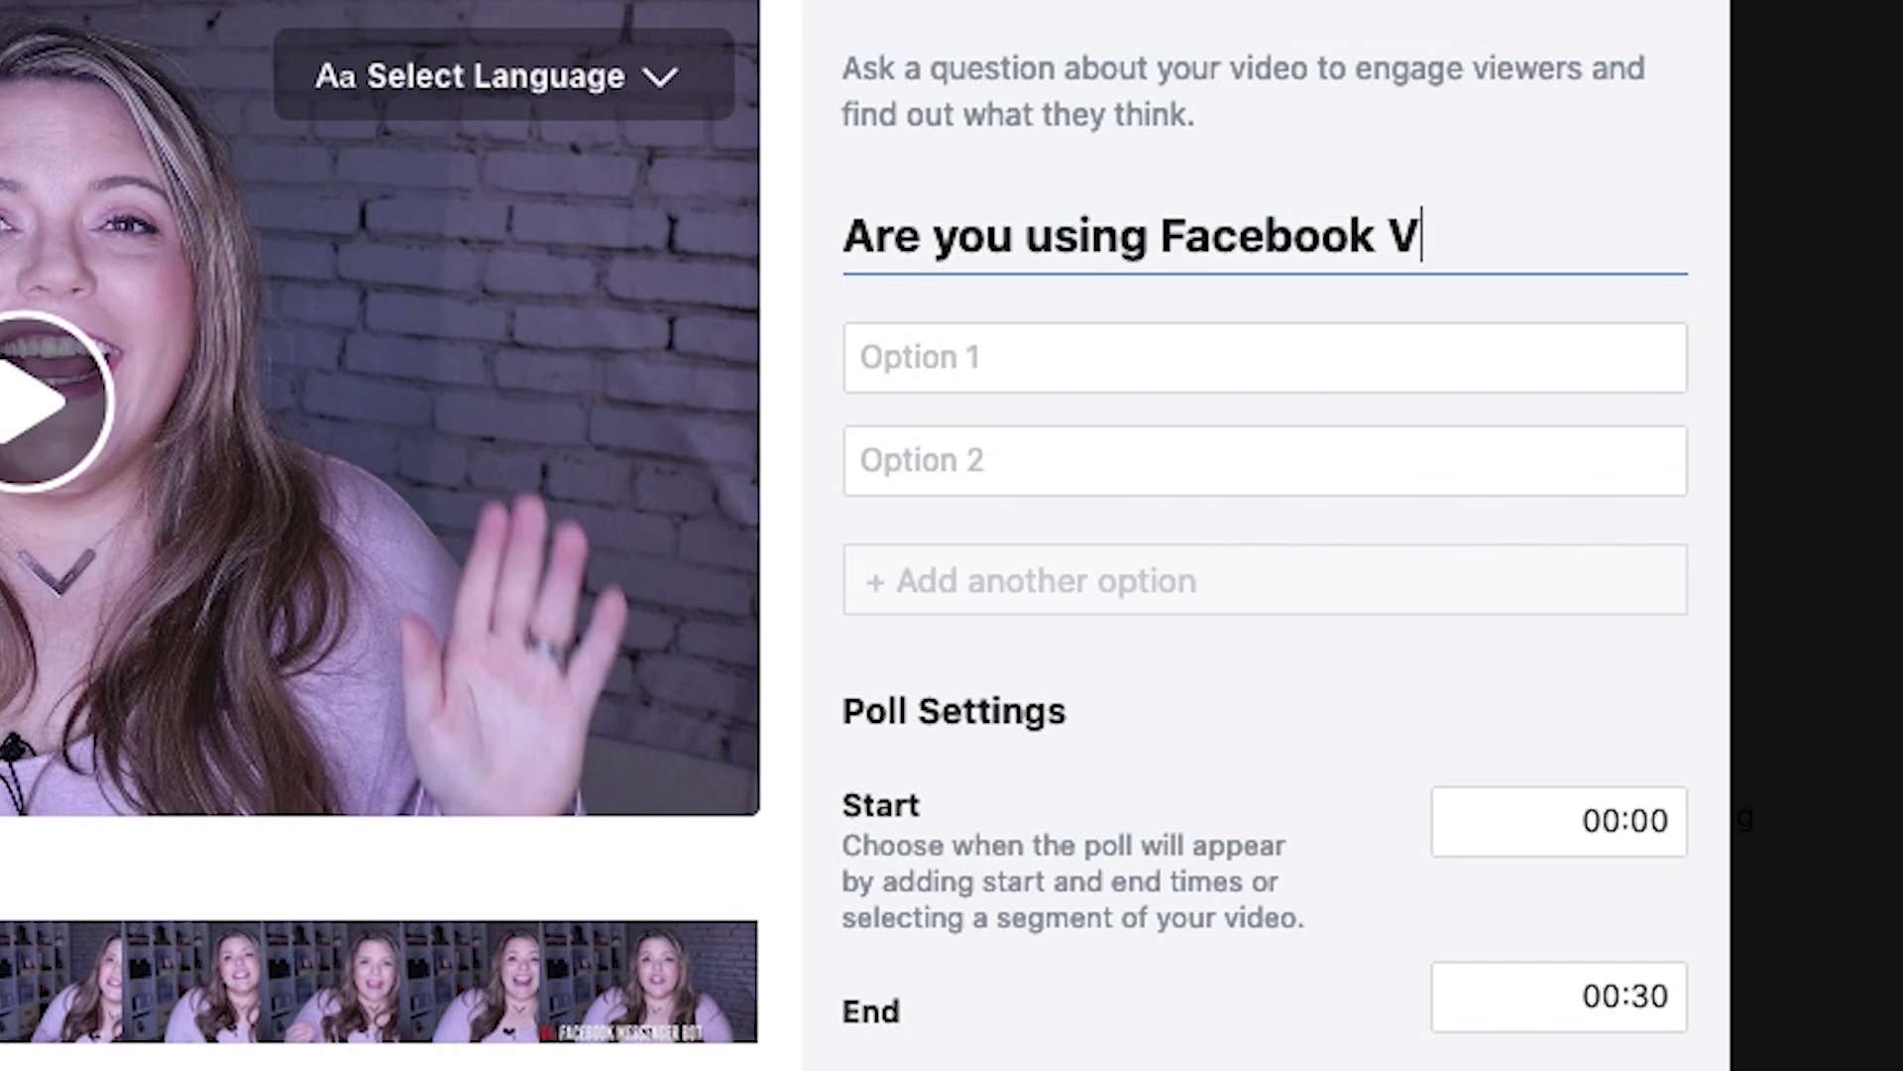
type("ideo in 2020?")
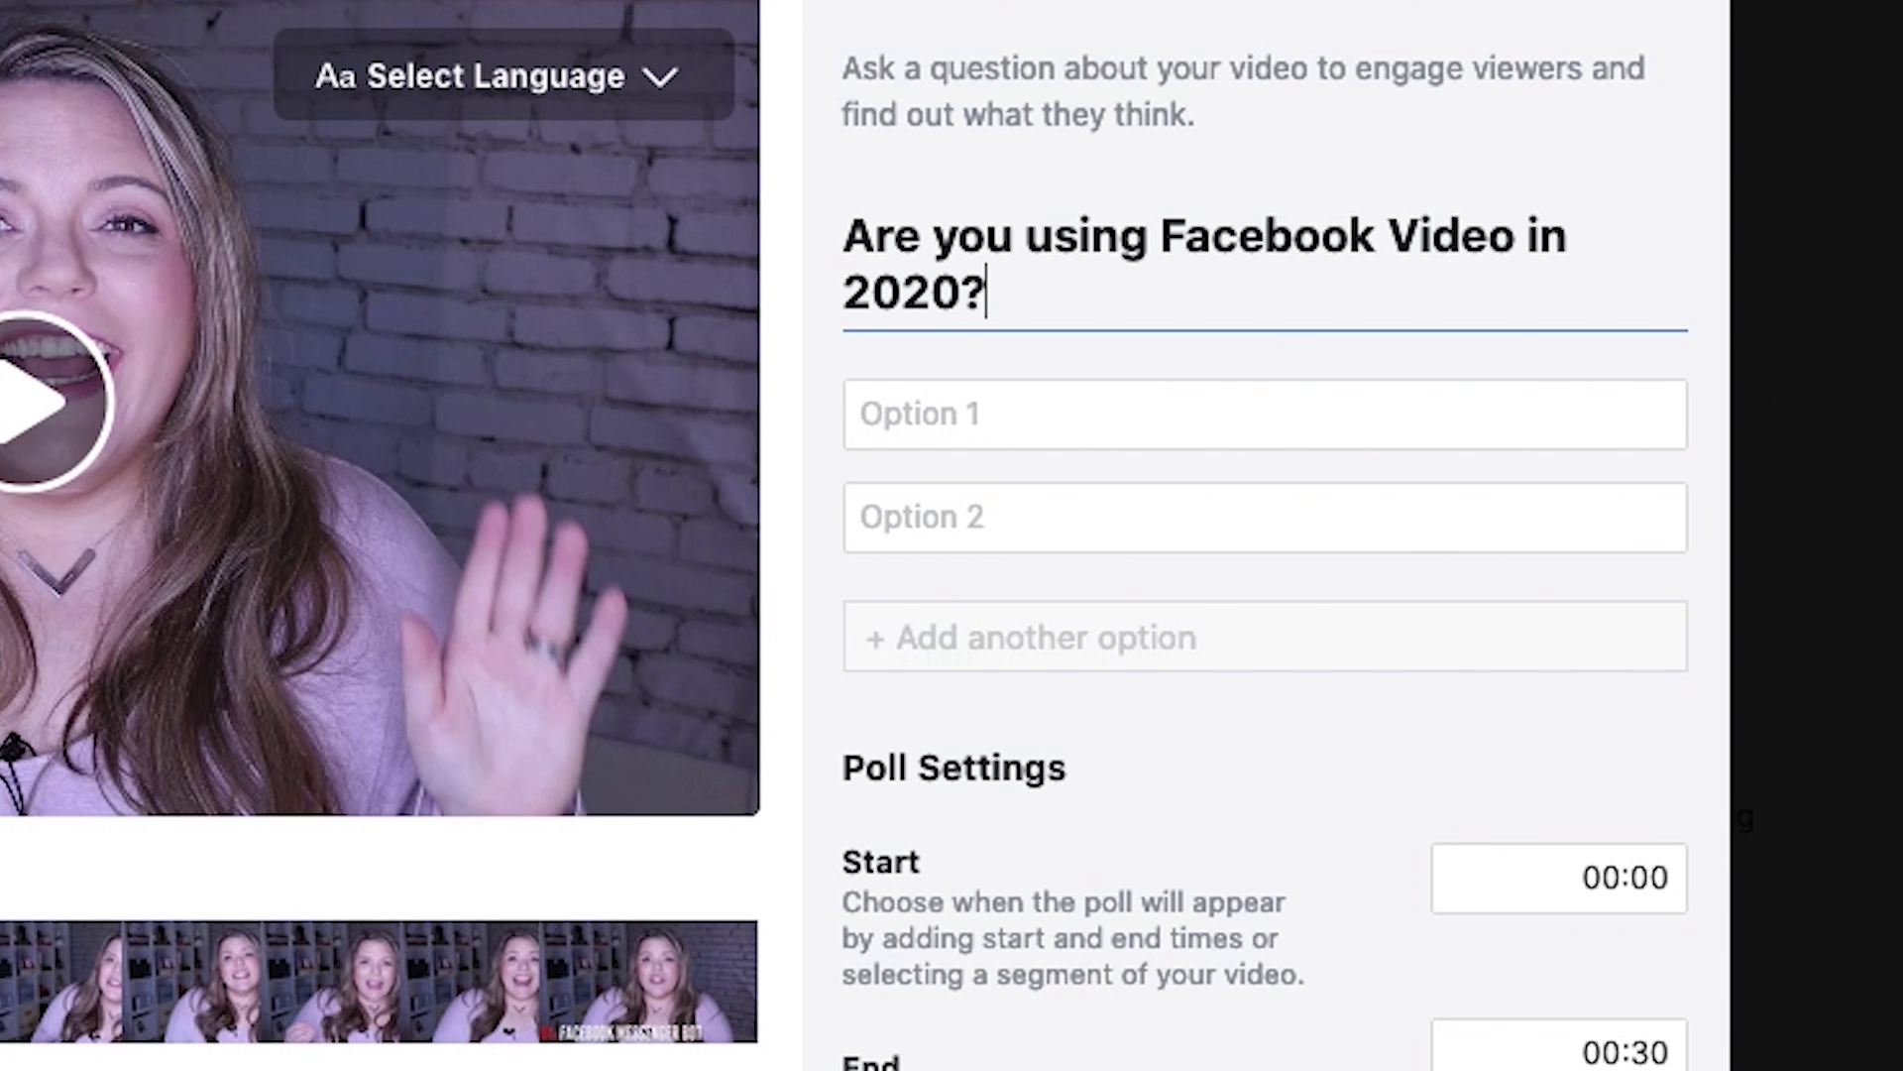
type("Yes")
key("Tab")
type("O")
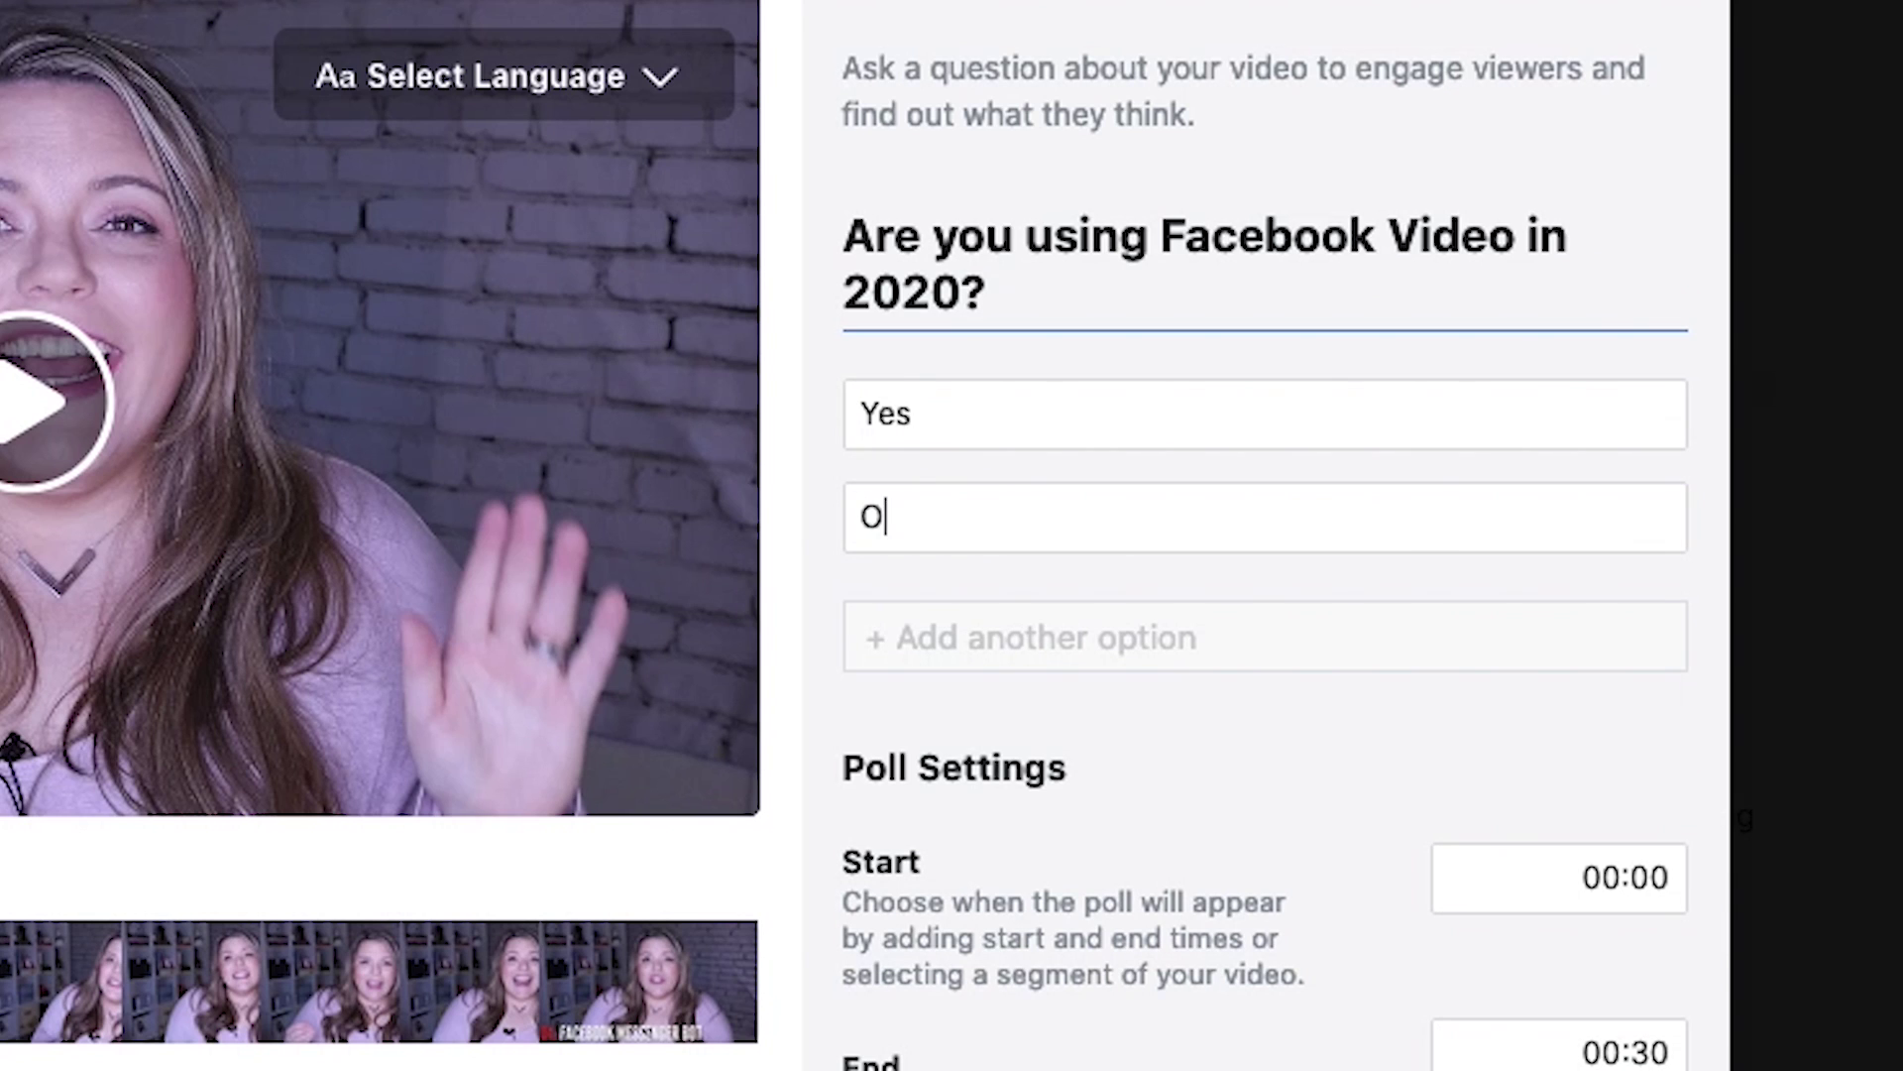
key("BackSpace")
type("No")
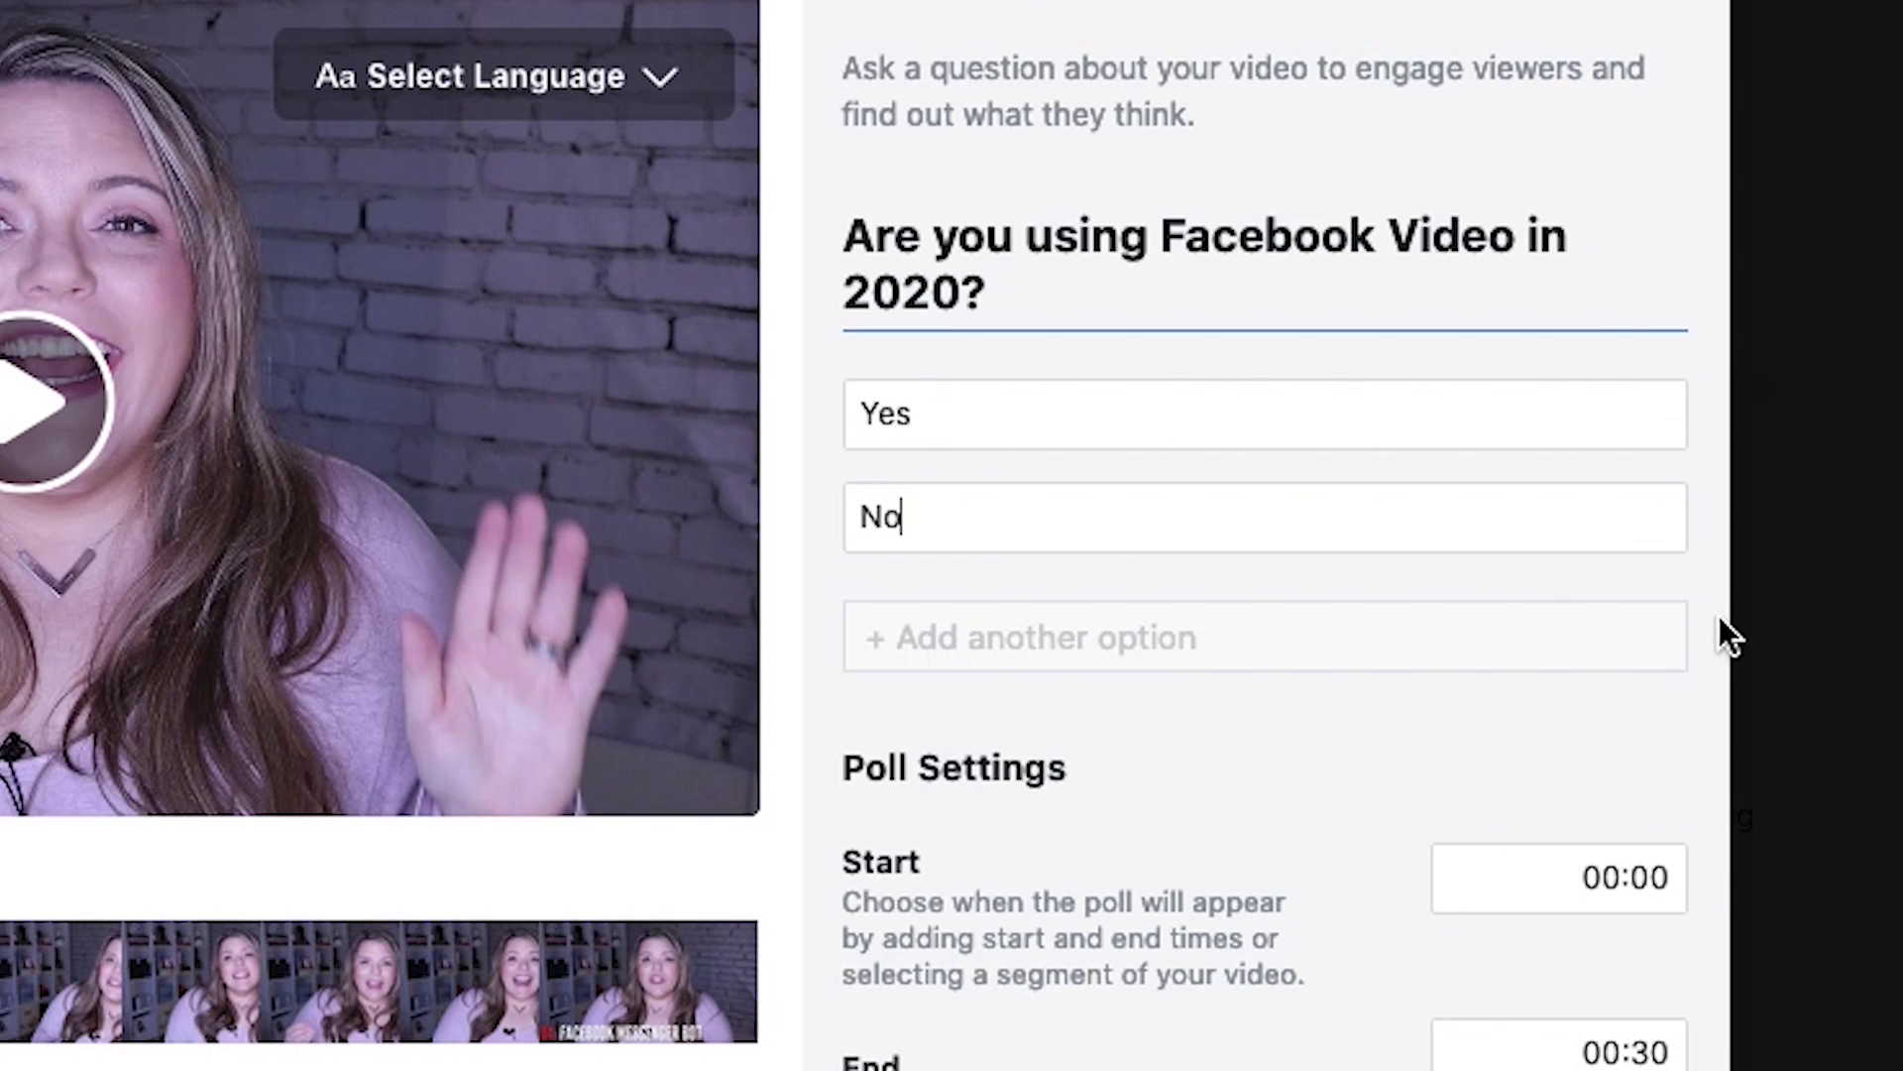
Step: Set the poll to run from 02:00 to 02:30
left_click(1619, 878)
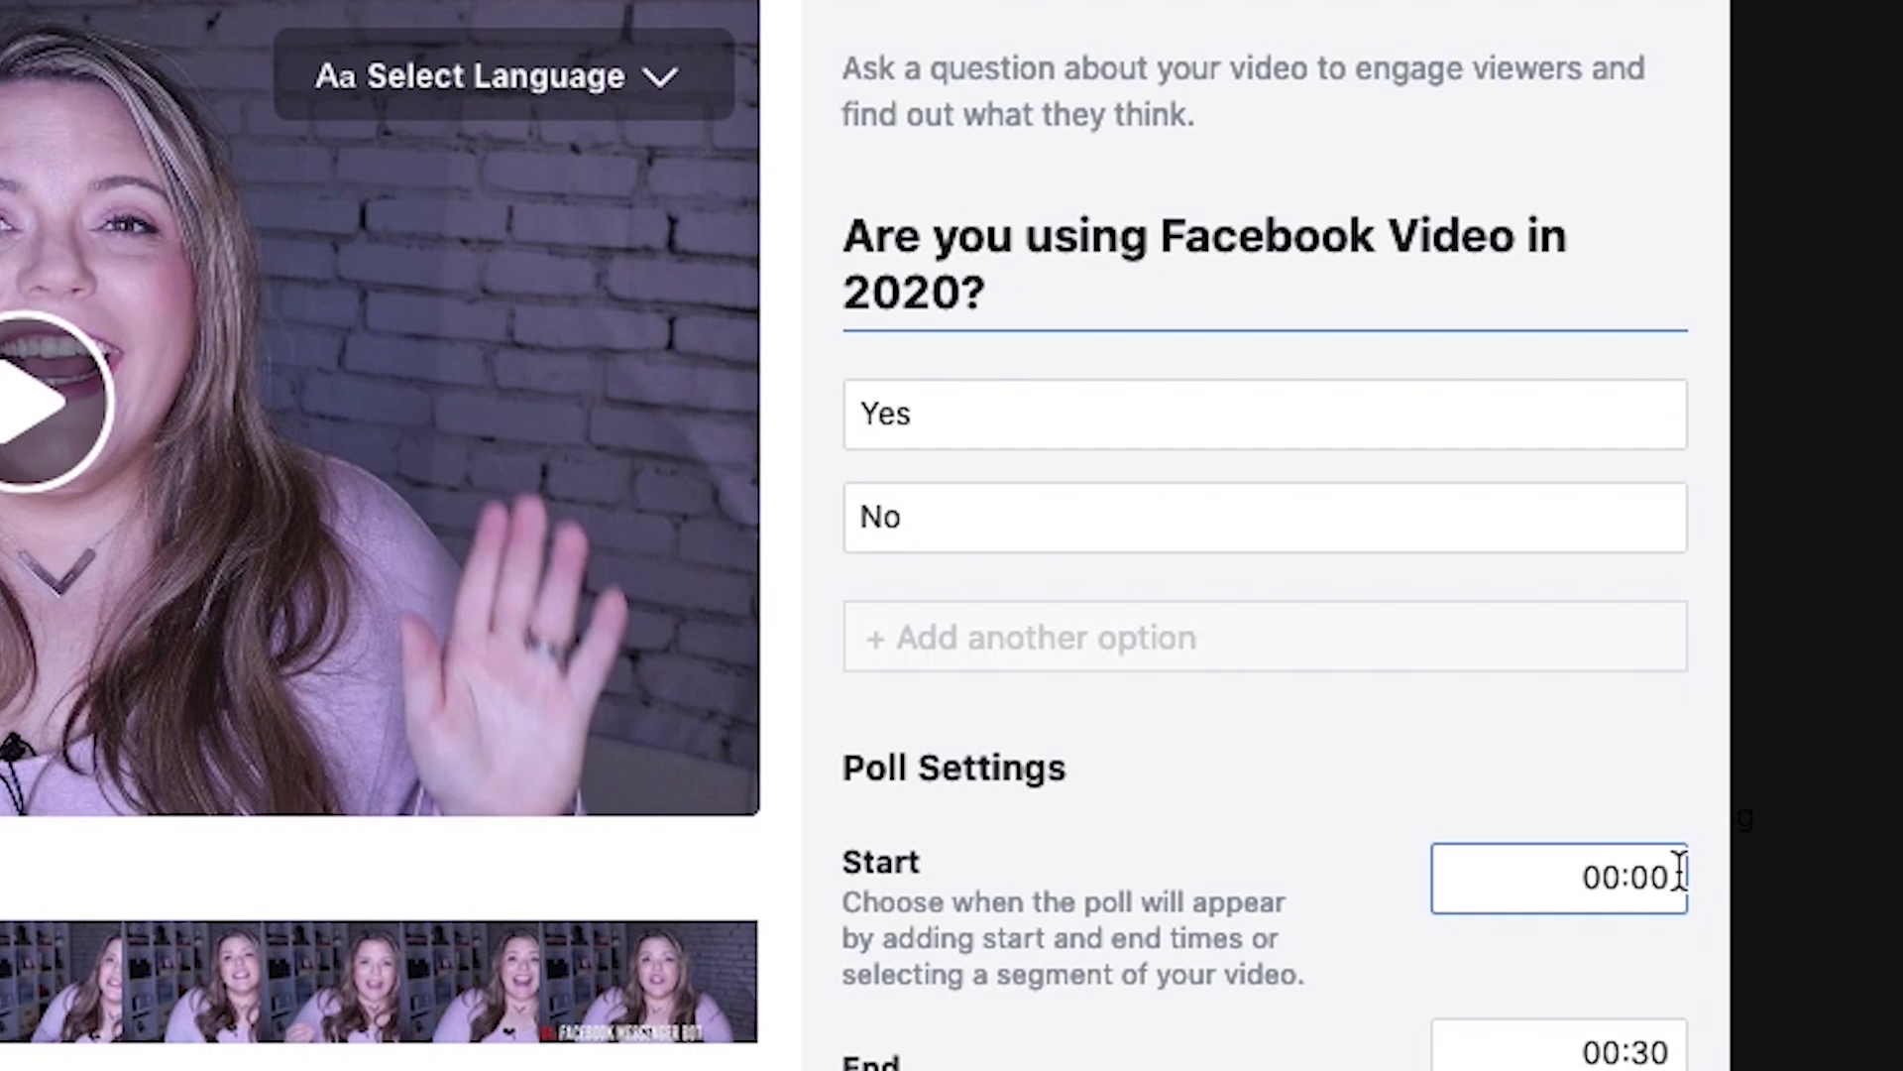
key("BackSpace")
type("2")
left_click(1608, 1053)
type("2")
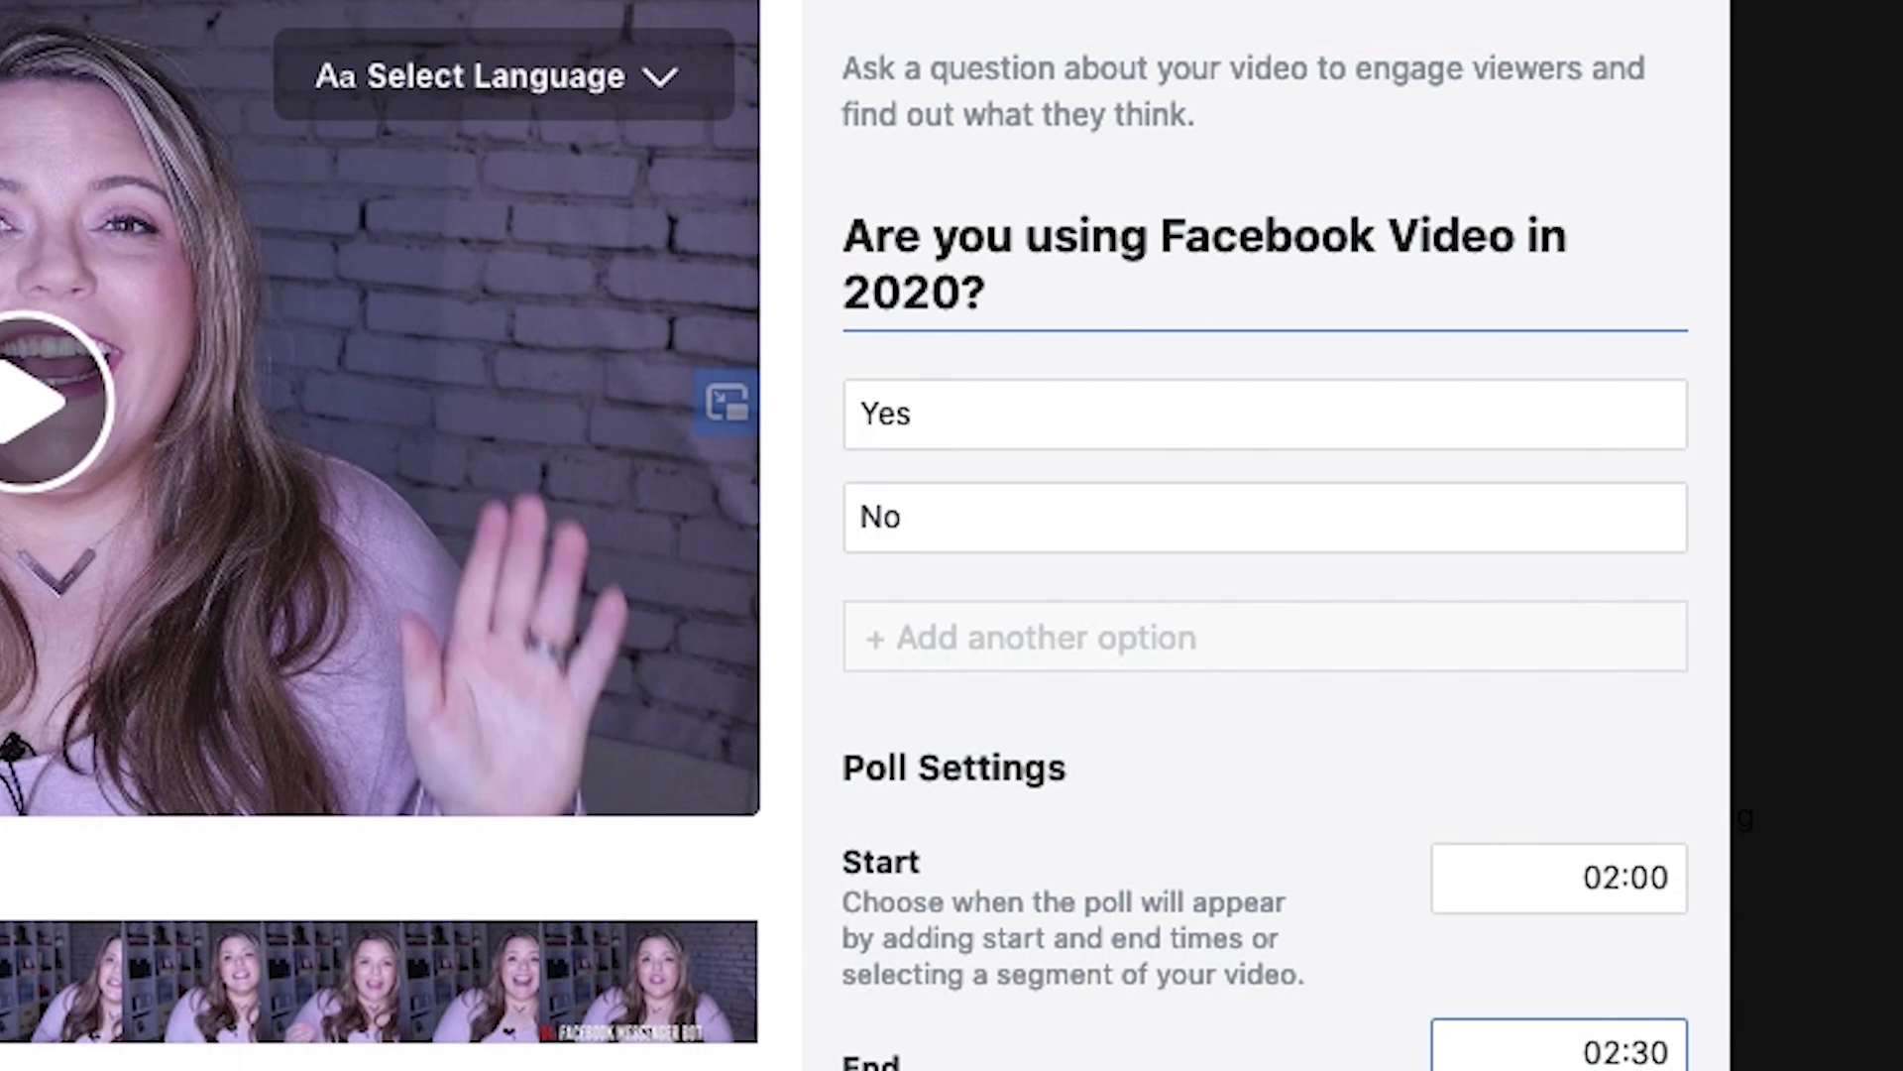
key("Tab")
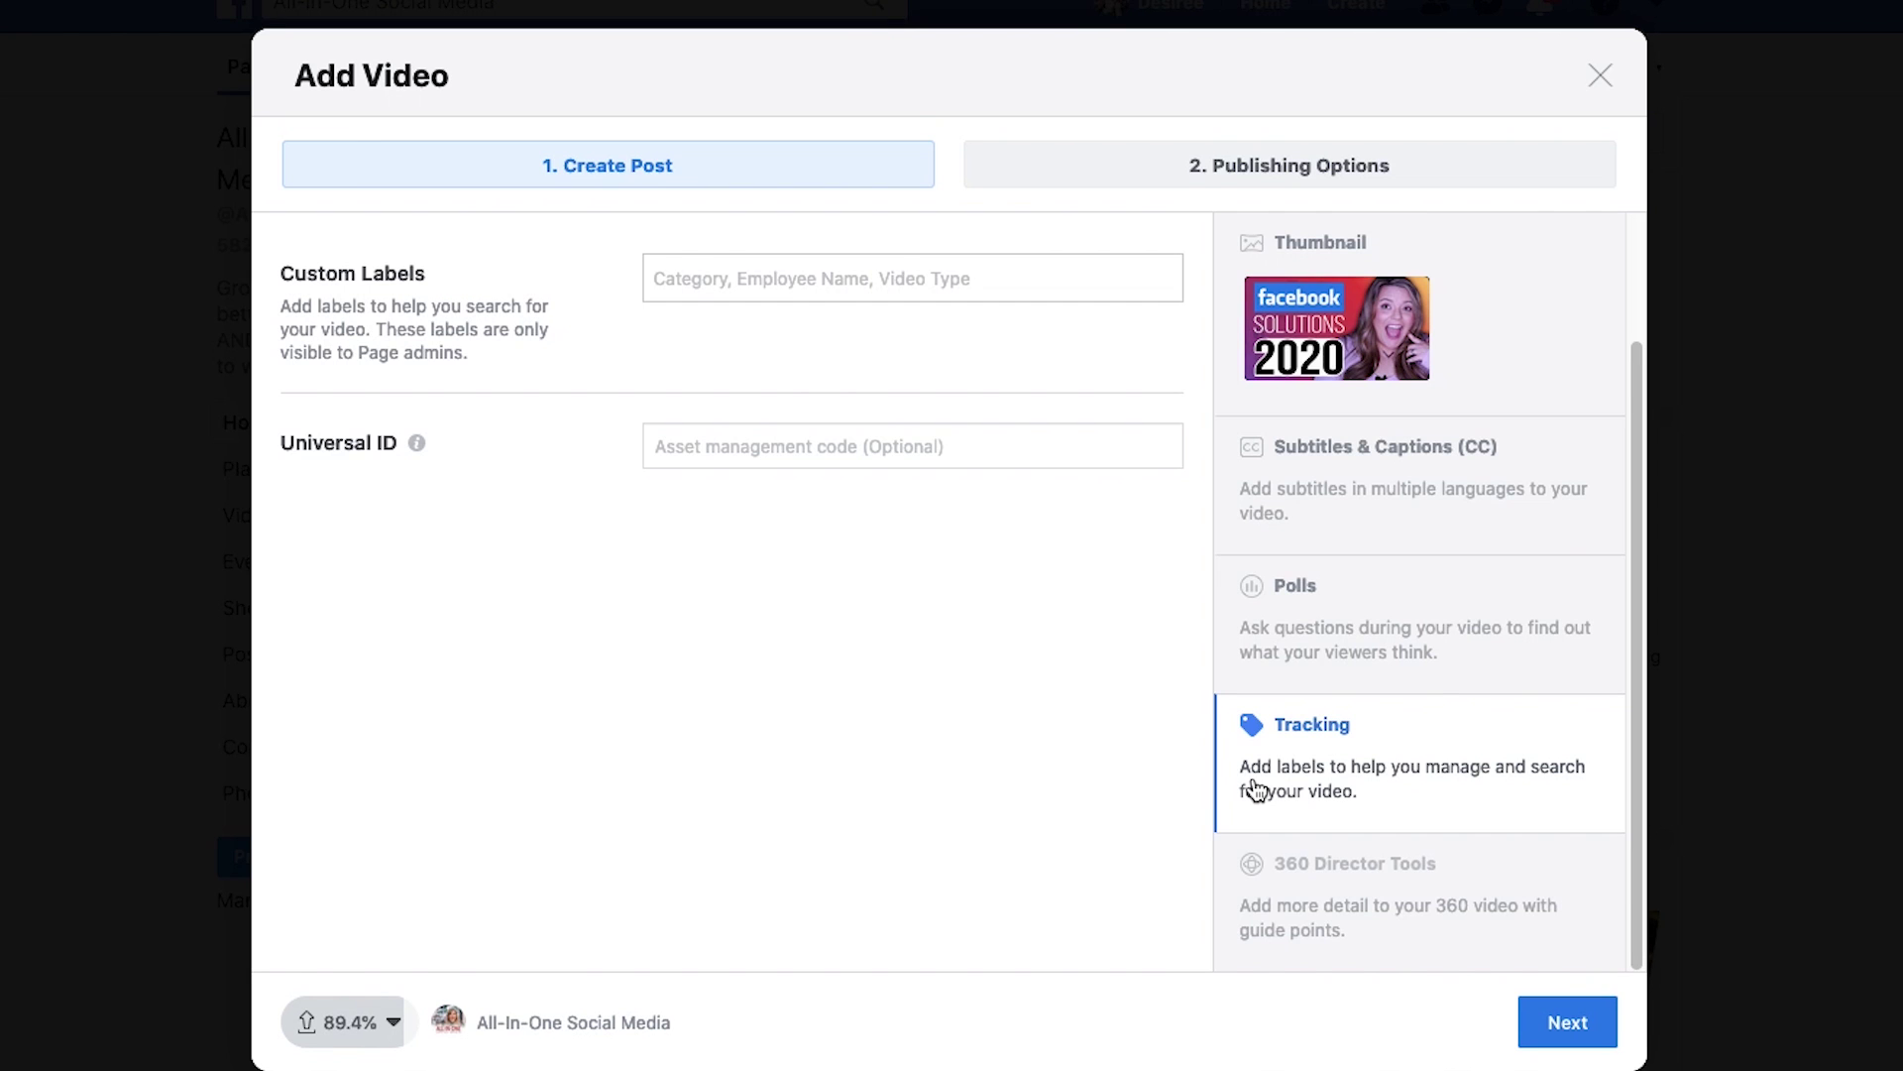
Step: Leave the Tracking section's Universal ID and Custom Labels blank and return to captions
left_click(797, 448)
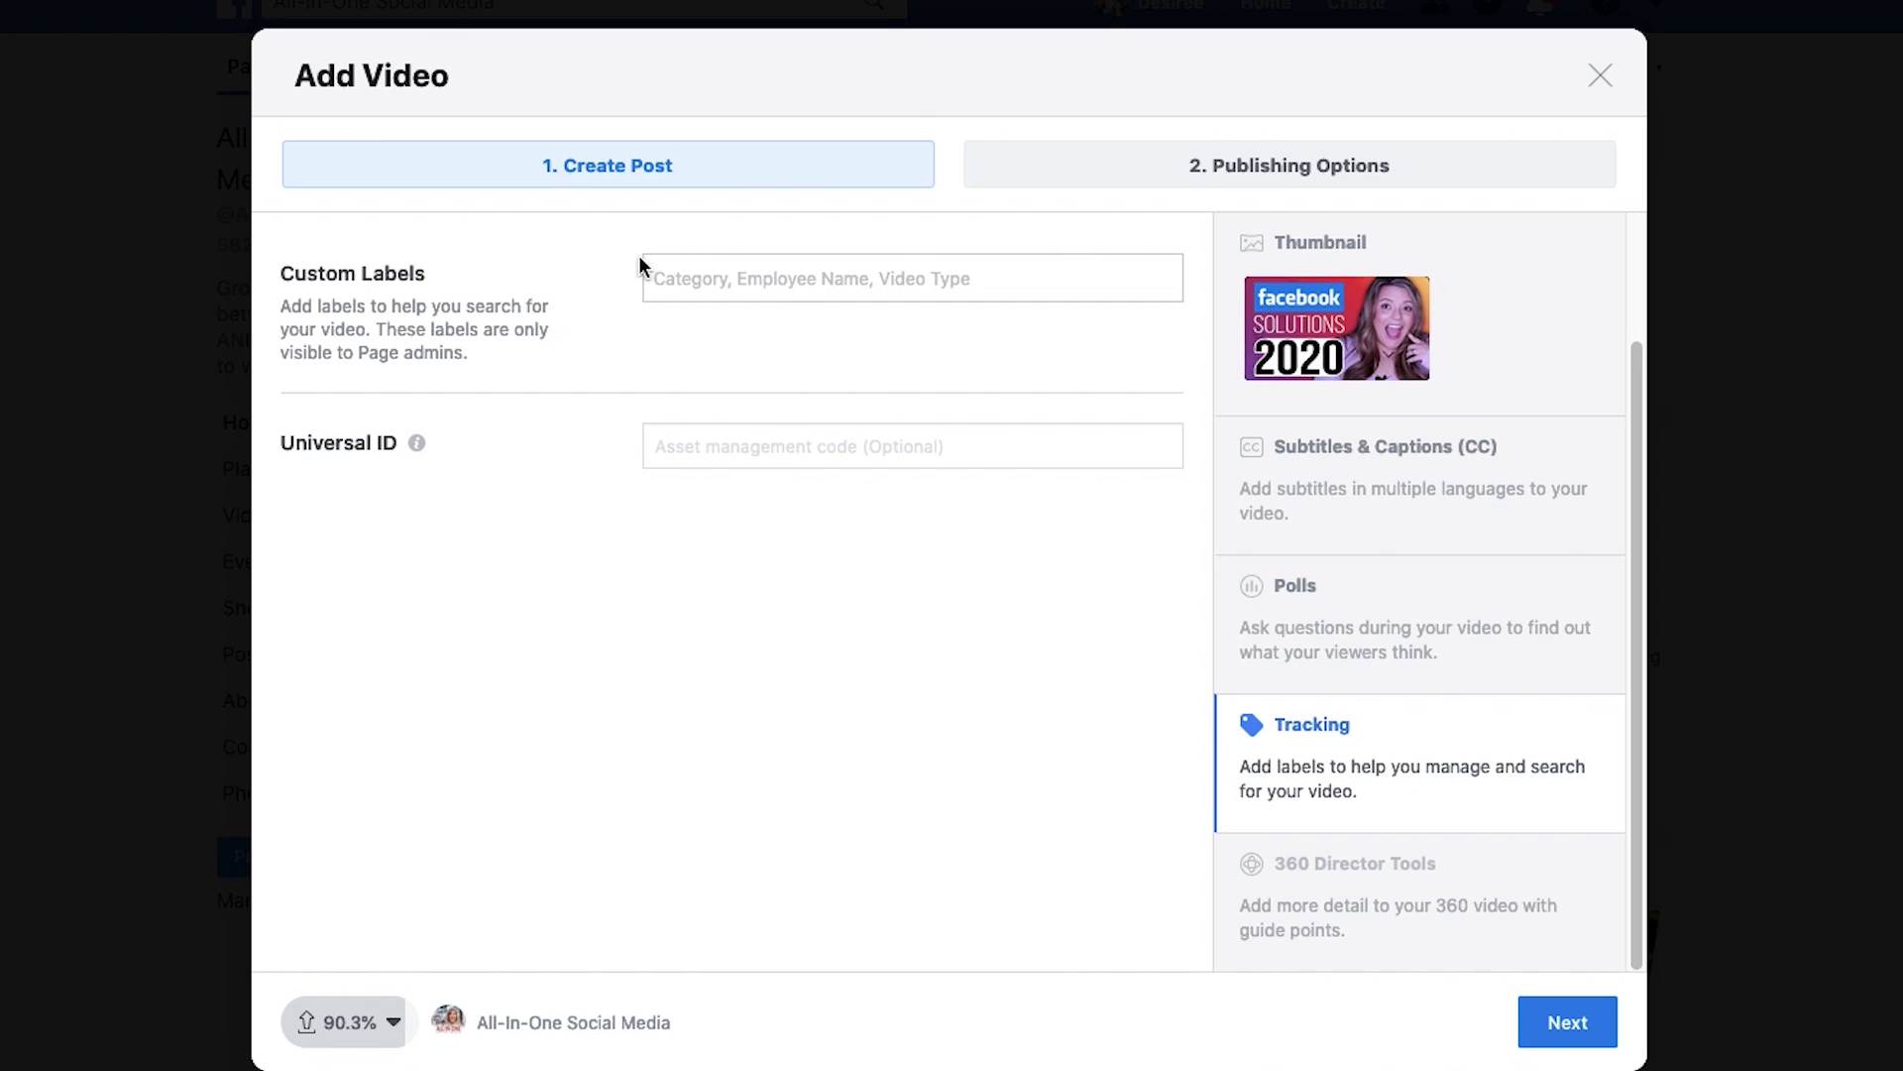
left_click(820, 277)
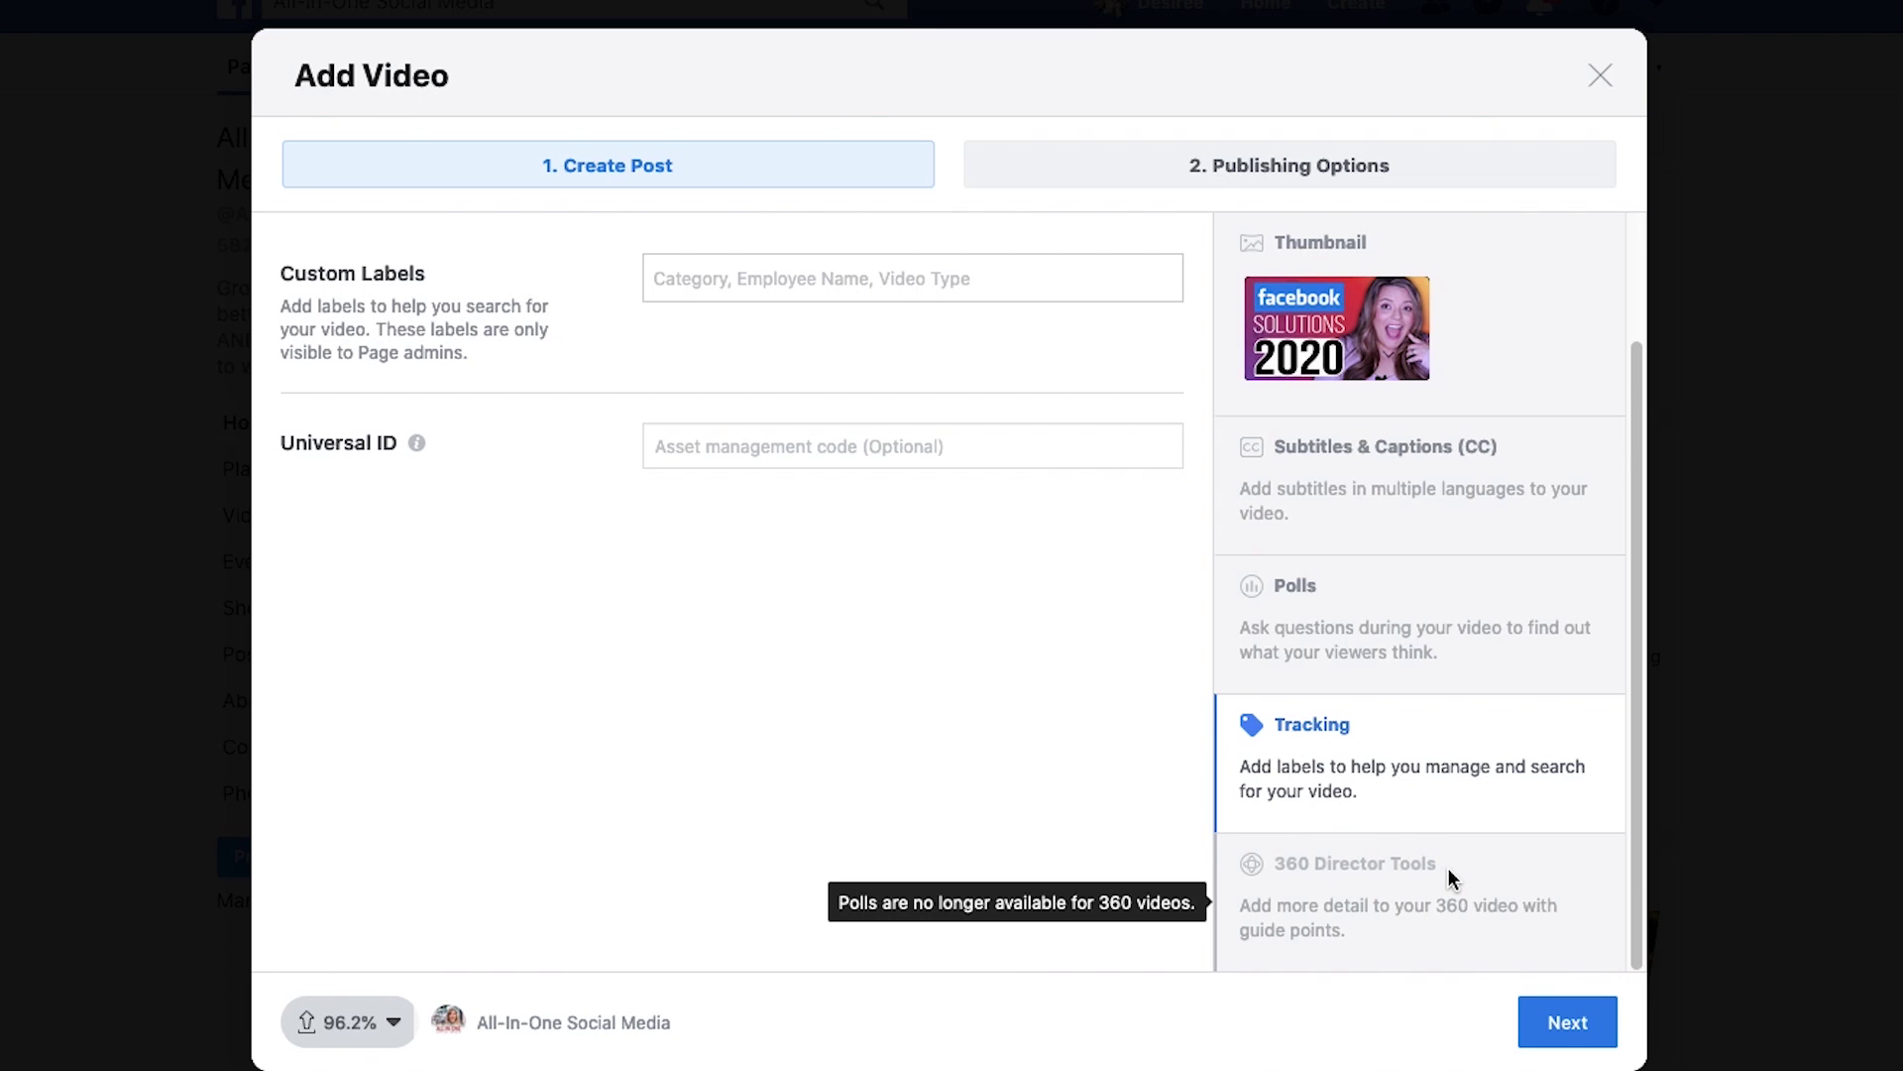
left_click(1343, 586)
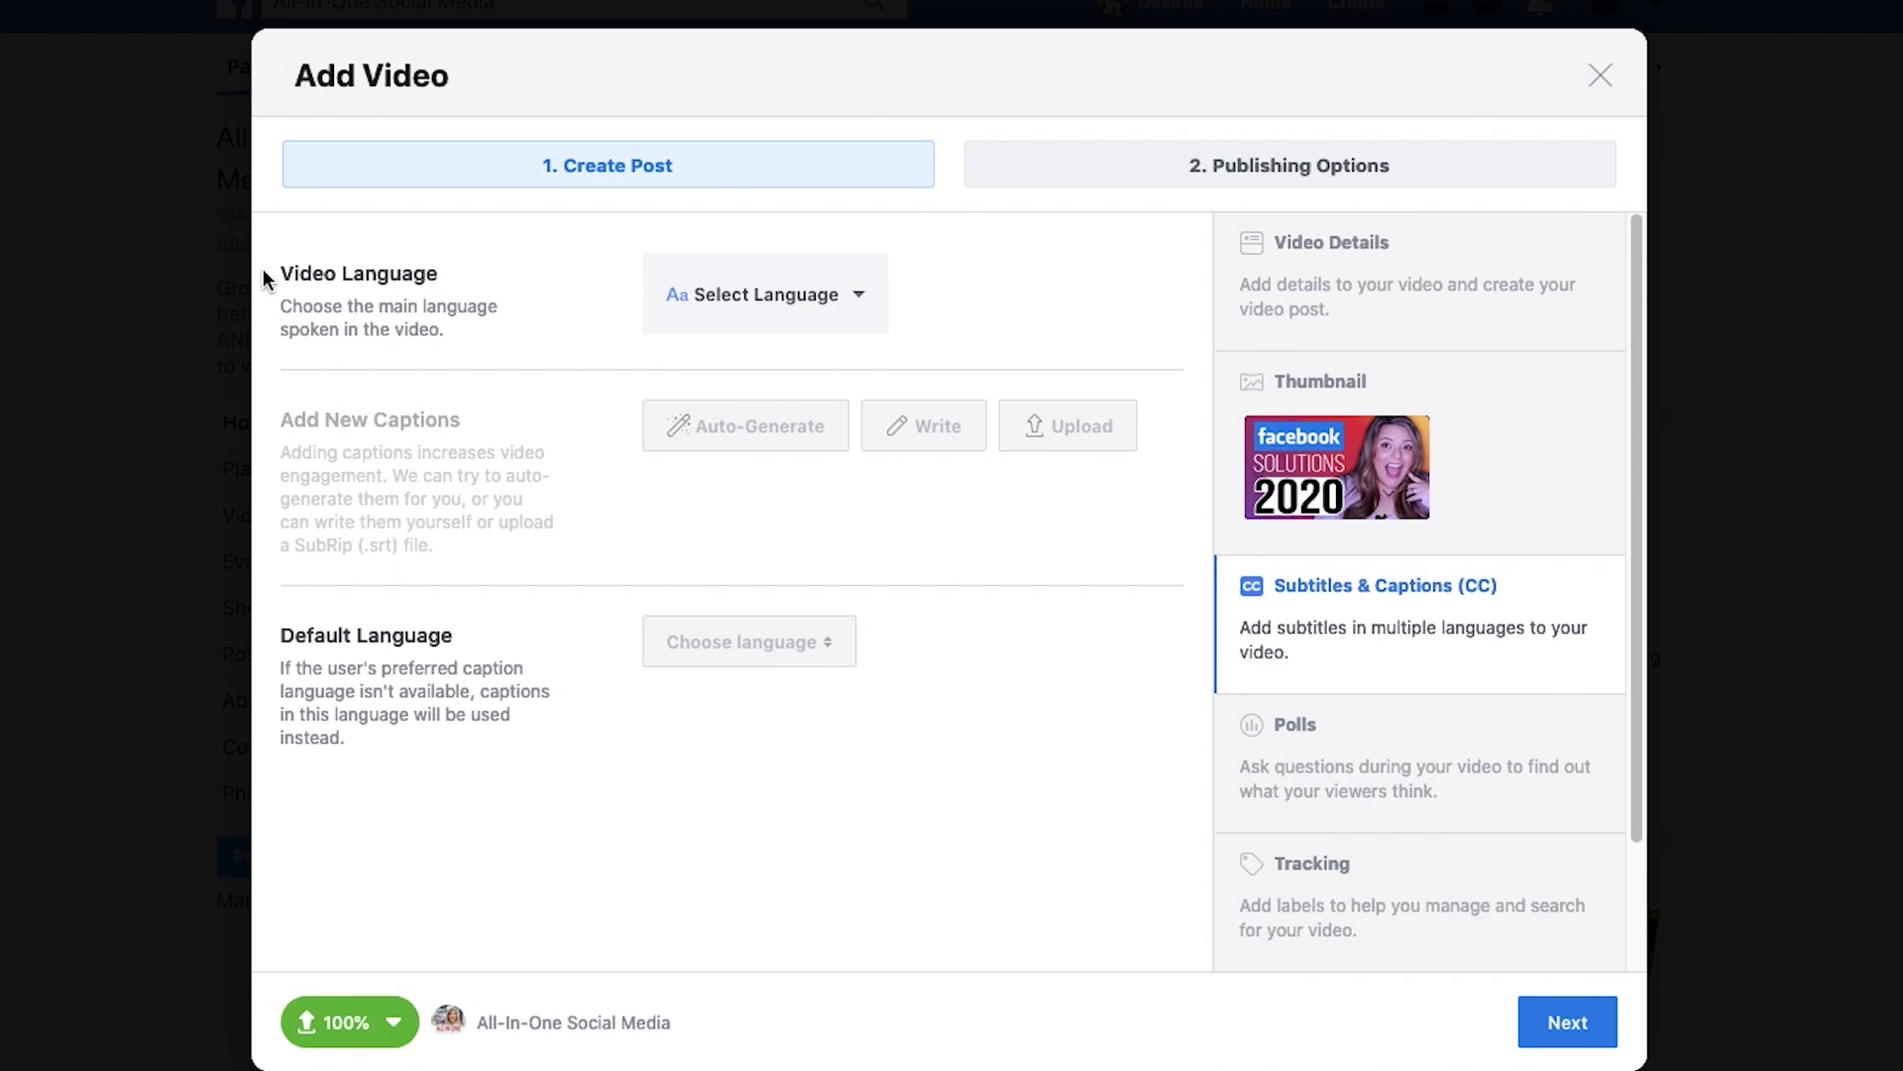
Step: Set the video language to English and auto-generate English captions
left_click(701, 296)
type("engl")
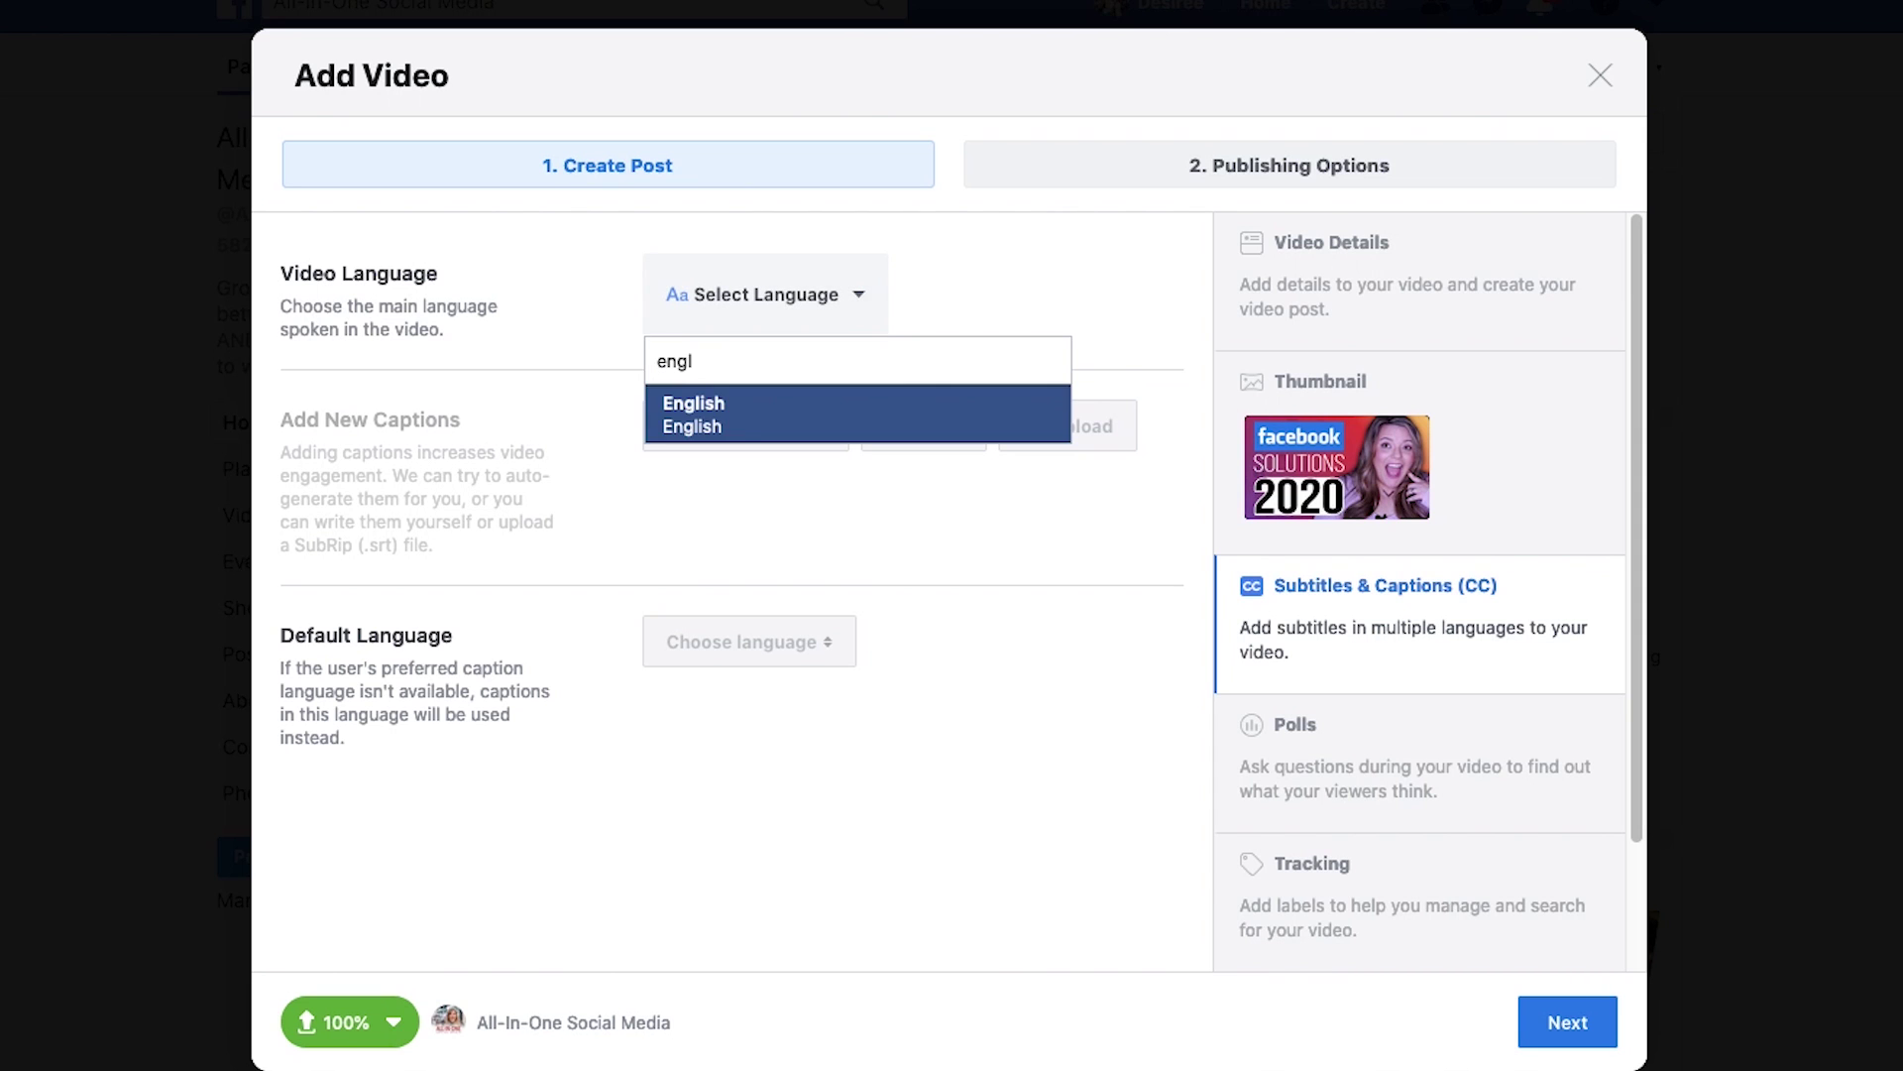
left_click(735, 422)
left_click(773, 428)
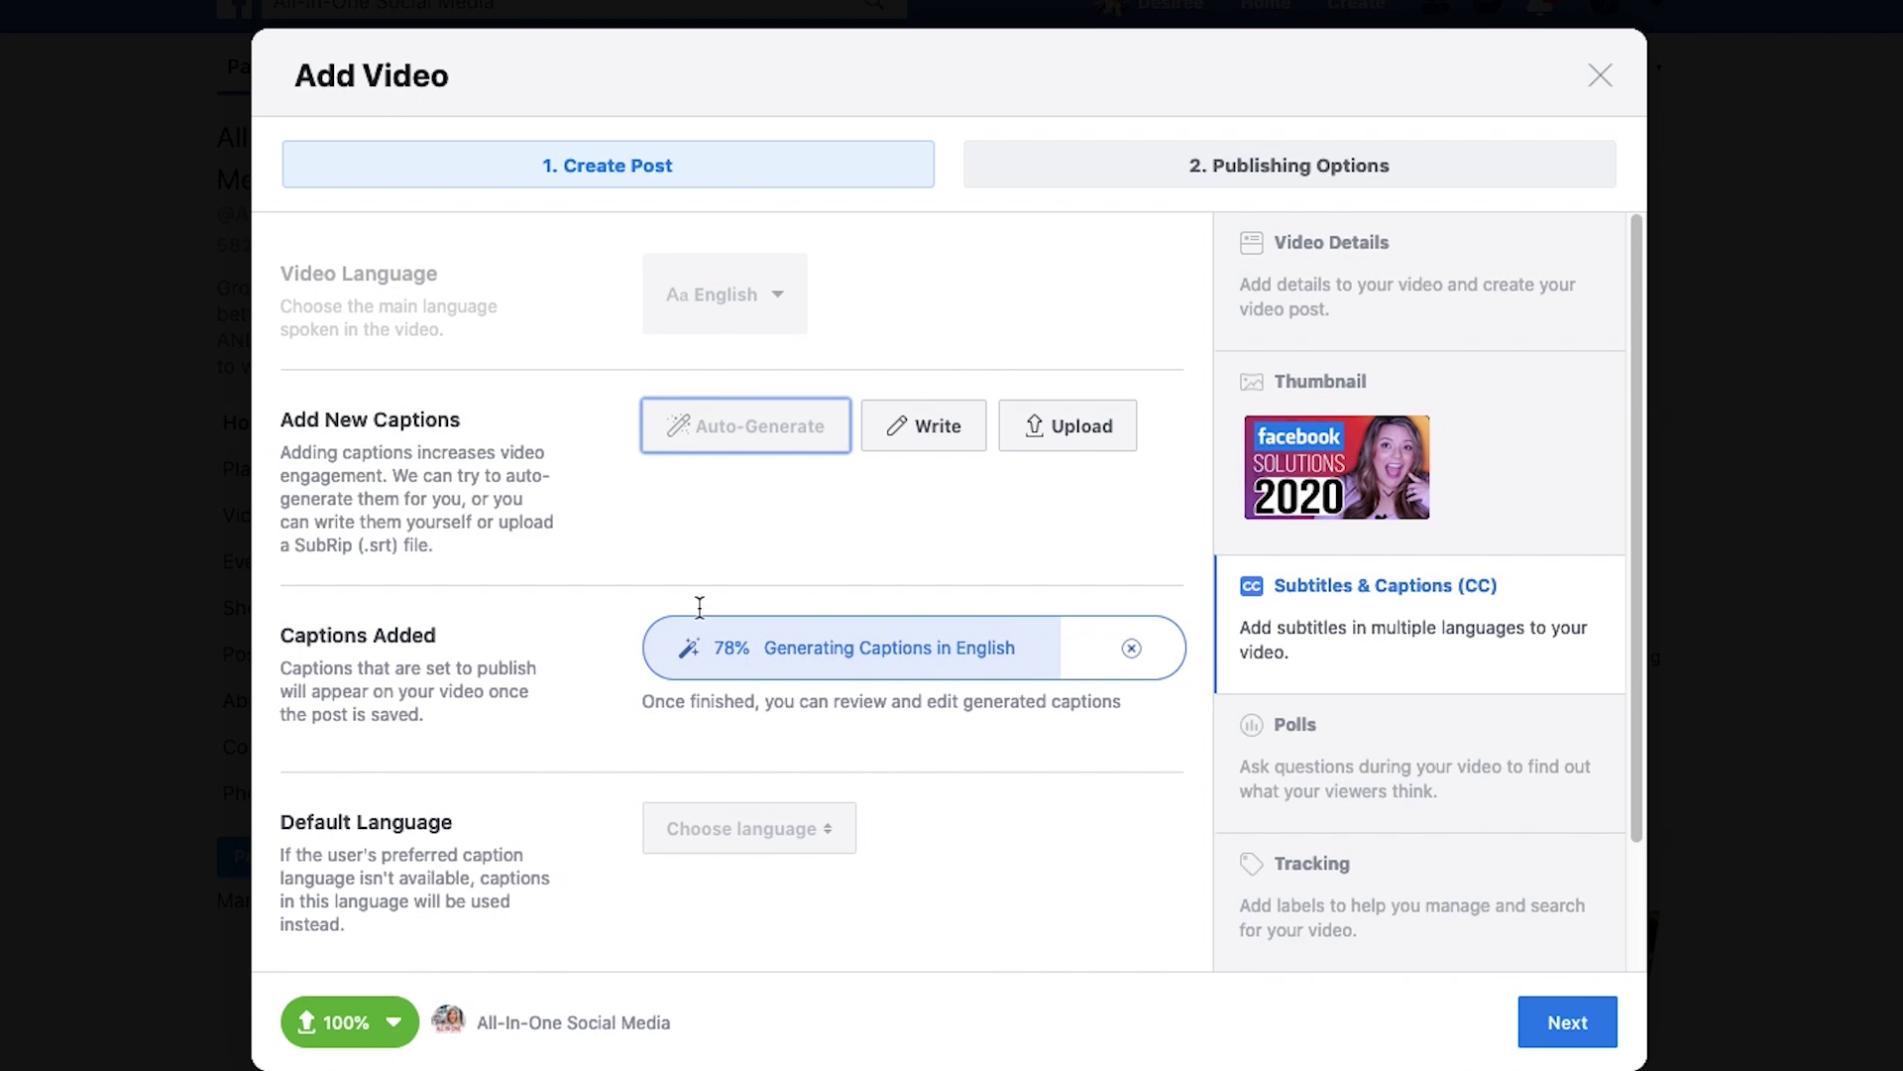
key("super+Tab")
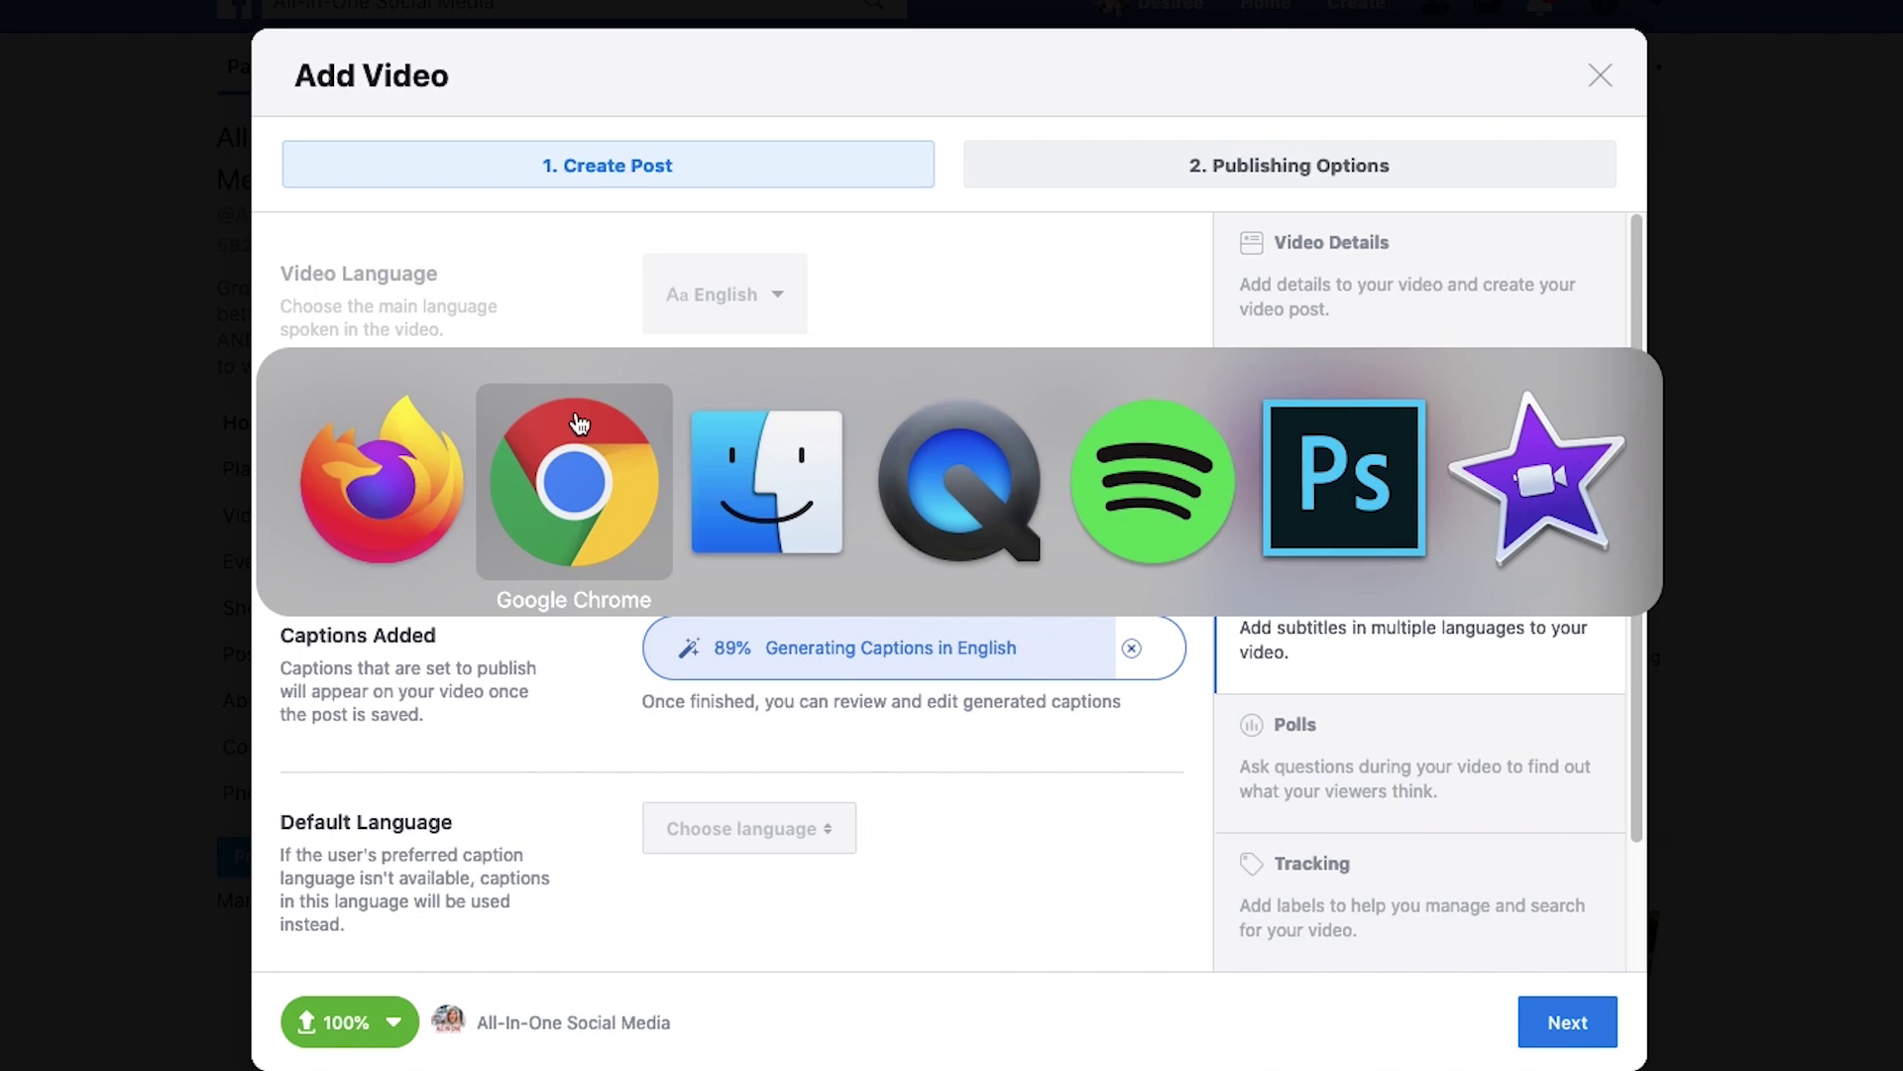
Step: Log in to Rev, view the completed caption files in My Files, and return to Facebook
left_click(580, 423)
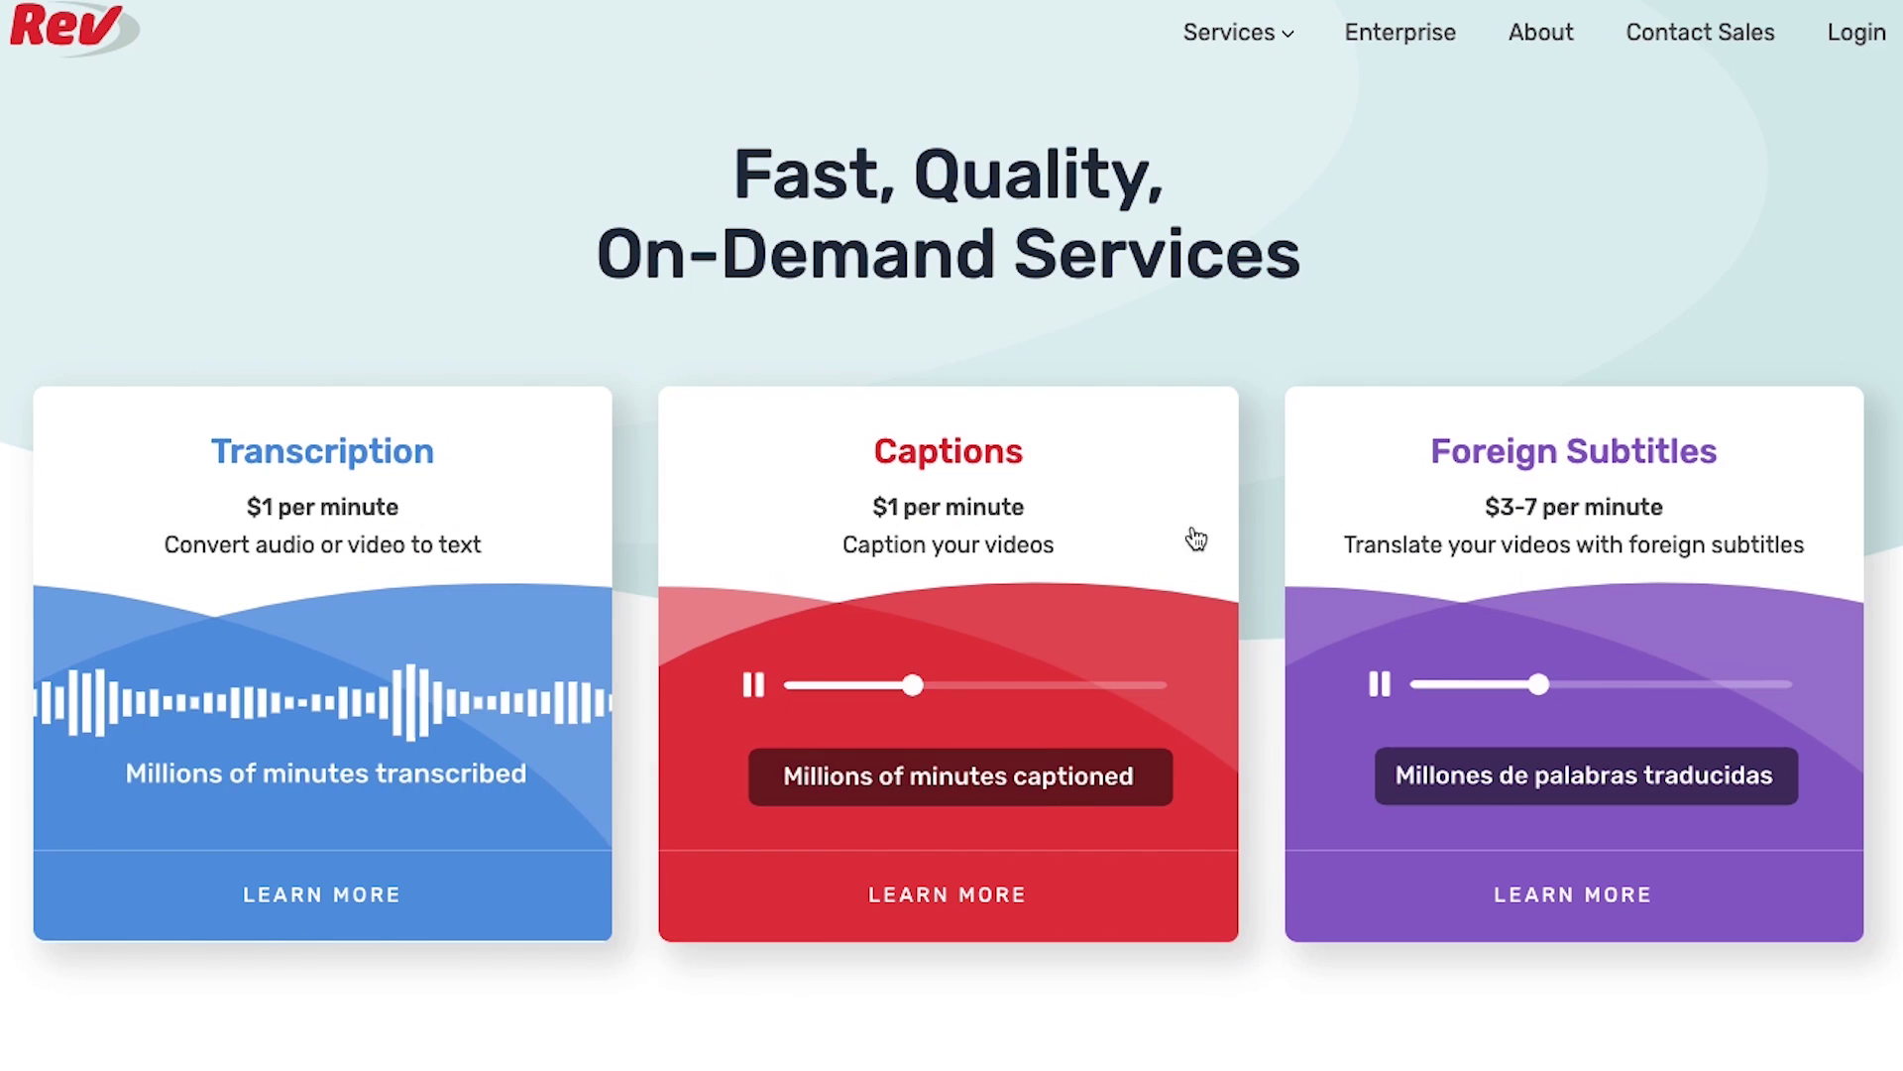
scroll(645, 340, "down", 15)
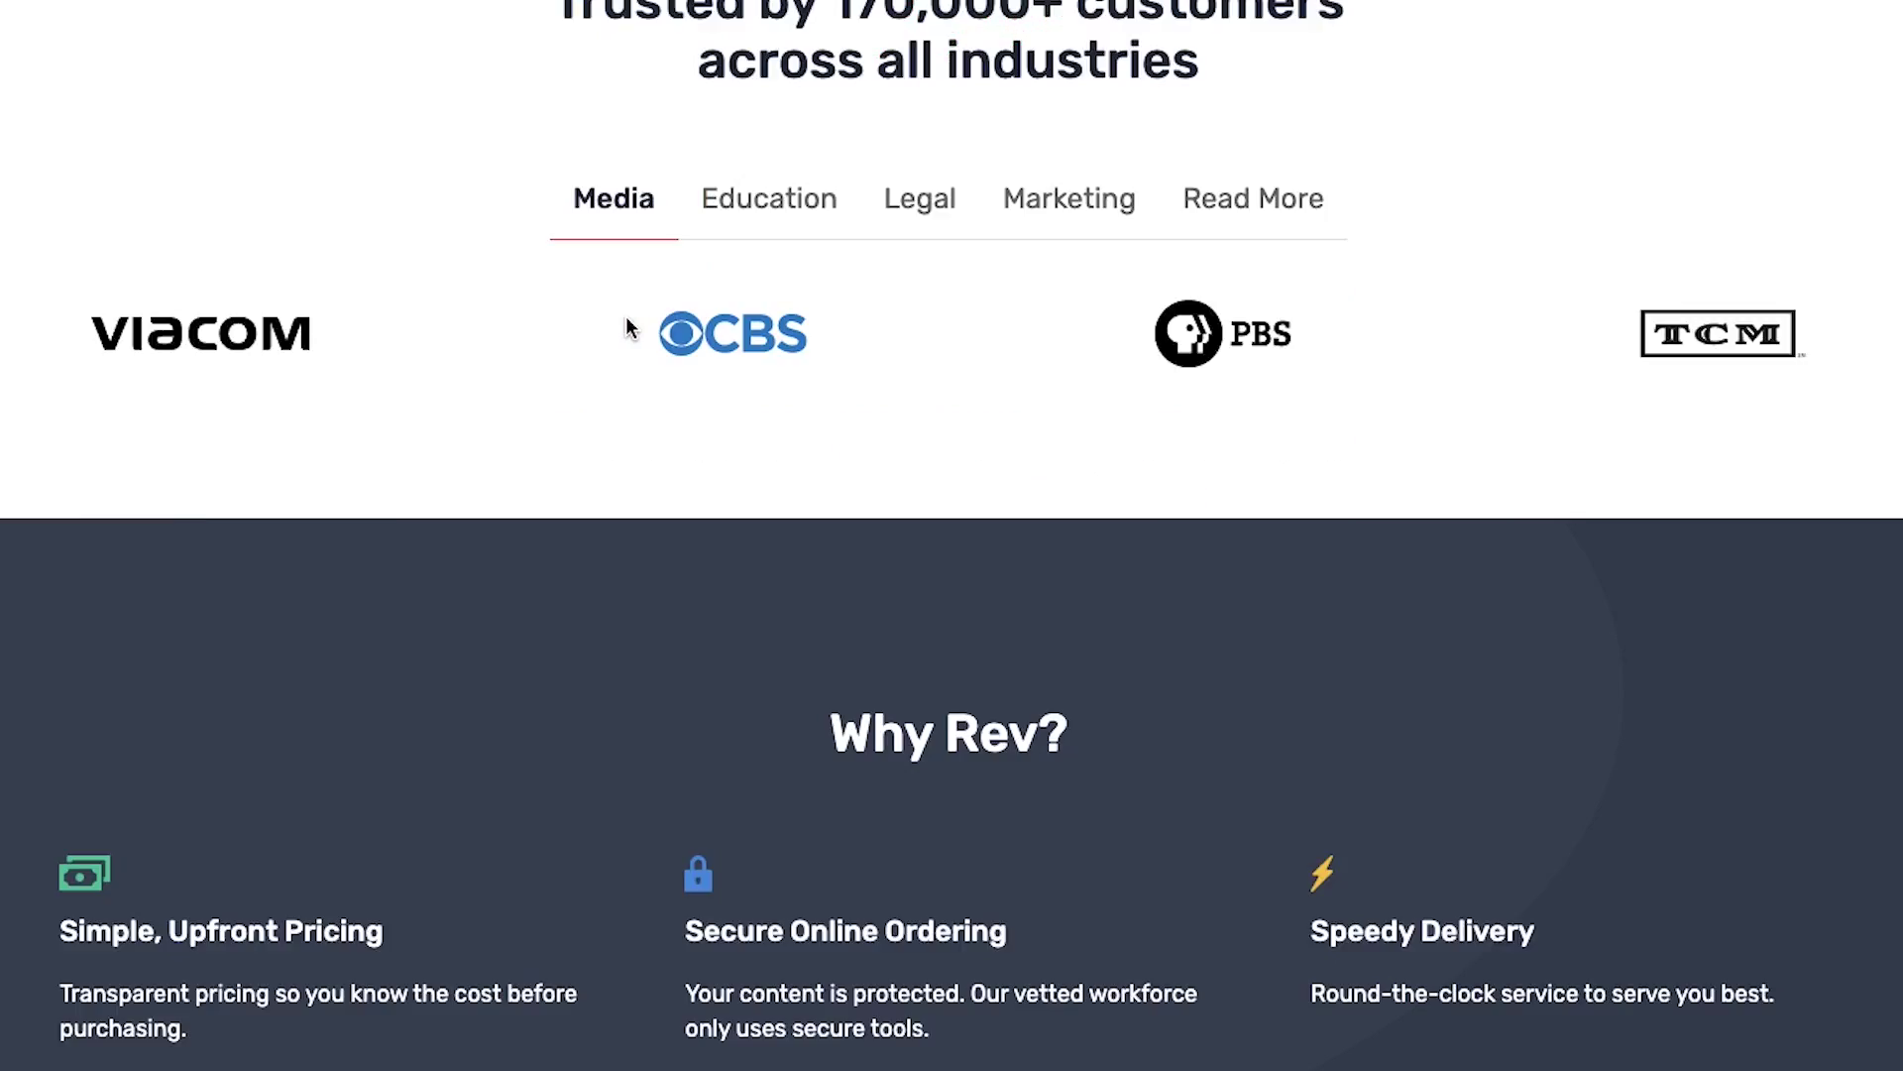
scroll(611, 426, "up", 15)
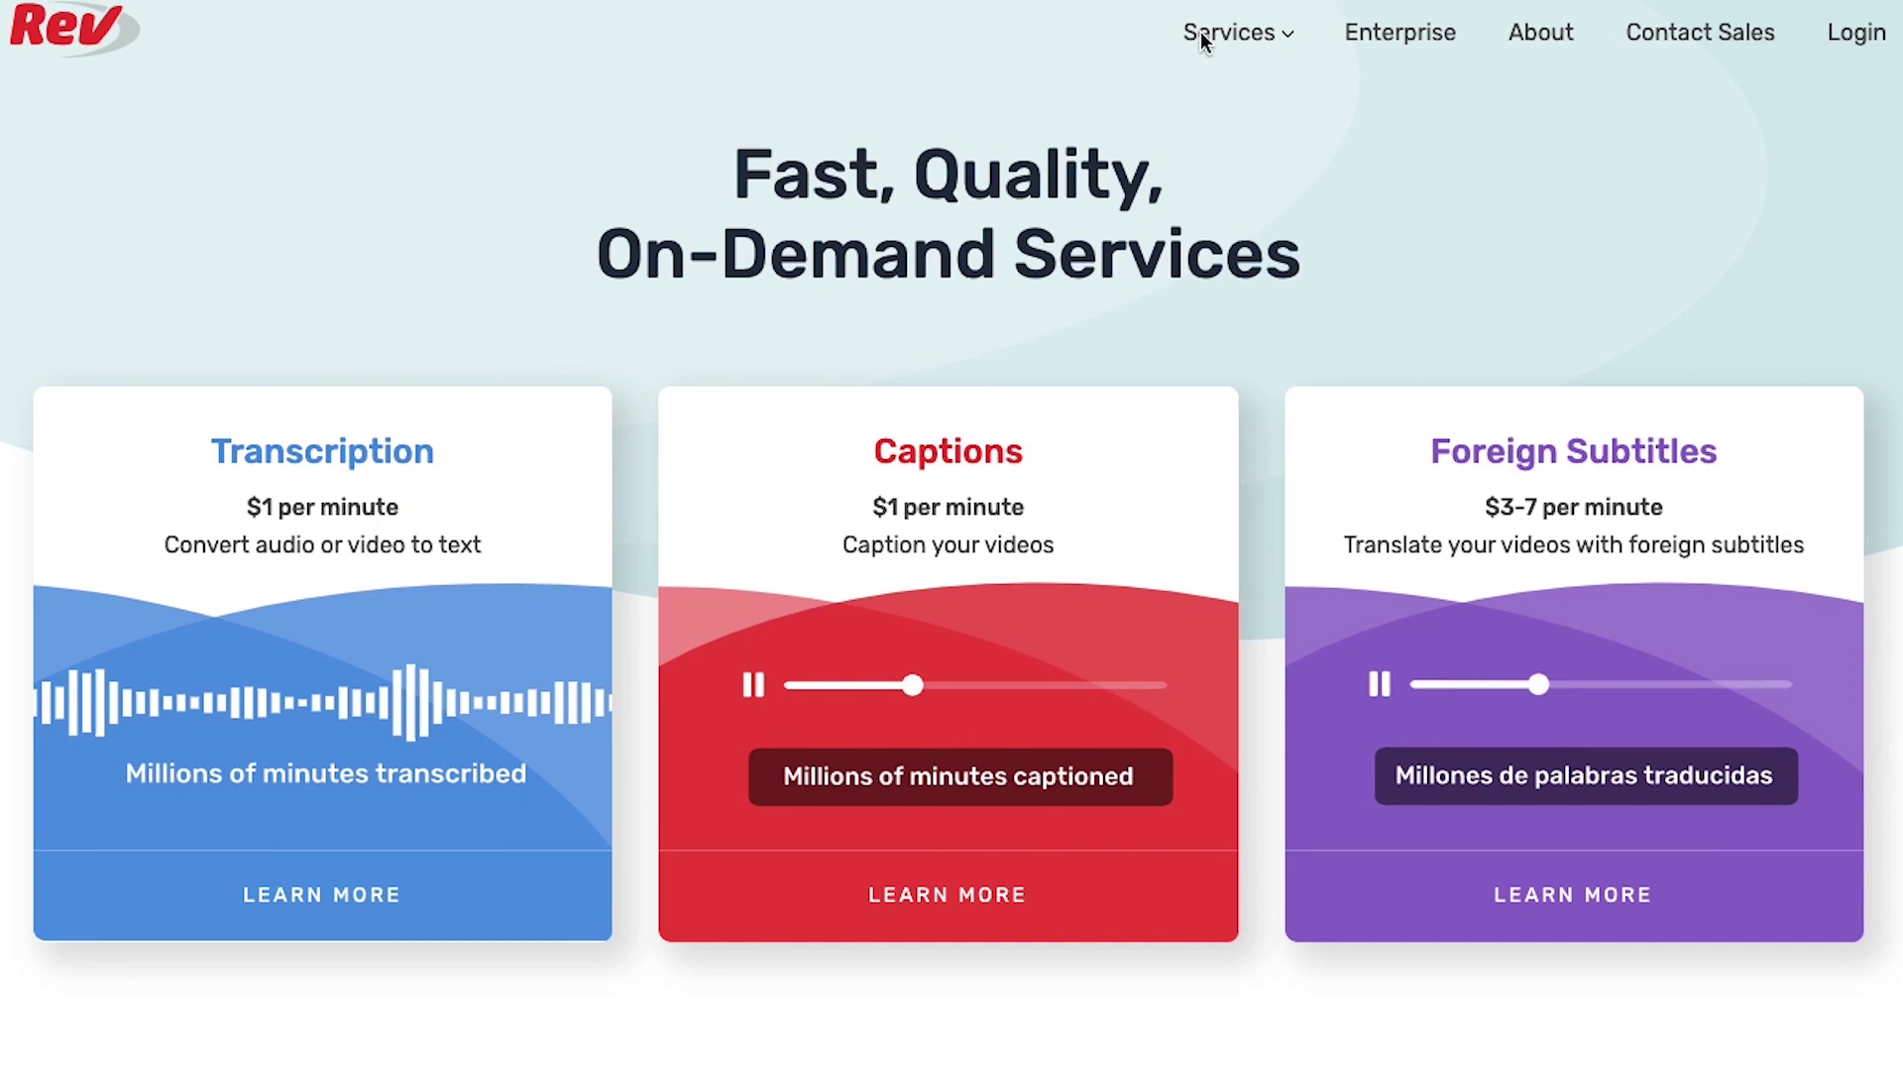
left_click(1858, 33)
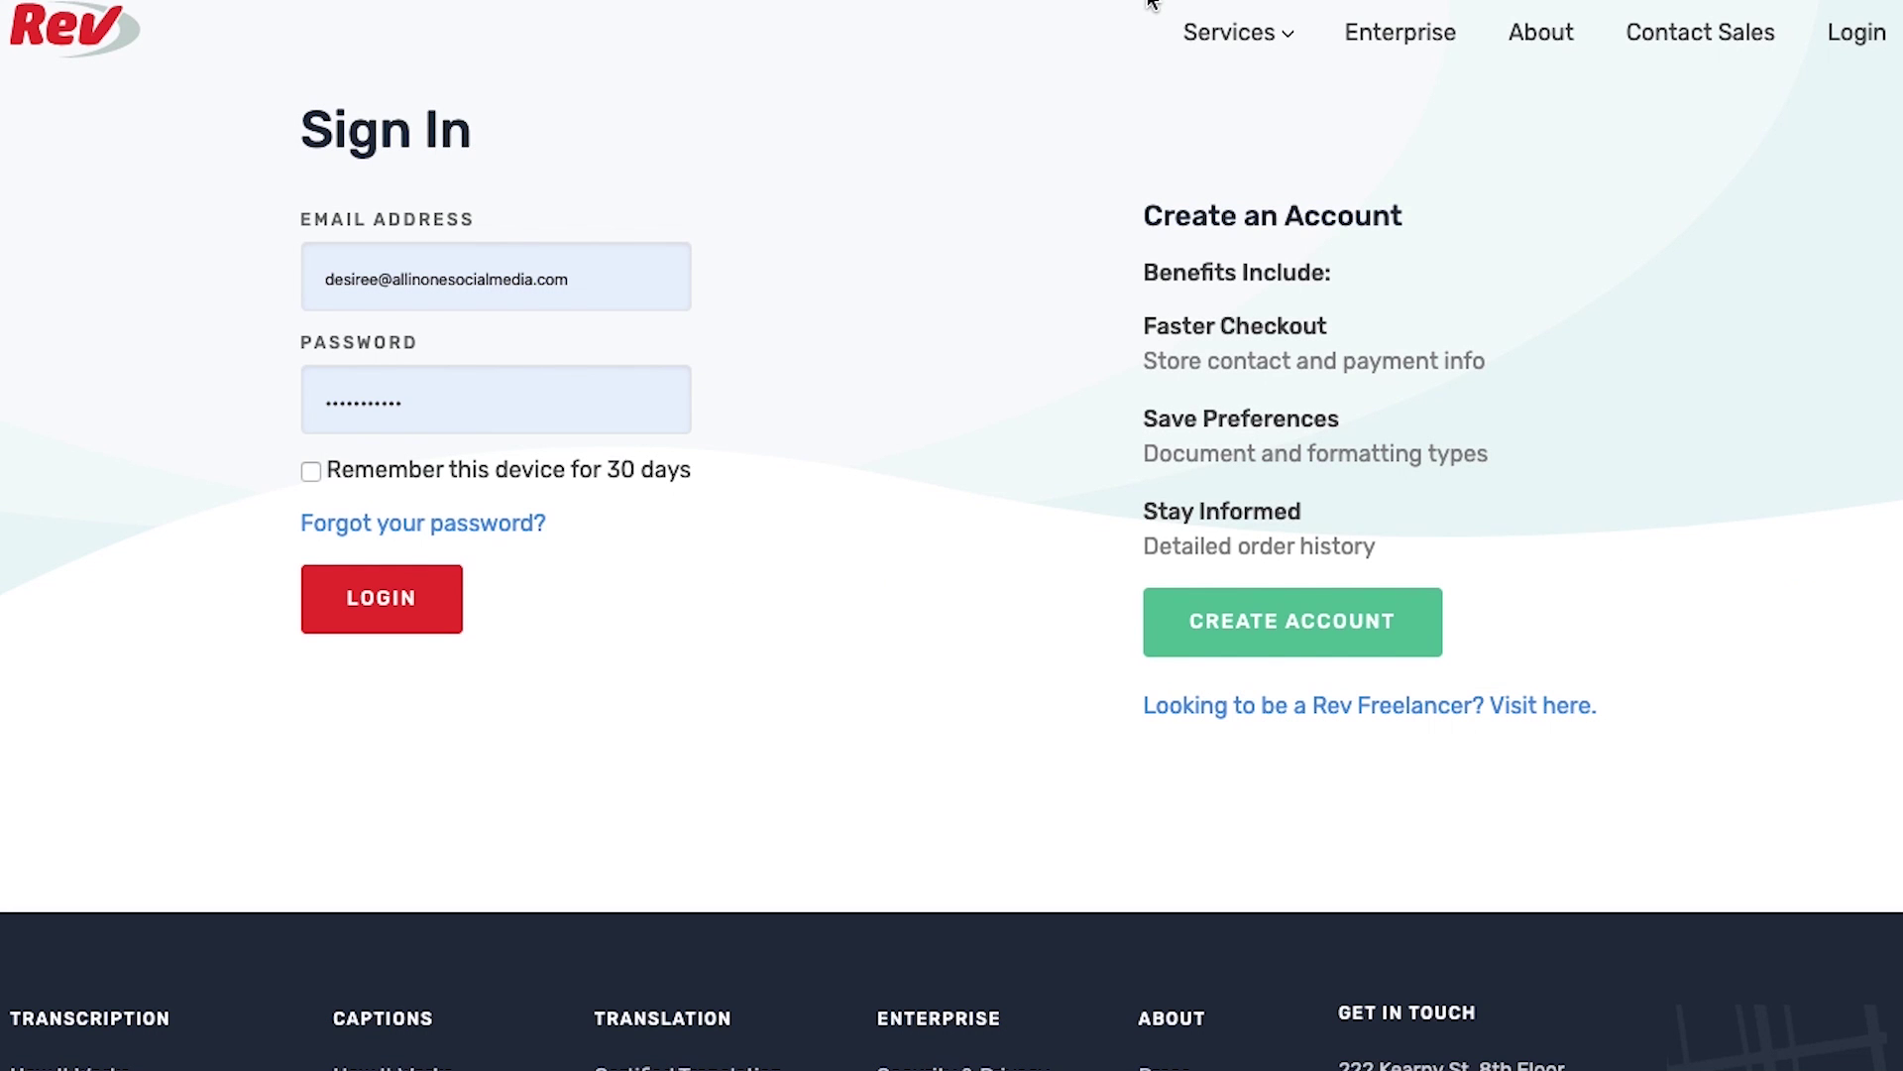
left_click(432, 614)
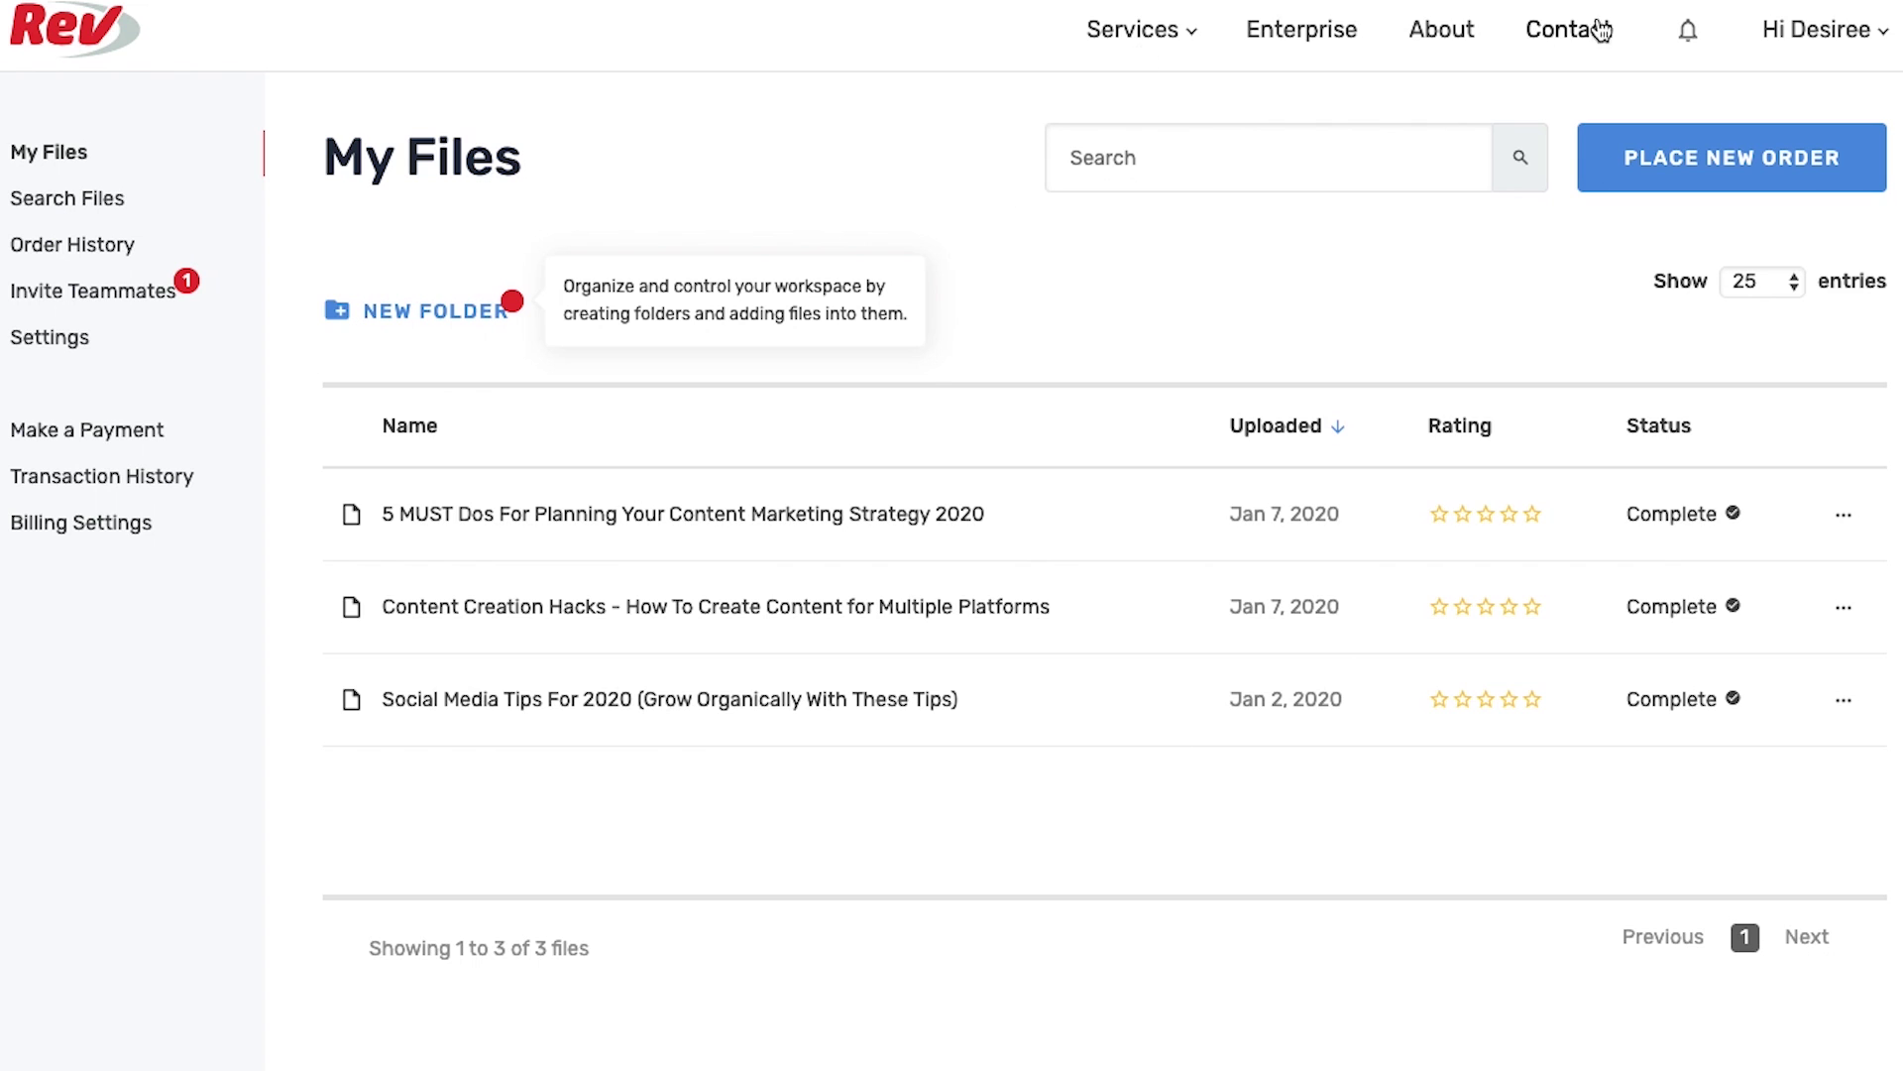
key("super+Tab")
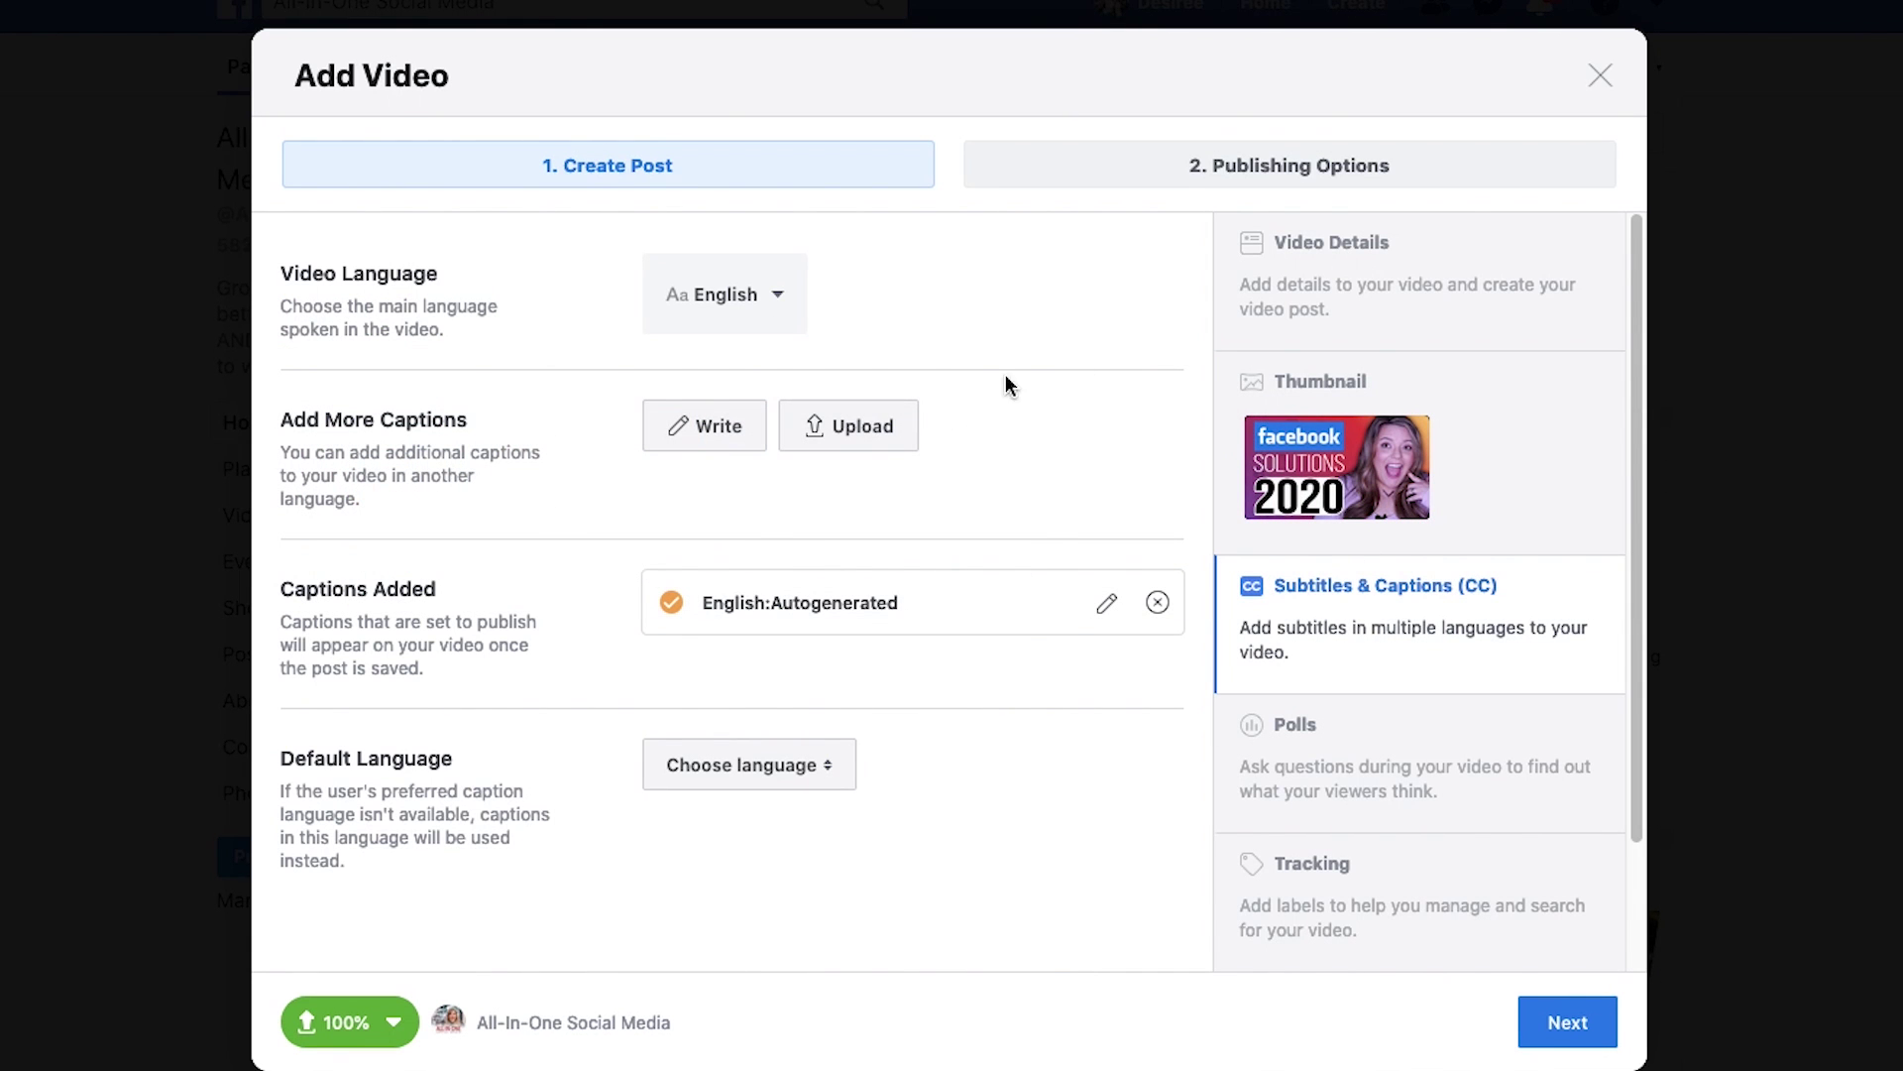
Step: Skip uploading another caption file, keeping the English auto-captions, and continue to Publishing Options
left_click(874, 424)
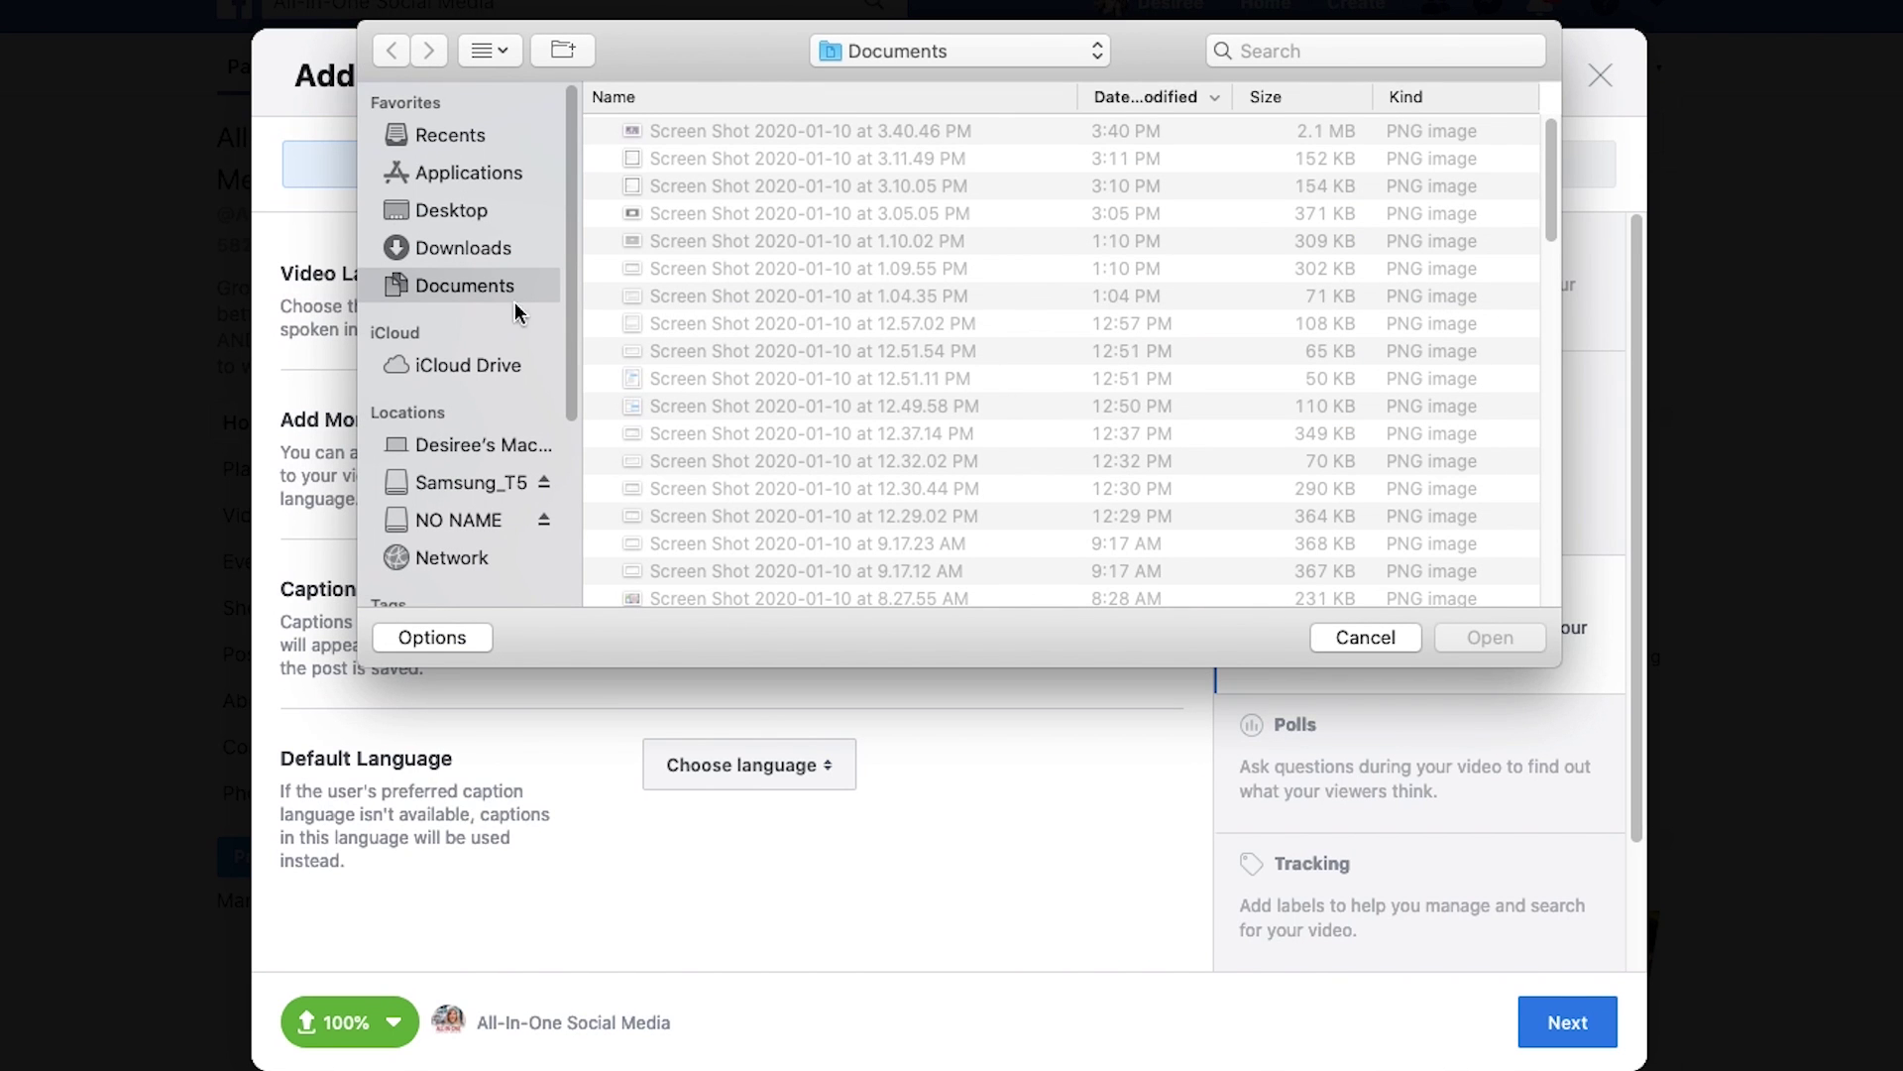
key("Escape")
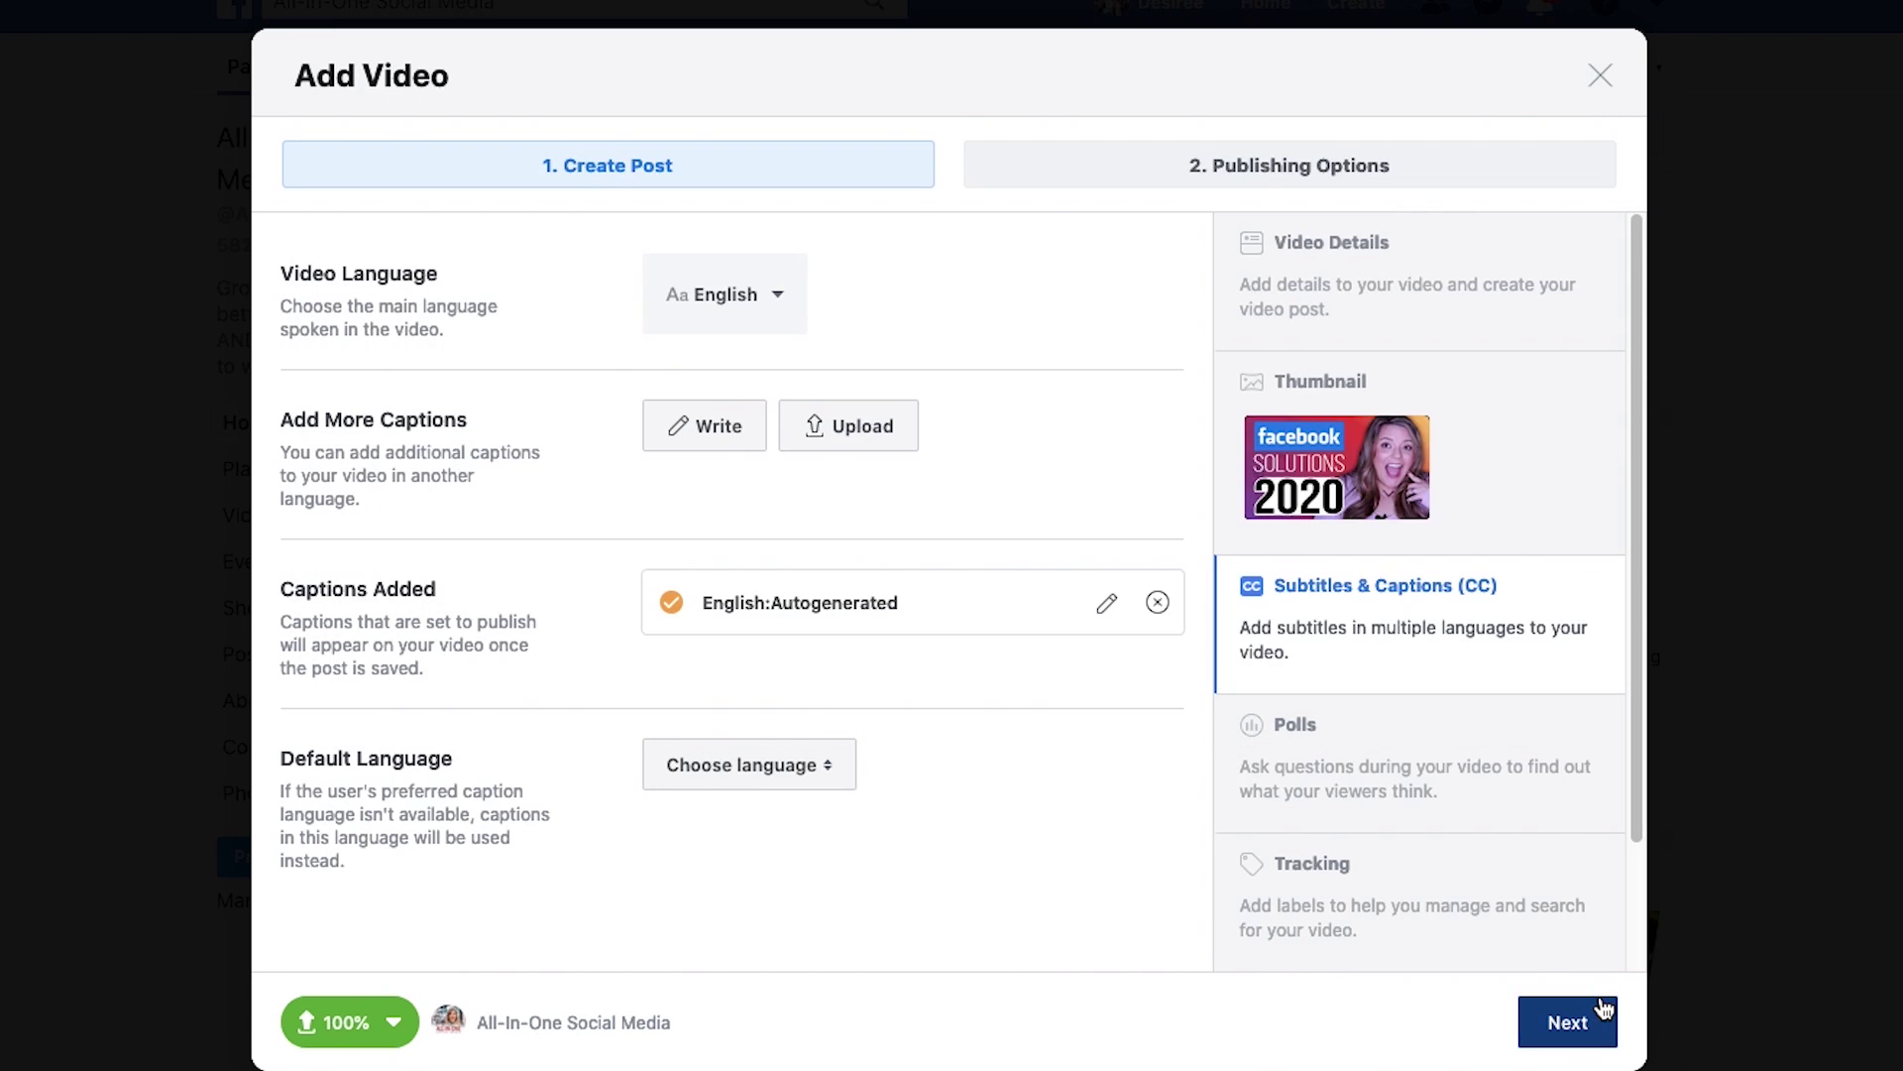
left_click(1584, 1021)
scroll(556, 413, "down", 10)
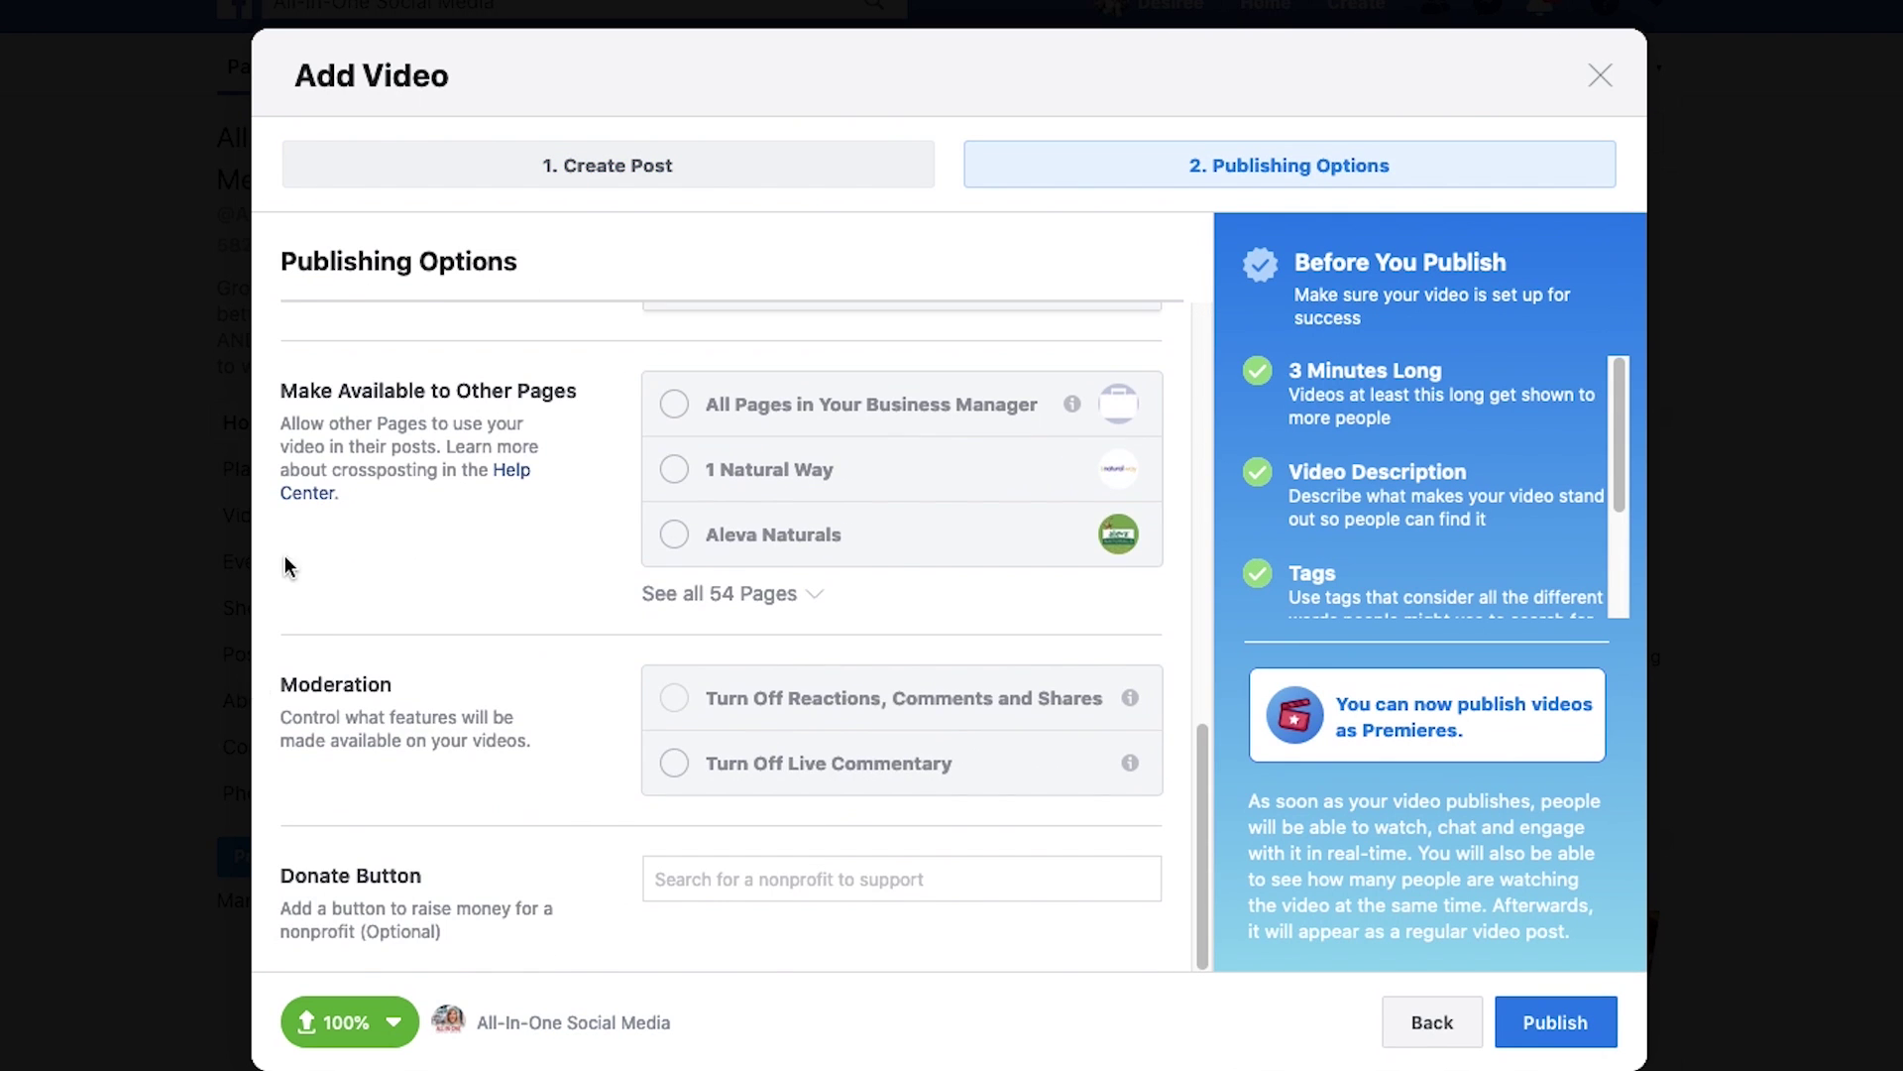
scroll(601, 805, "up", 10)
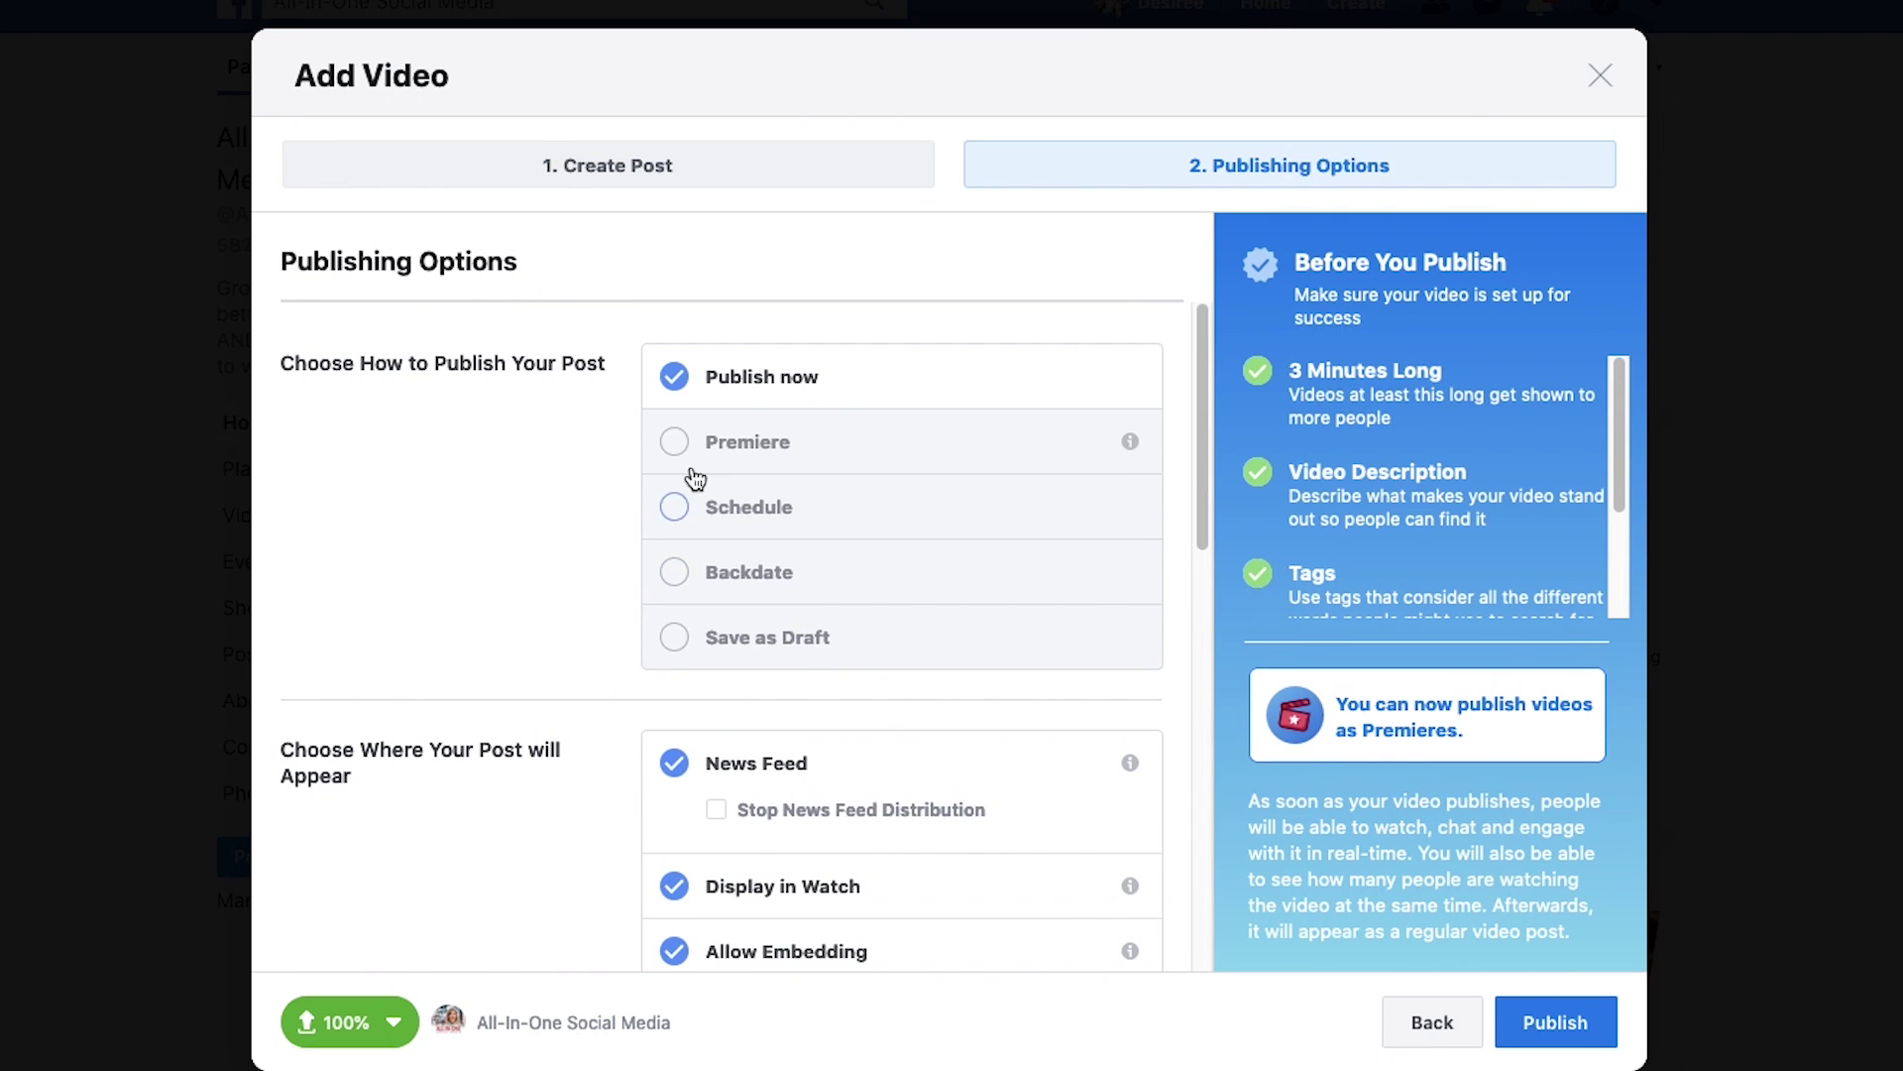
Step: Choose Premiere and review its Jan 10, 2020 6:49PM slot and announcement image
left_click(755, 445)
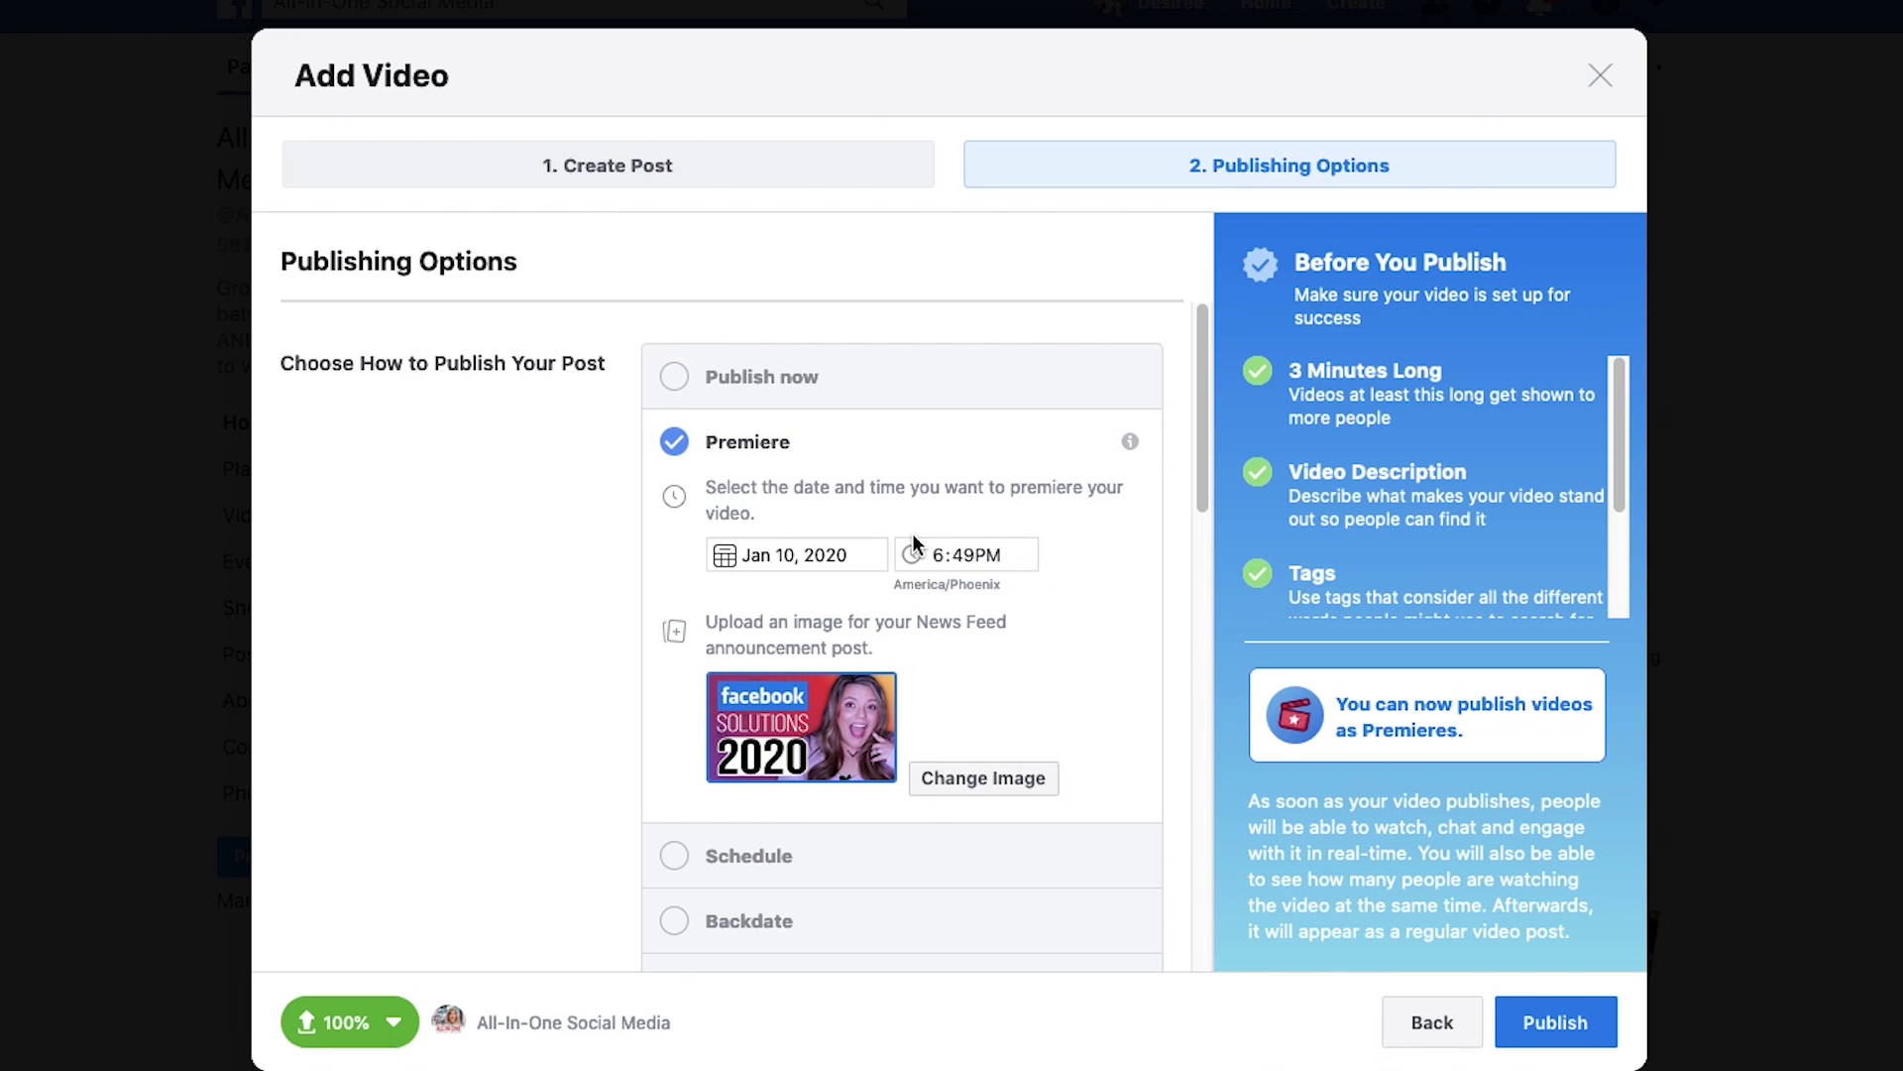
double_click(728, 506)
left_click(865, 514)
scroll(904, 508, "down", 1)
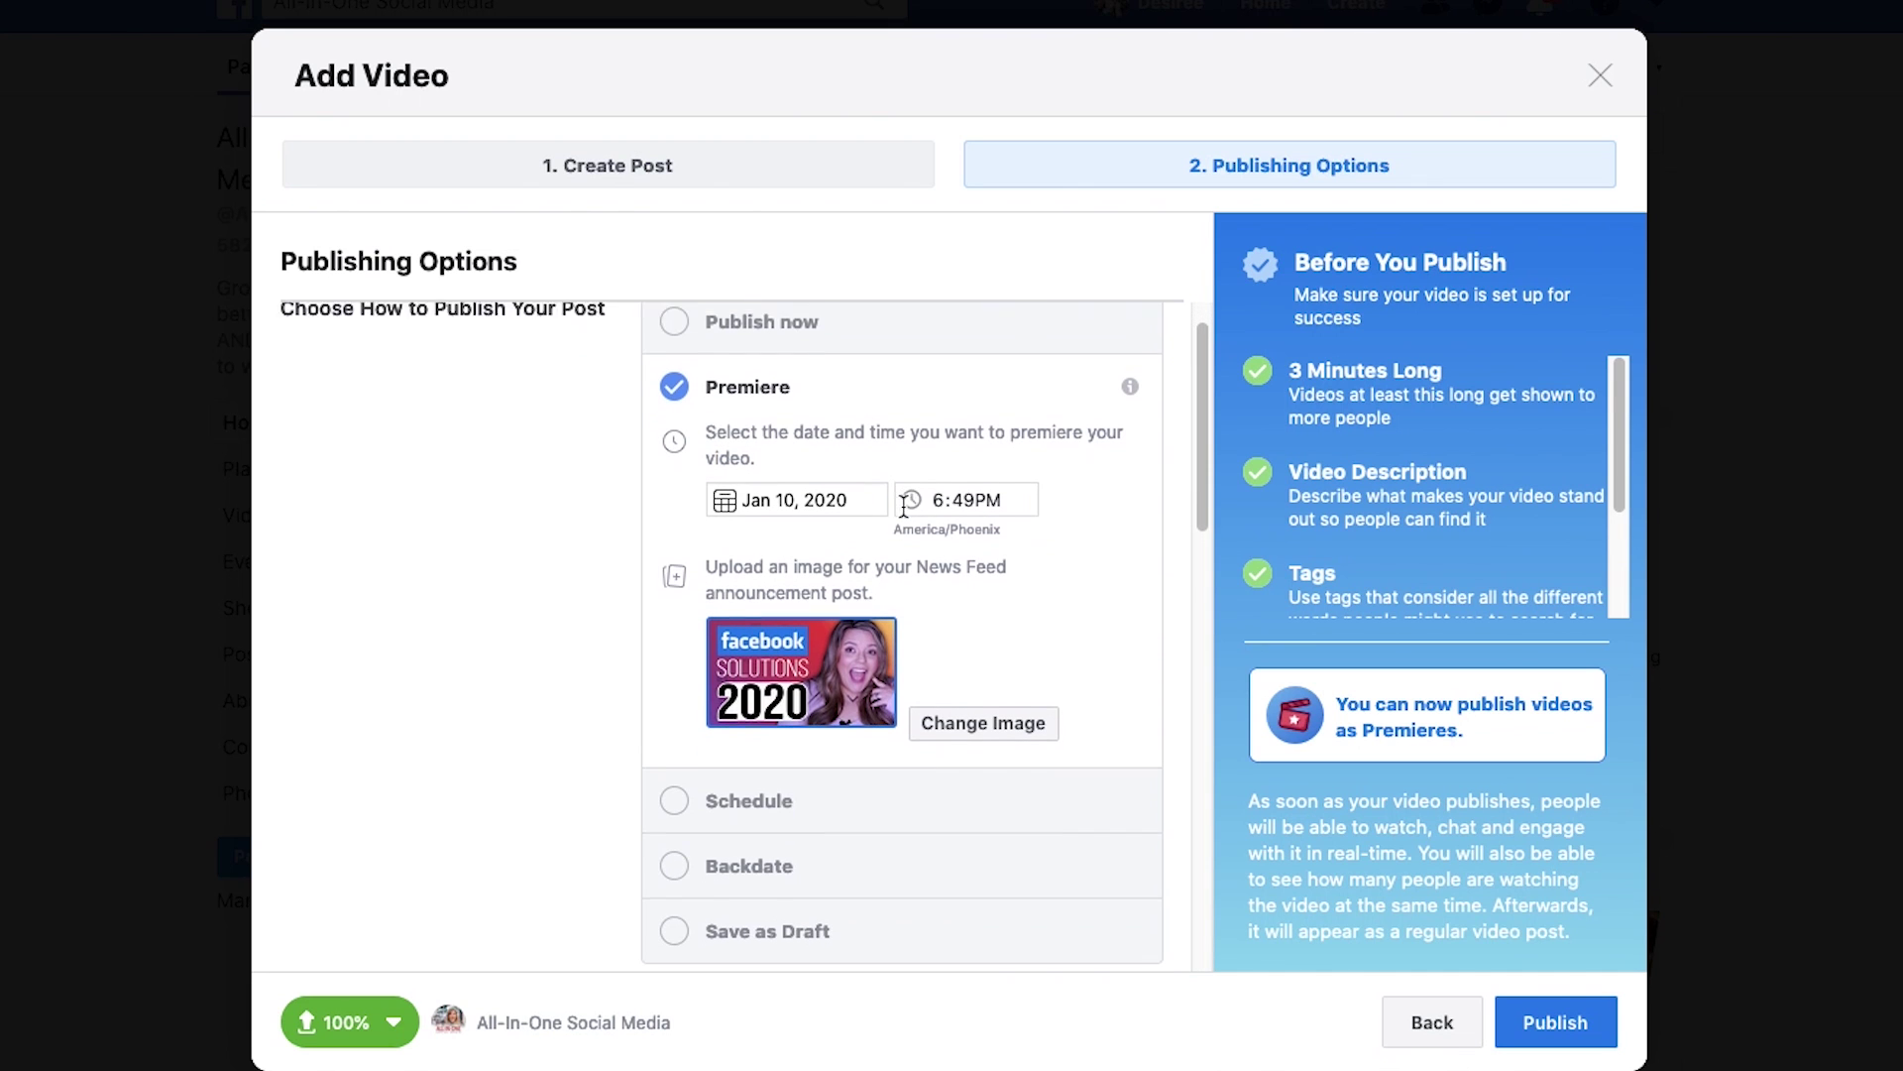
scroll(904, 507, "down", 1)
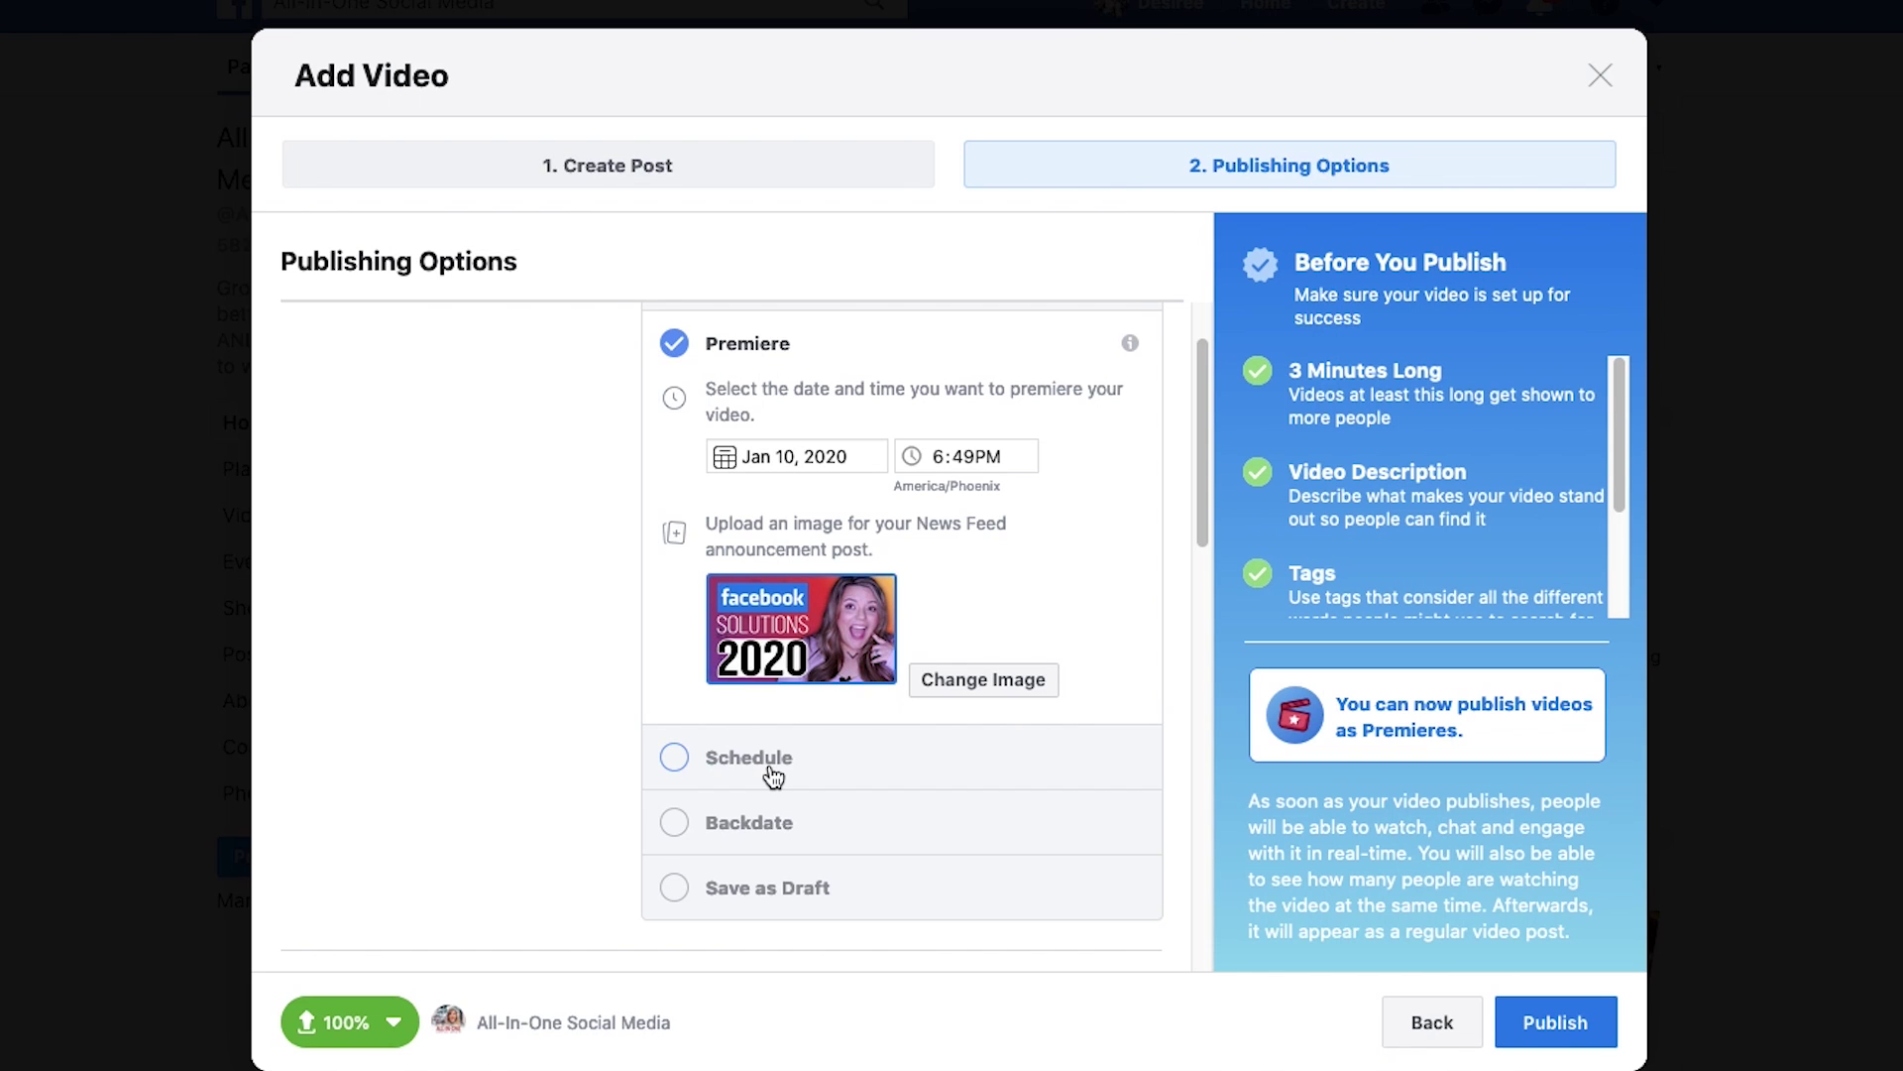
Step: Switch to Schedule and set the publish date to January 13, 2020
left_click(772, 769)
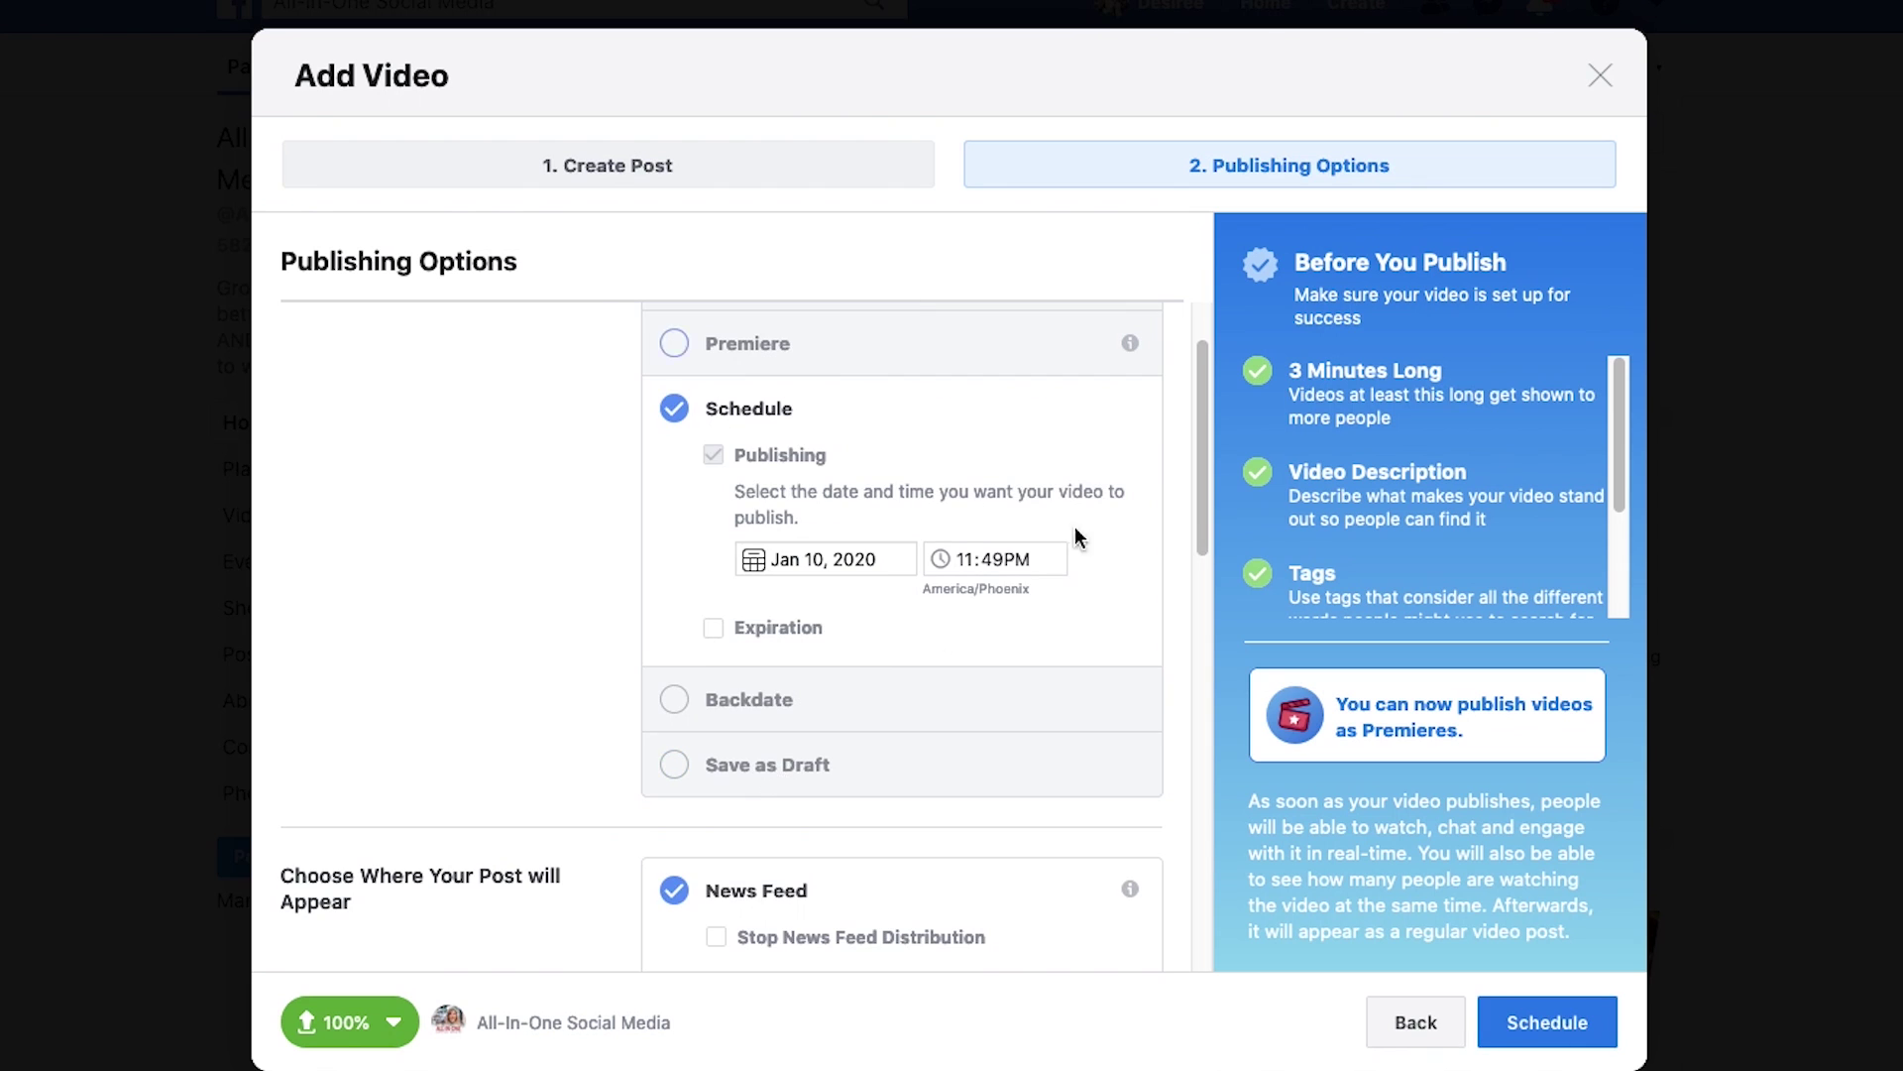
left_click(808, 561)
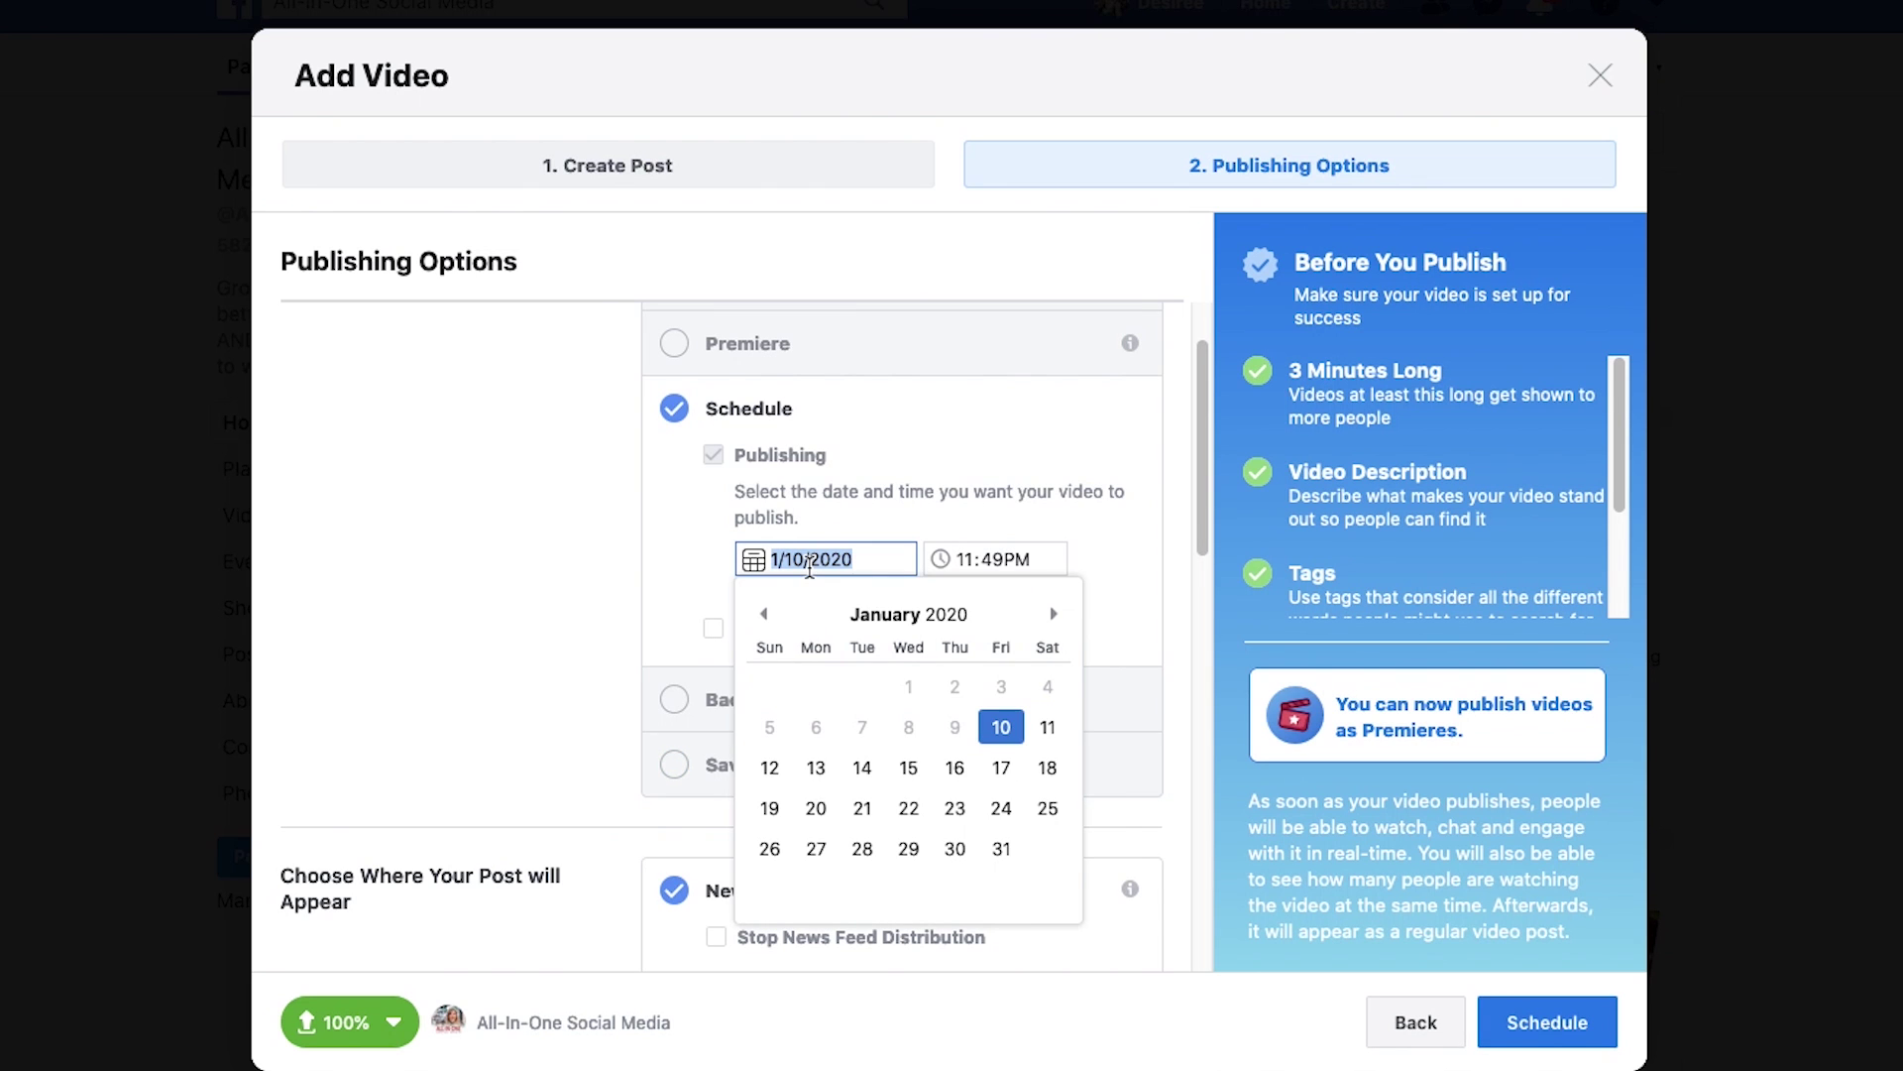
left_click(816, 768)
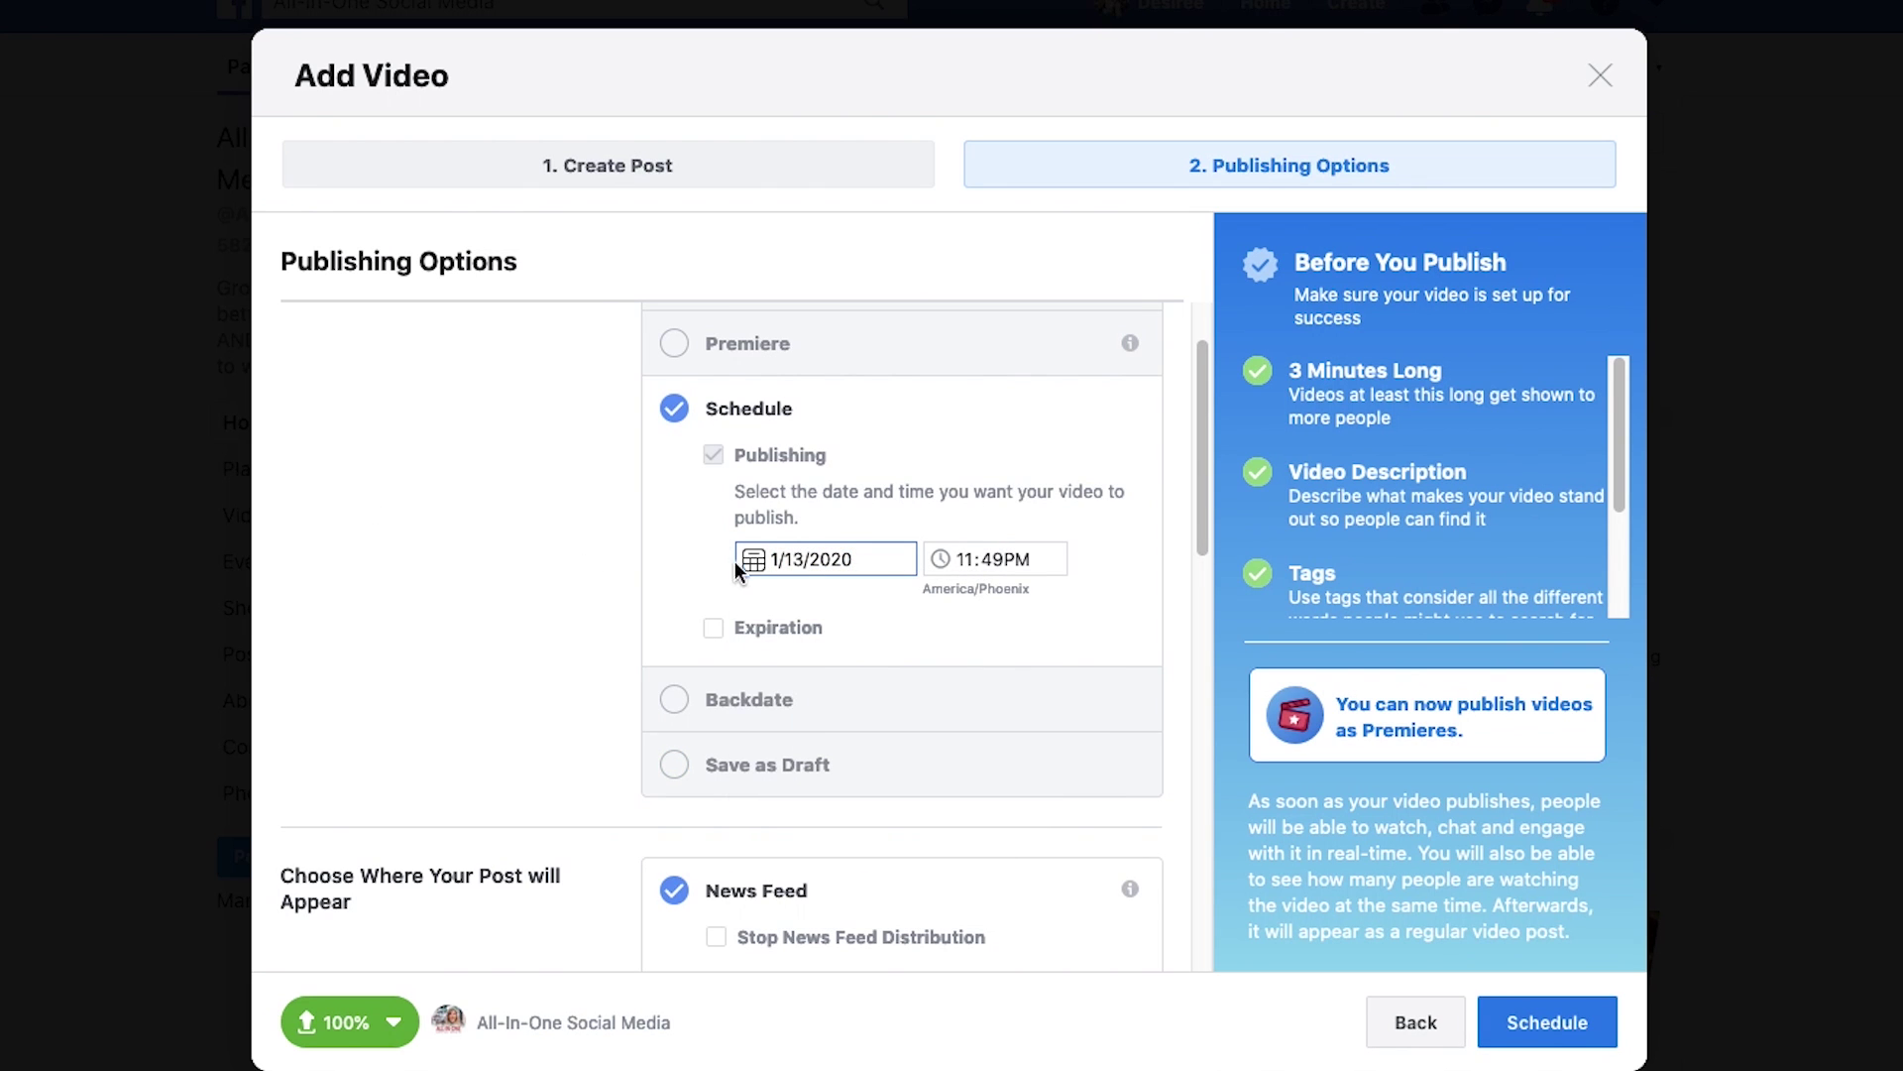
left_click(790, 570)
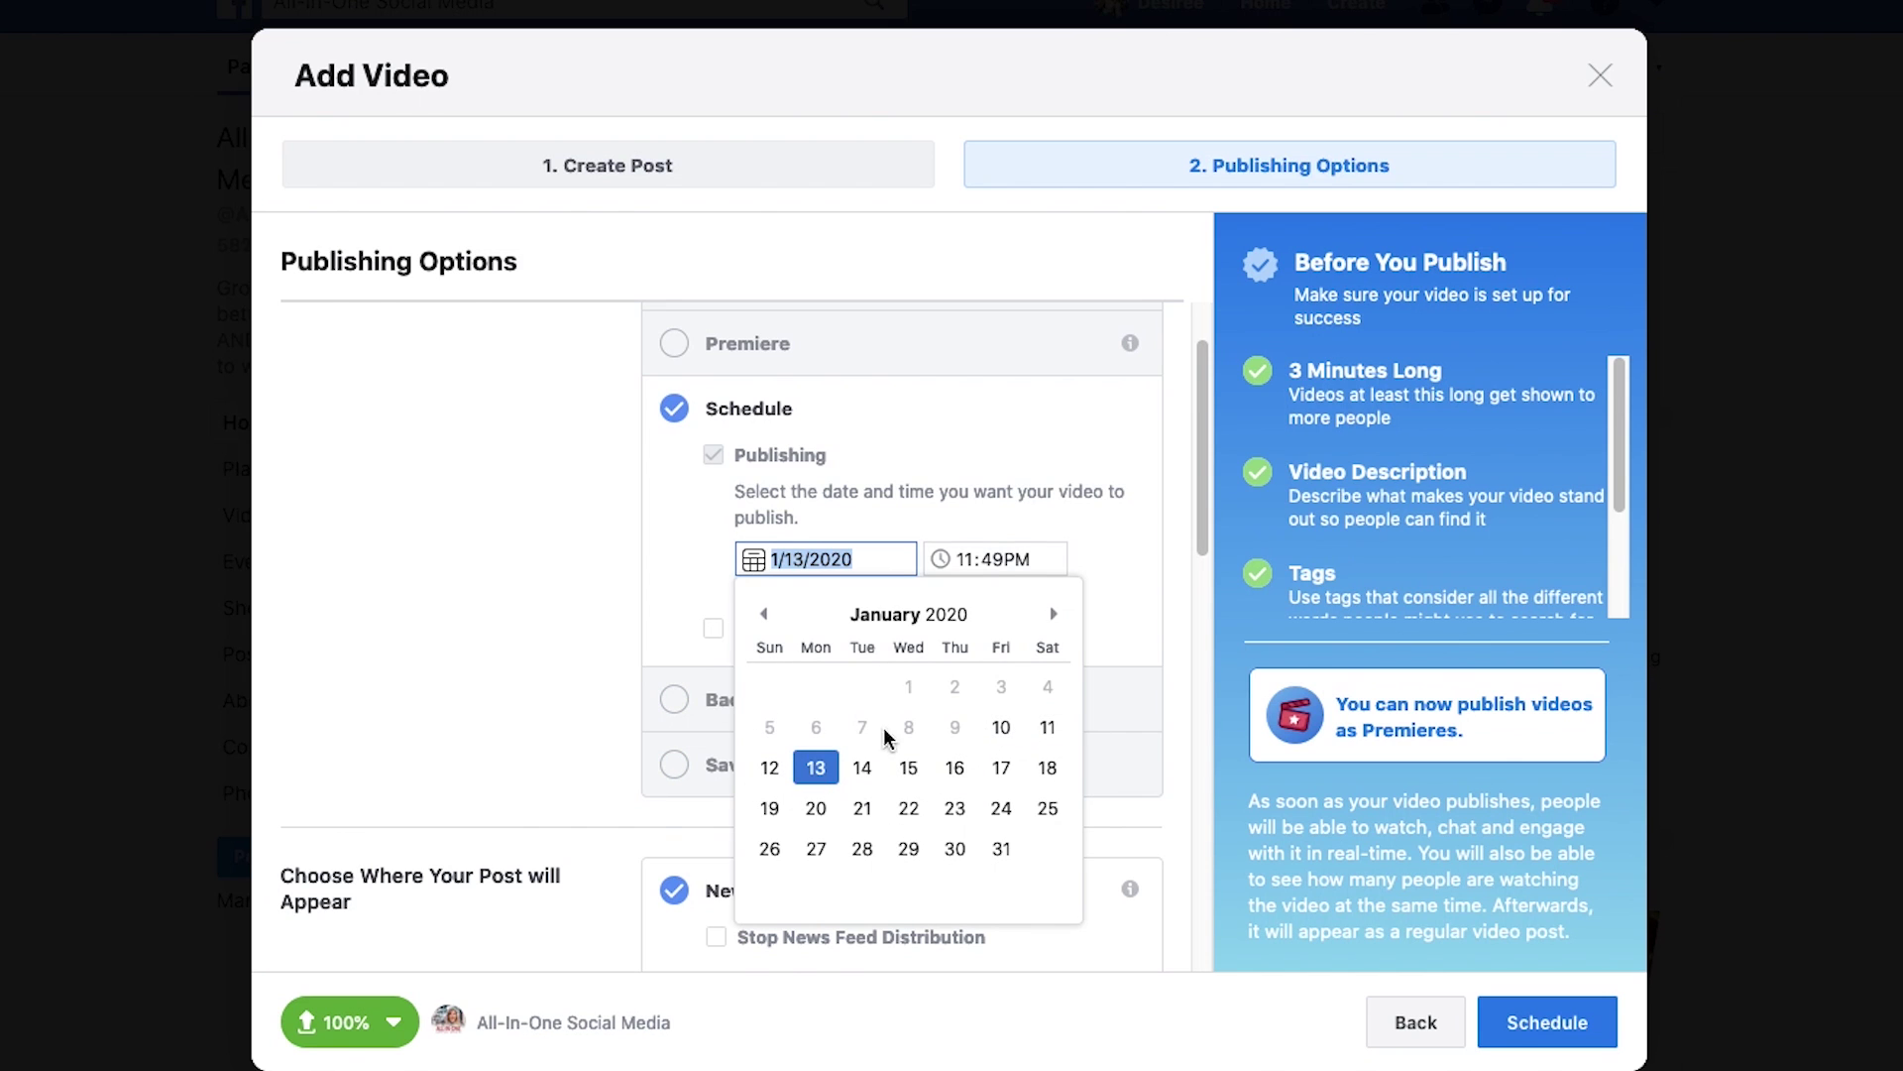
left_click(816, 768)
Step: Set the publish time to 8:00AM in the America/Phoenix time zone
left_click(961, 560)
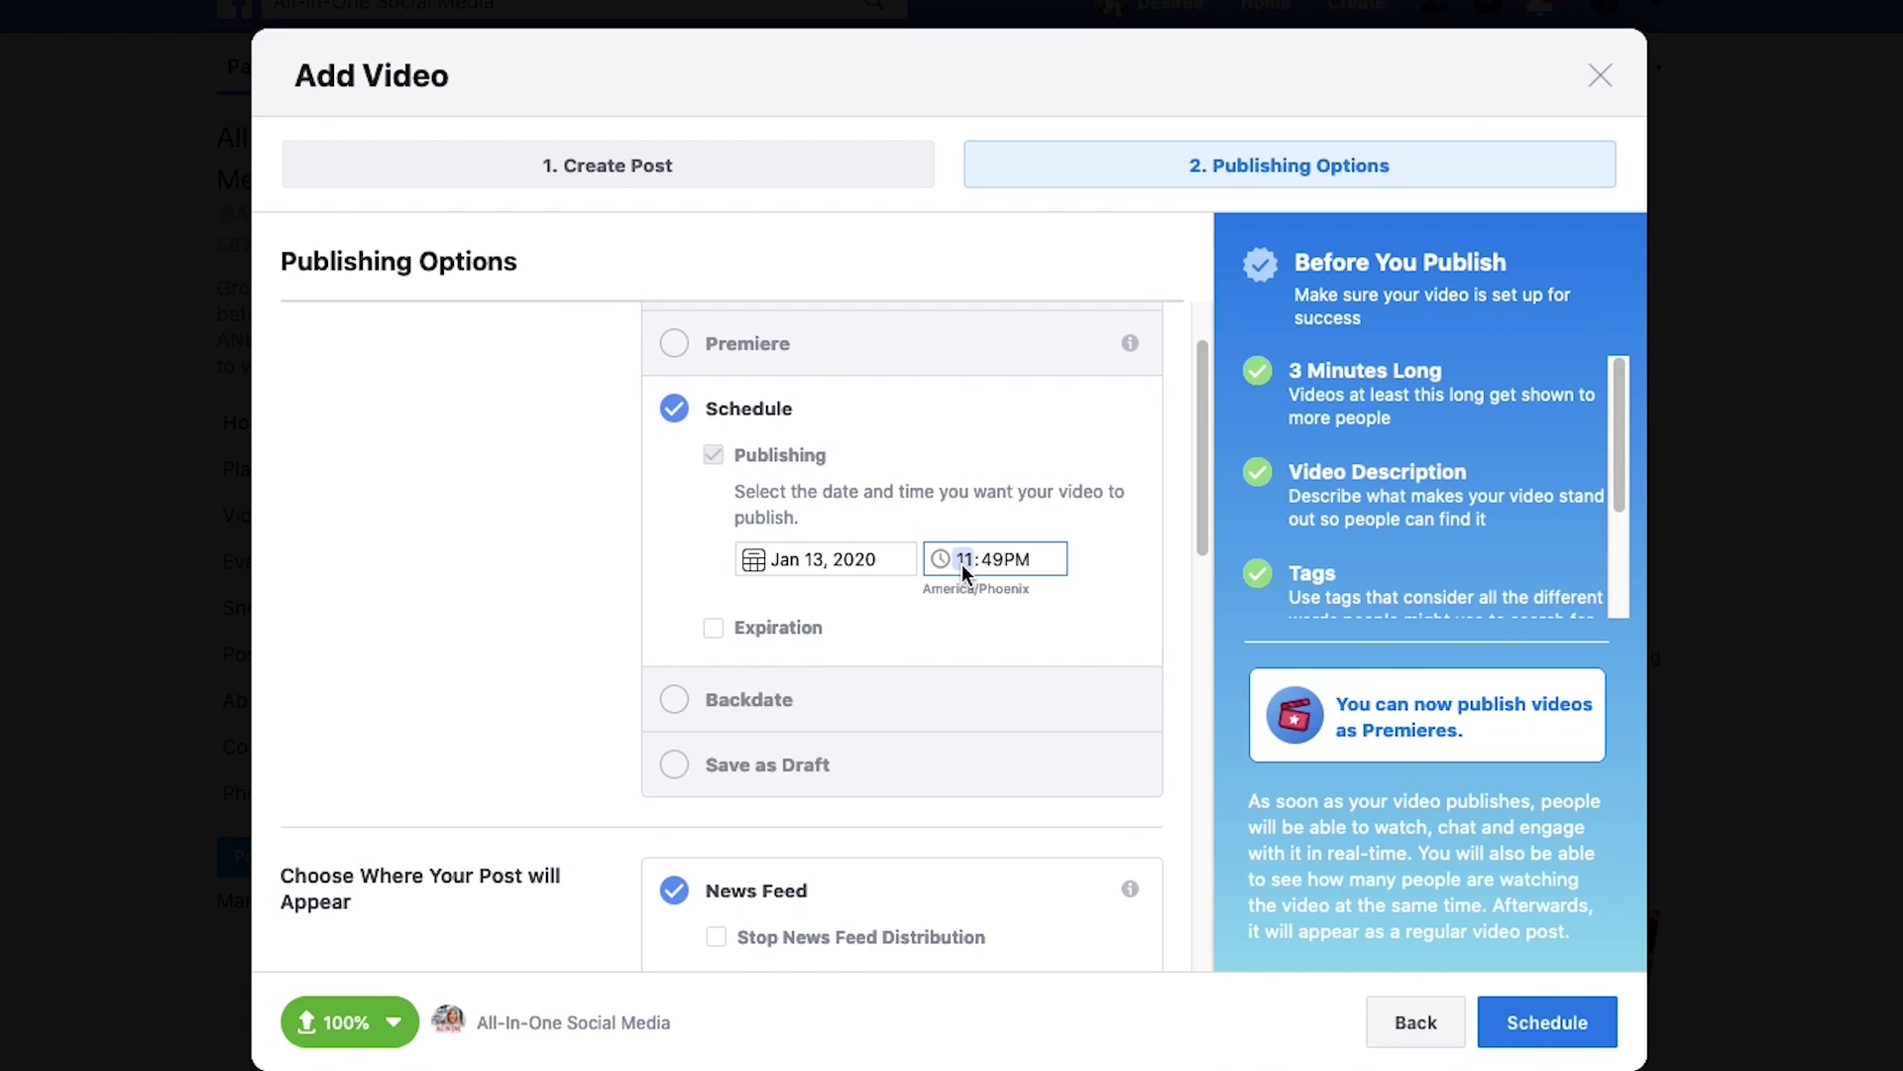
type("10")
type("0")
key("Tab")
left_click_drag(955, 581, 1036, 591)
left_click(1042, 591)
left_click_drag(927, 590, 1030, 587)
left_click(1031, 626)
Step: Create the playlist 'Content Marketing Strategies for 2020' and add the video to it as its only playlist
scroll(691, 710, "down", 8)
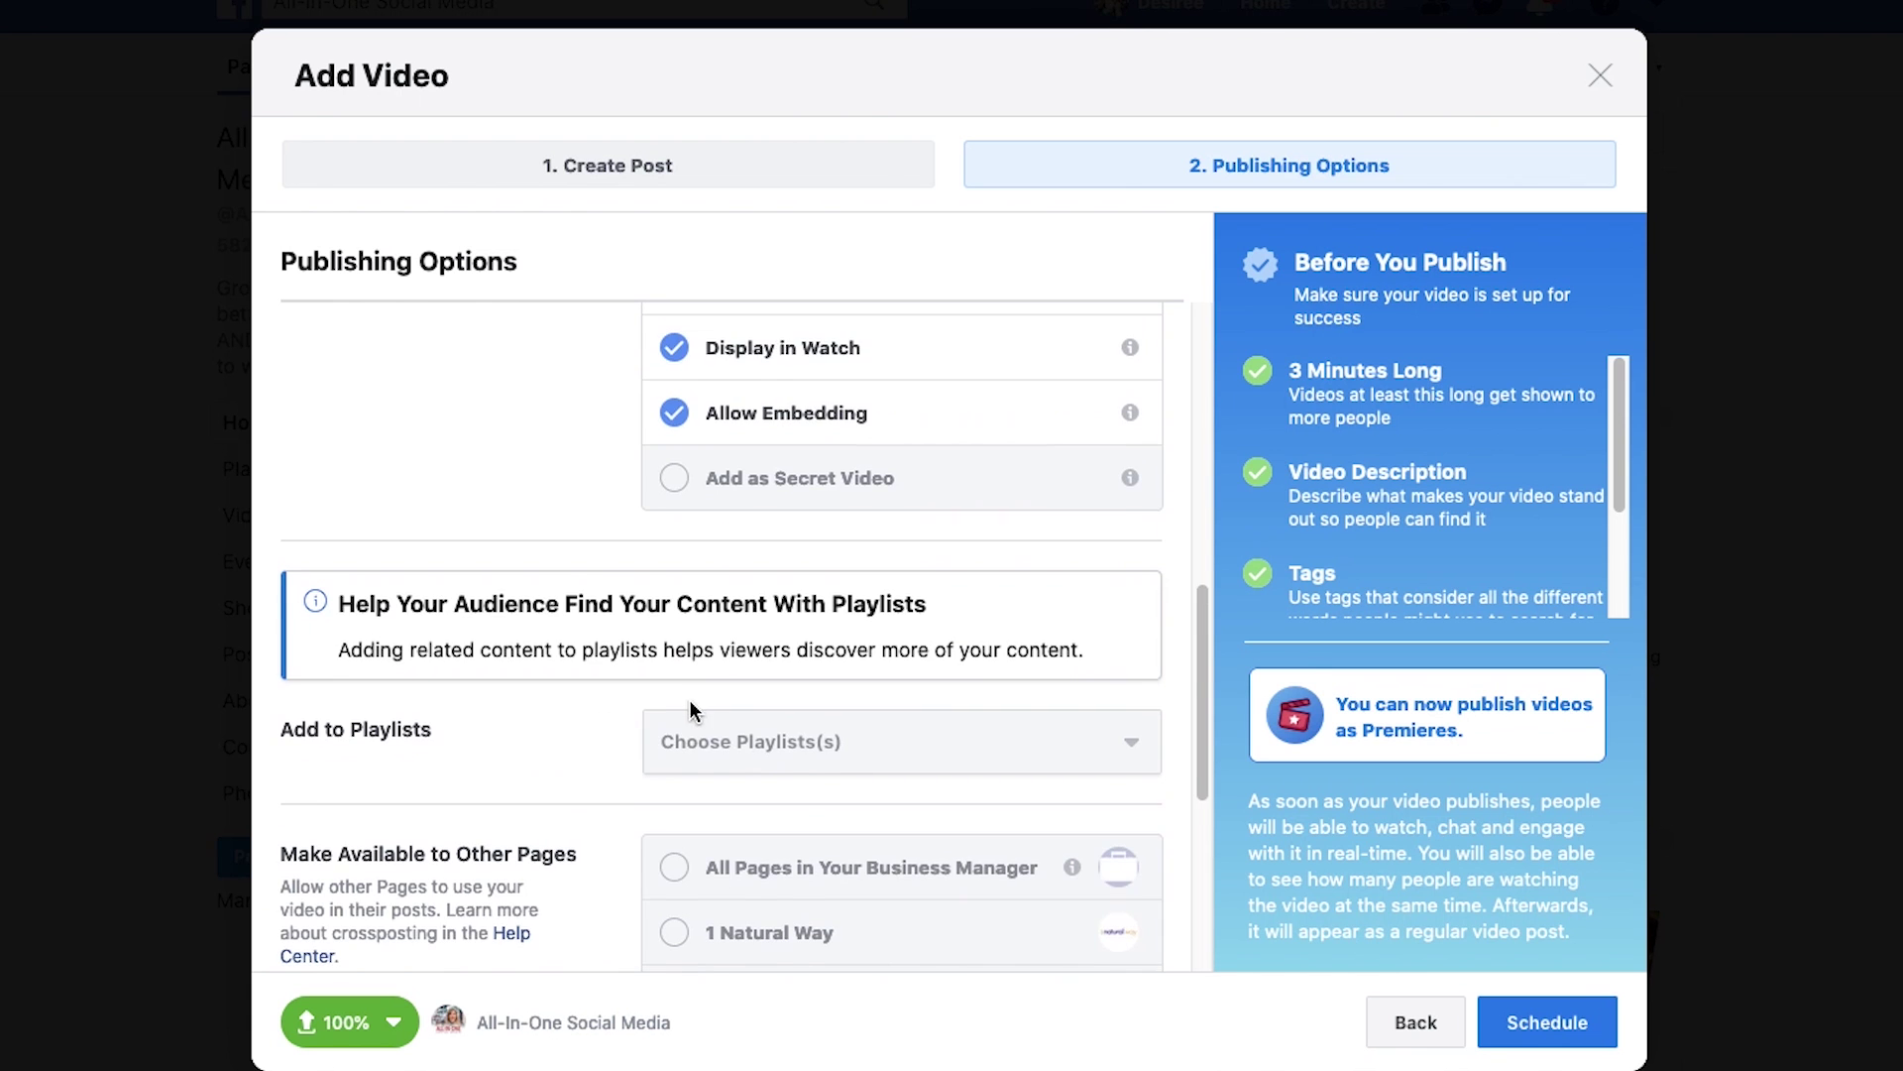
scroll(691, 710, "down", 3)
left_click(896, 487)
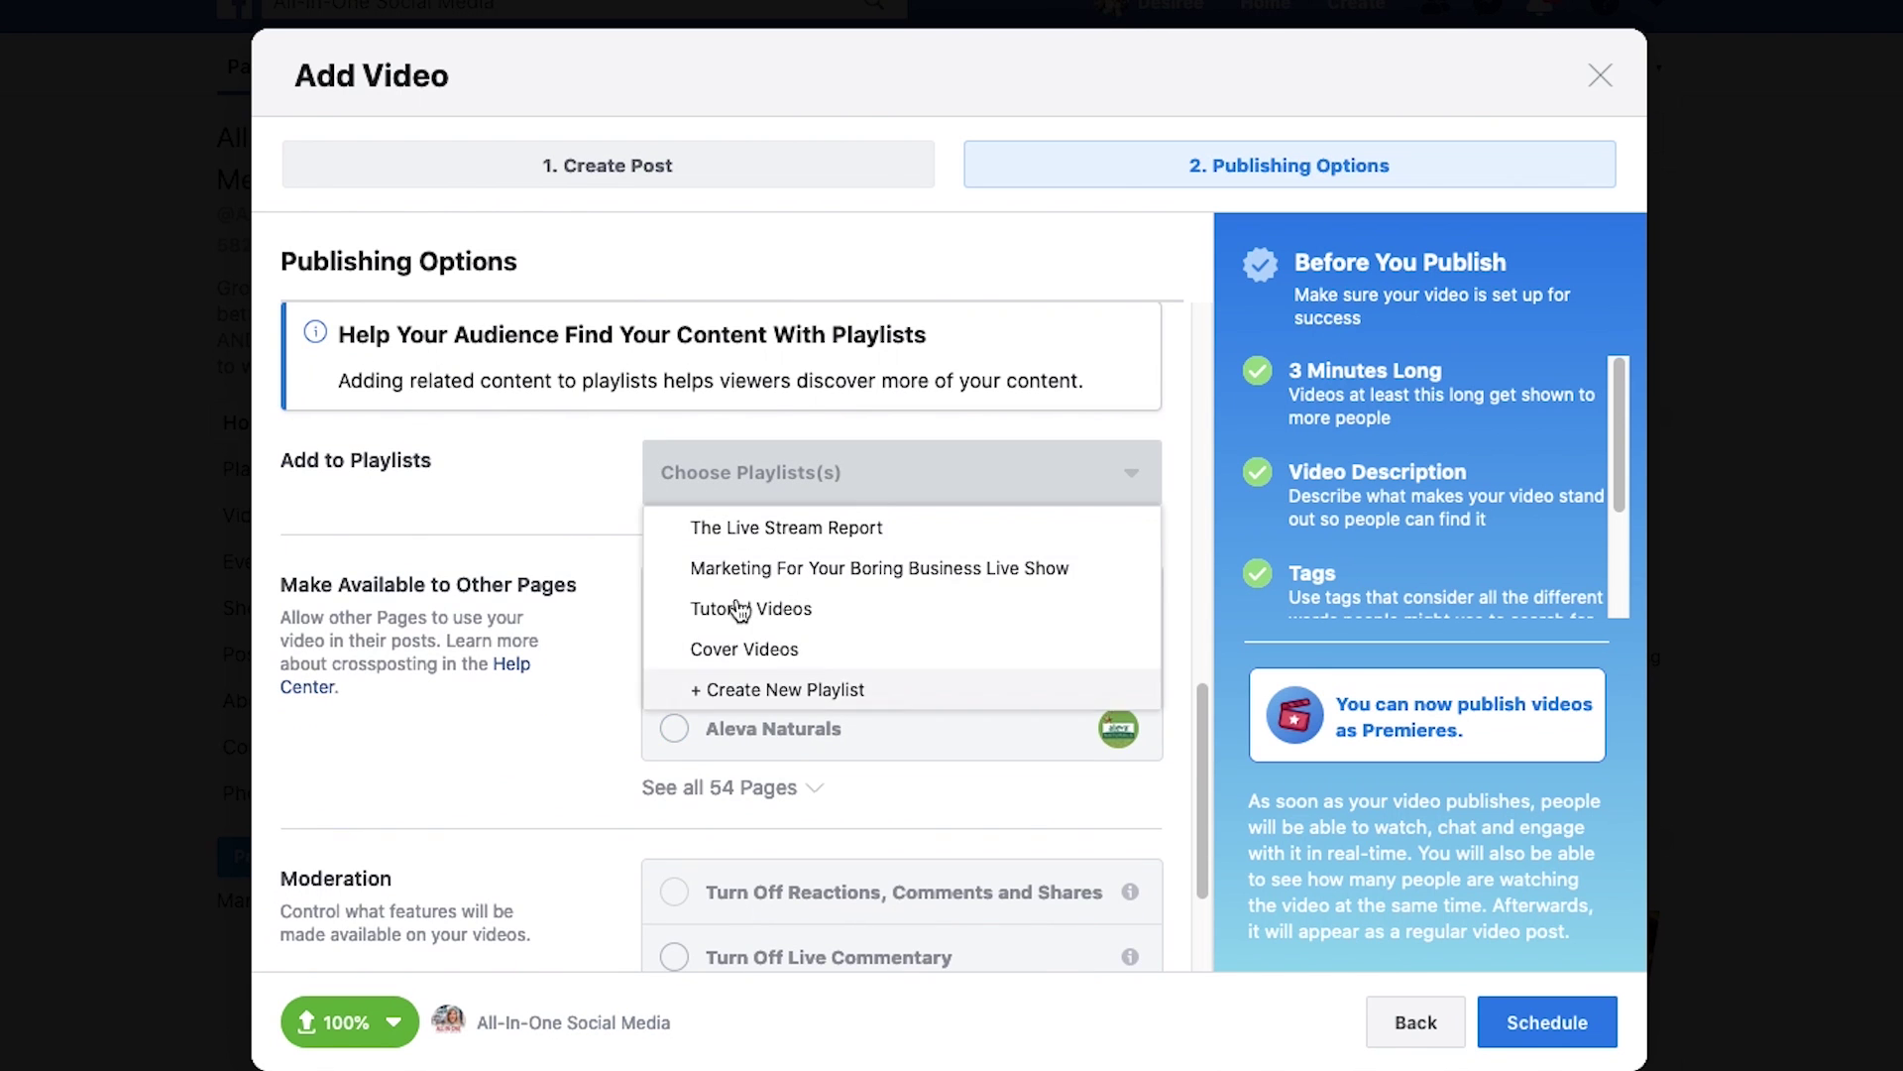
left_click(793, 691)
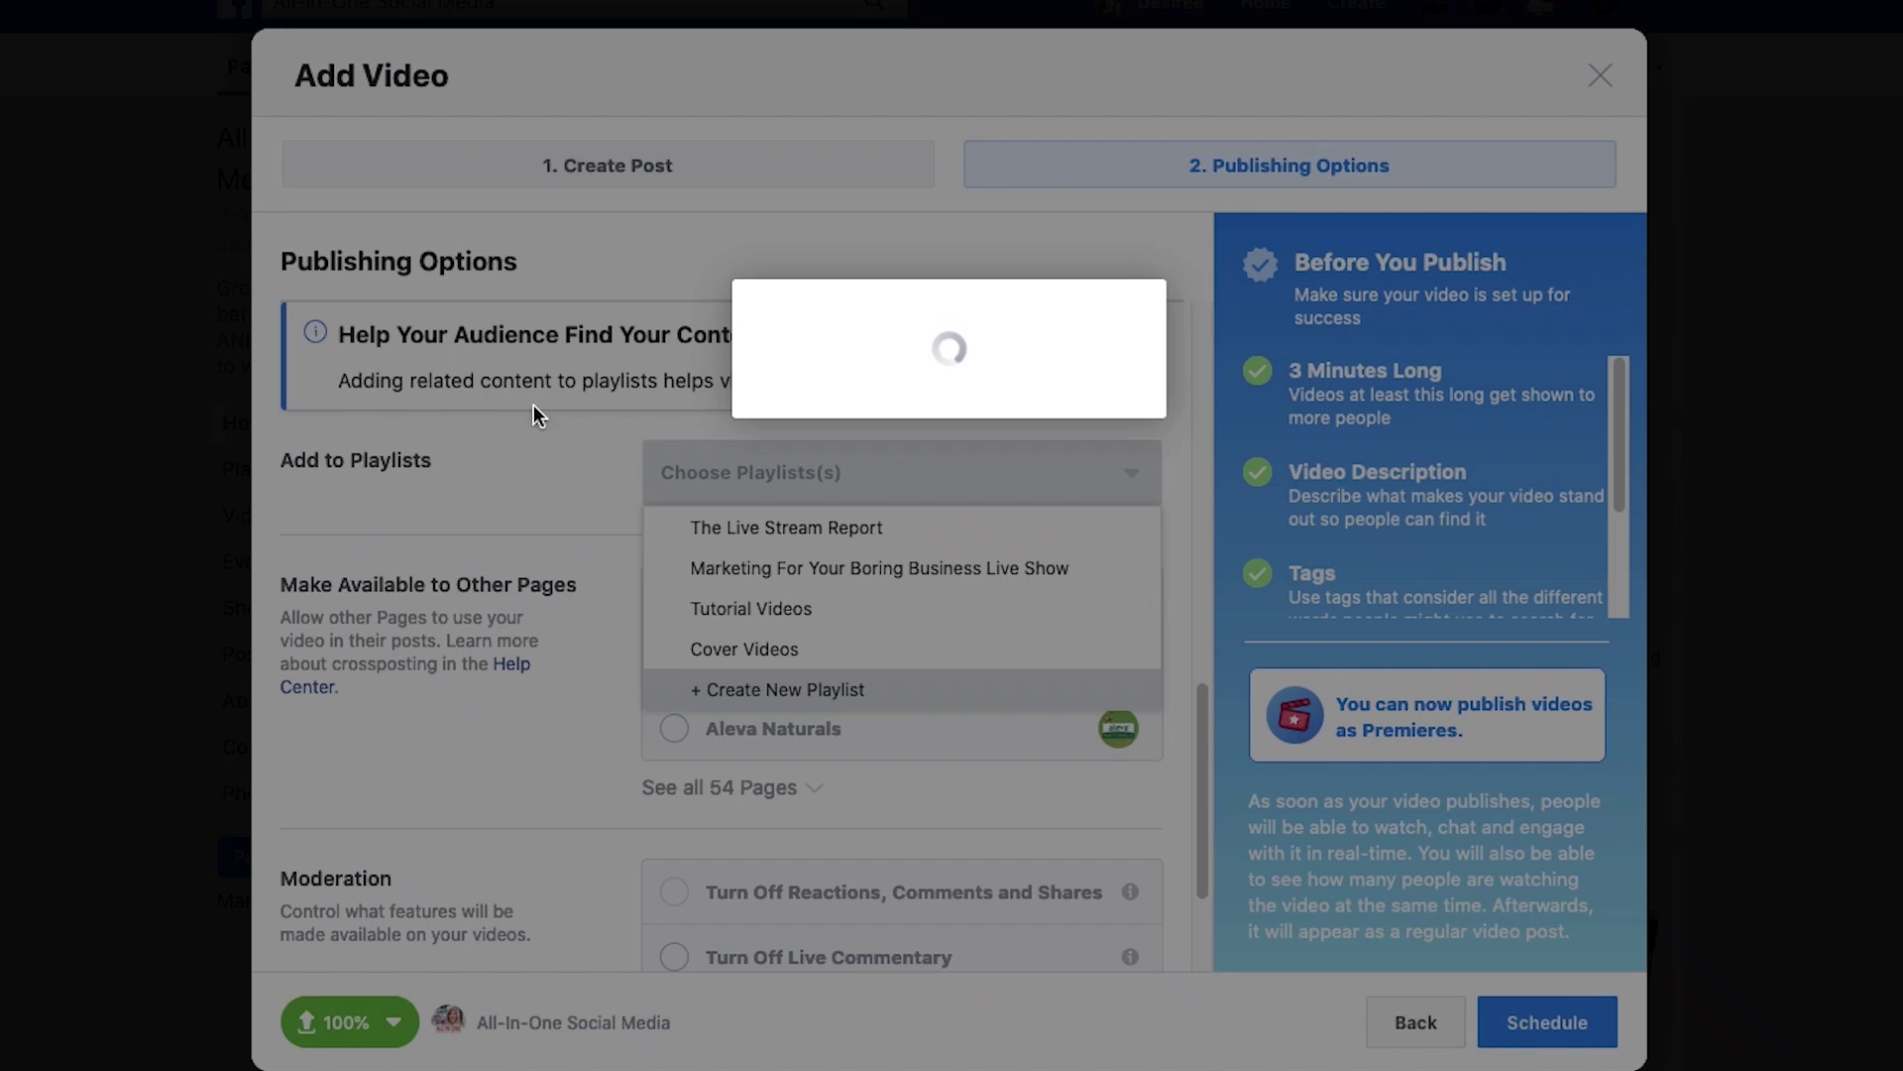
left_click(756, 337)
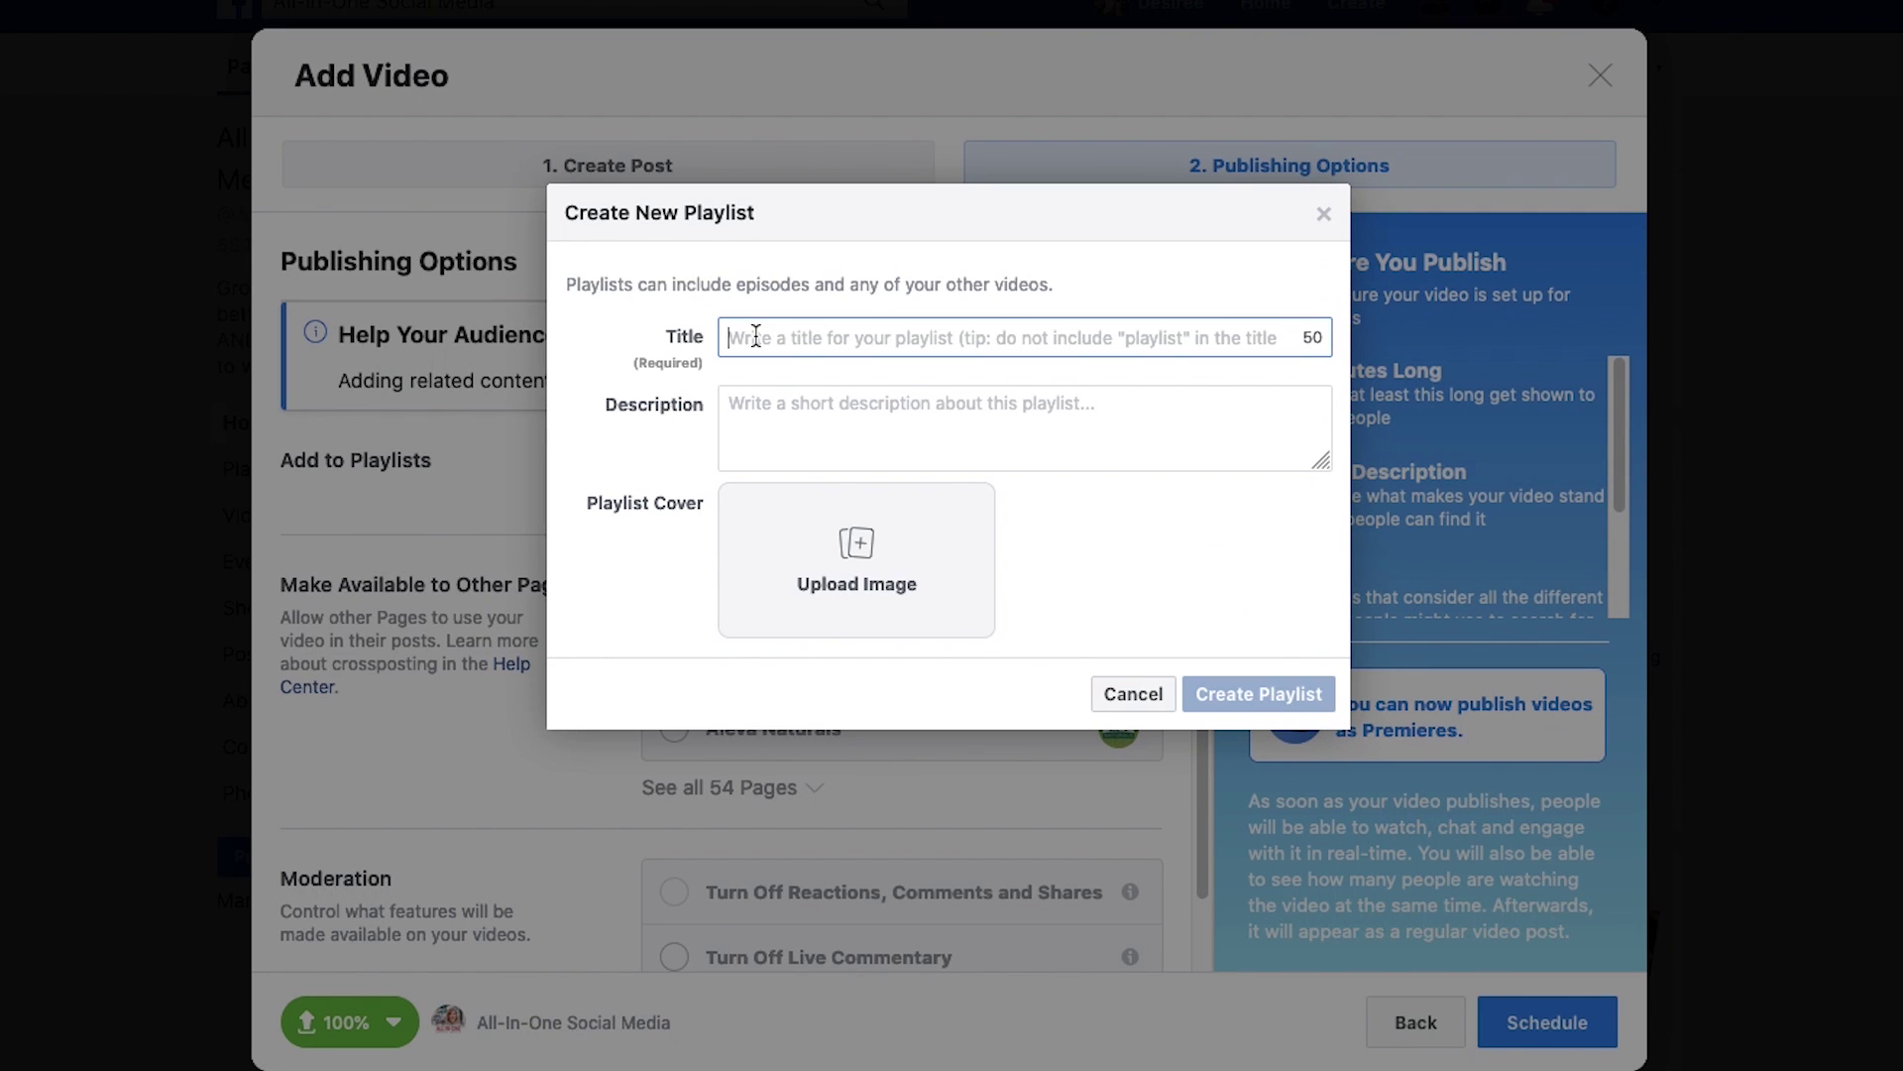
type("Content Market")
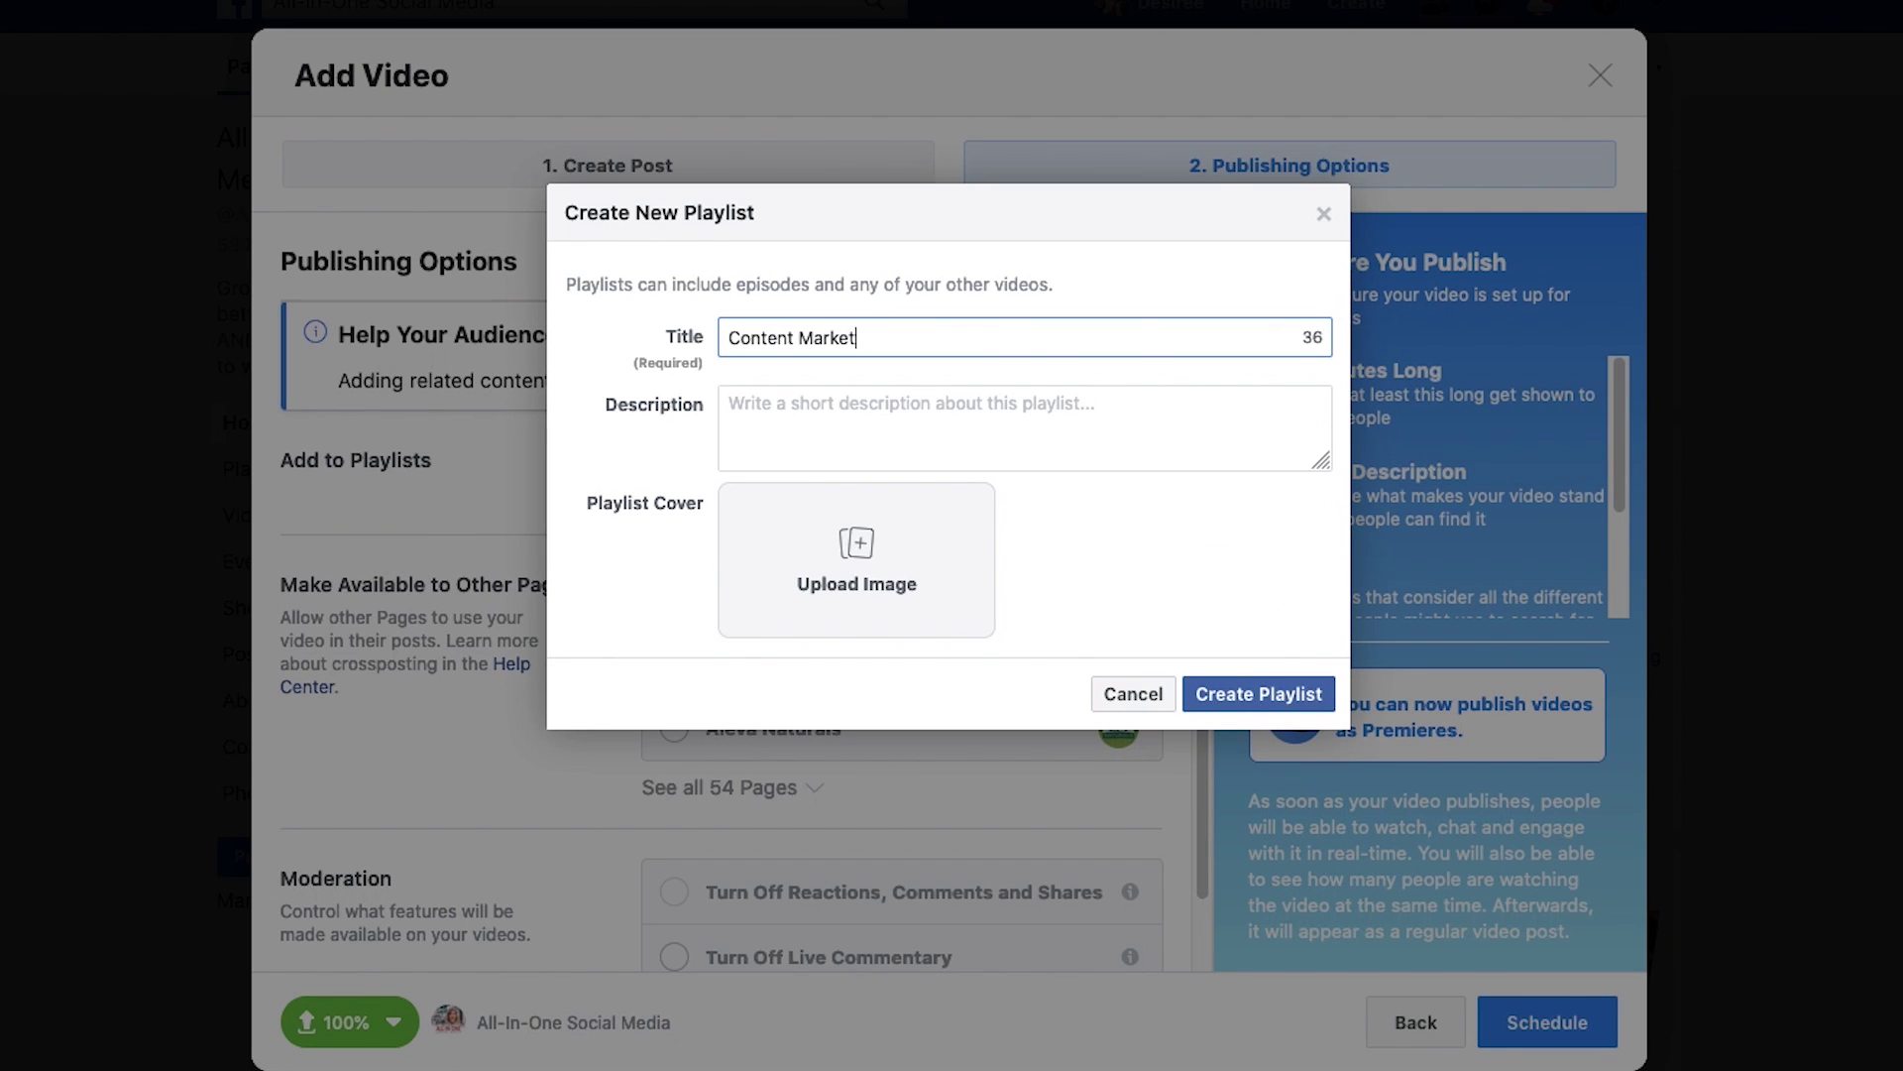
type("ing Strategies for 2020")
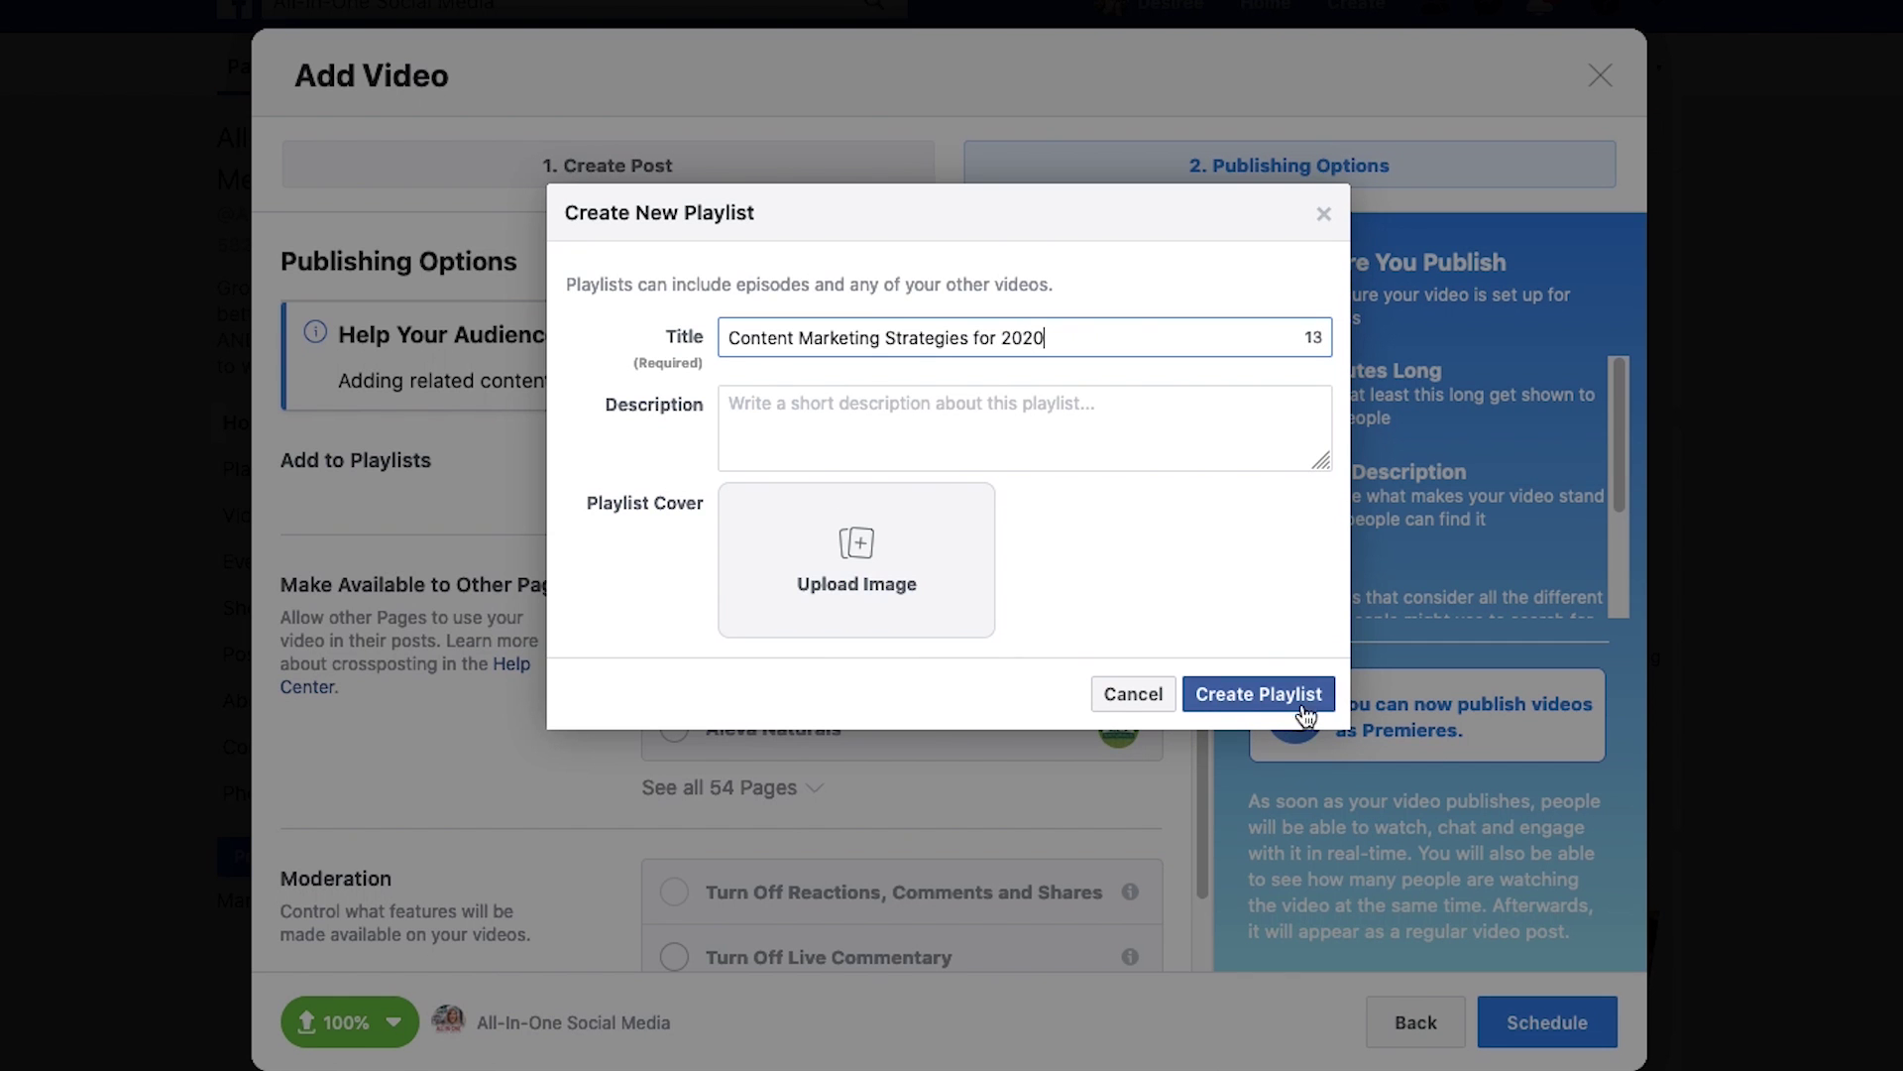
left_click(1299, 697)
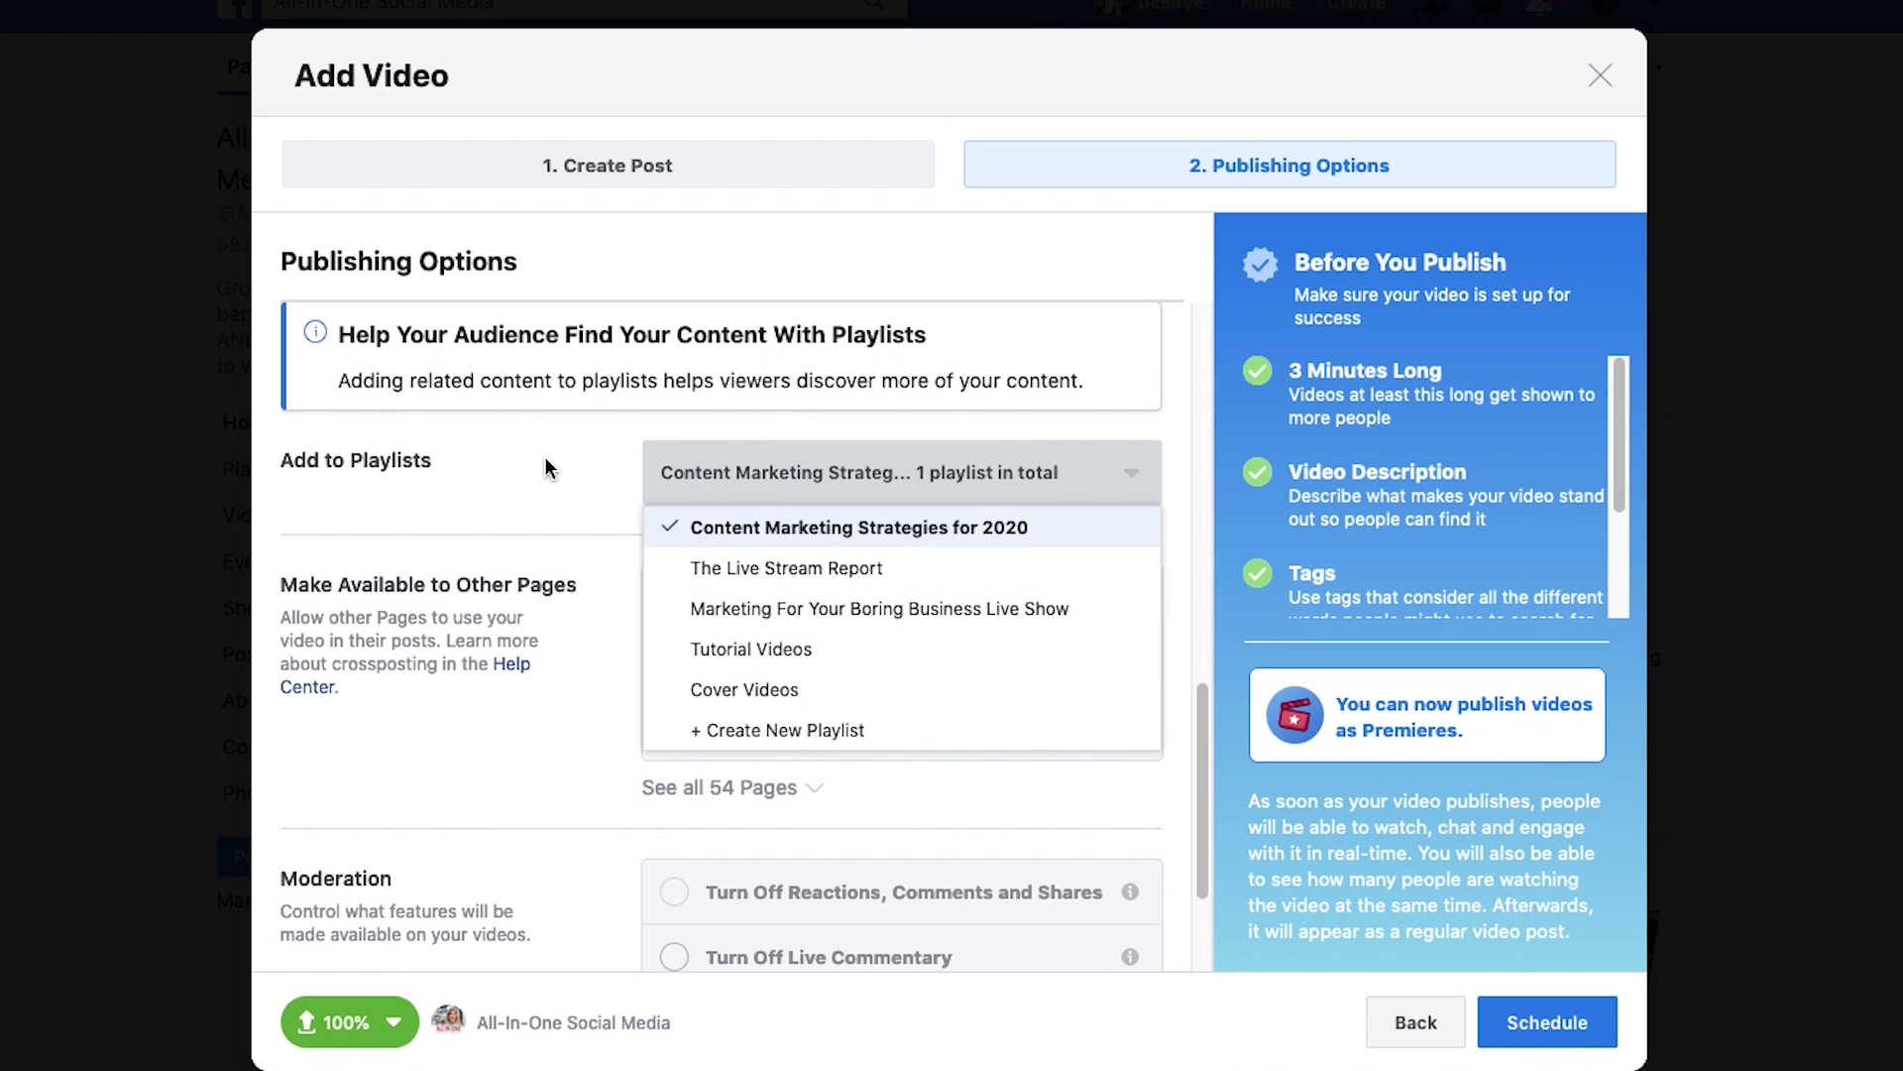
left_click(560, 748)
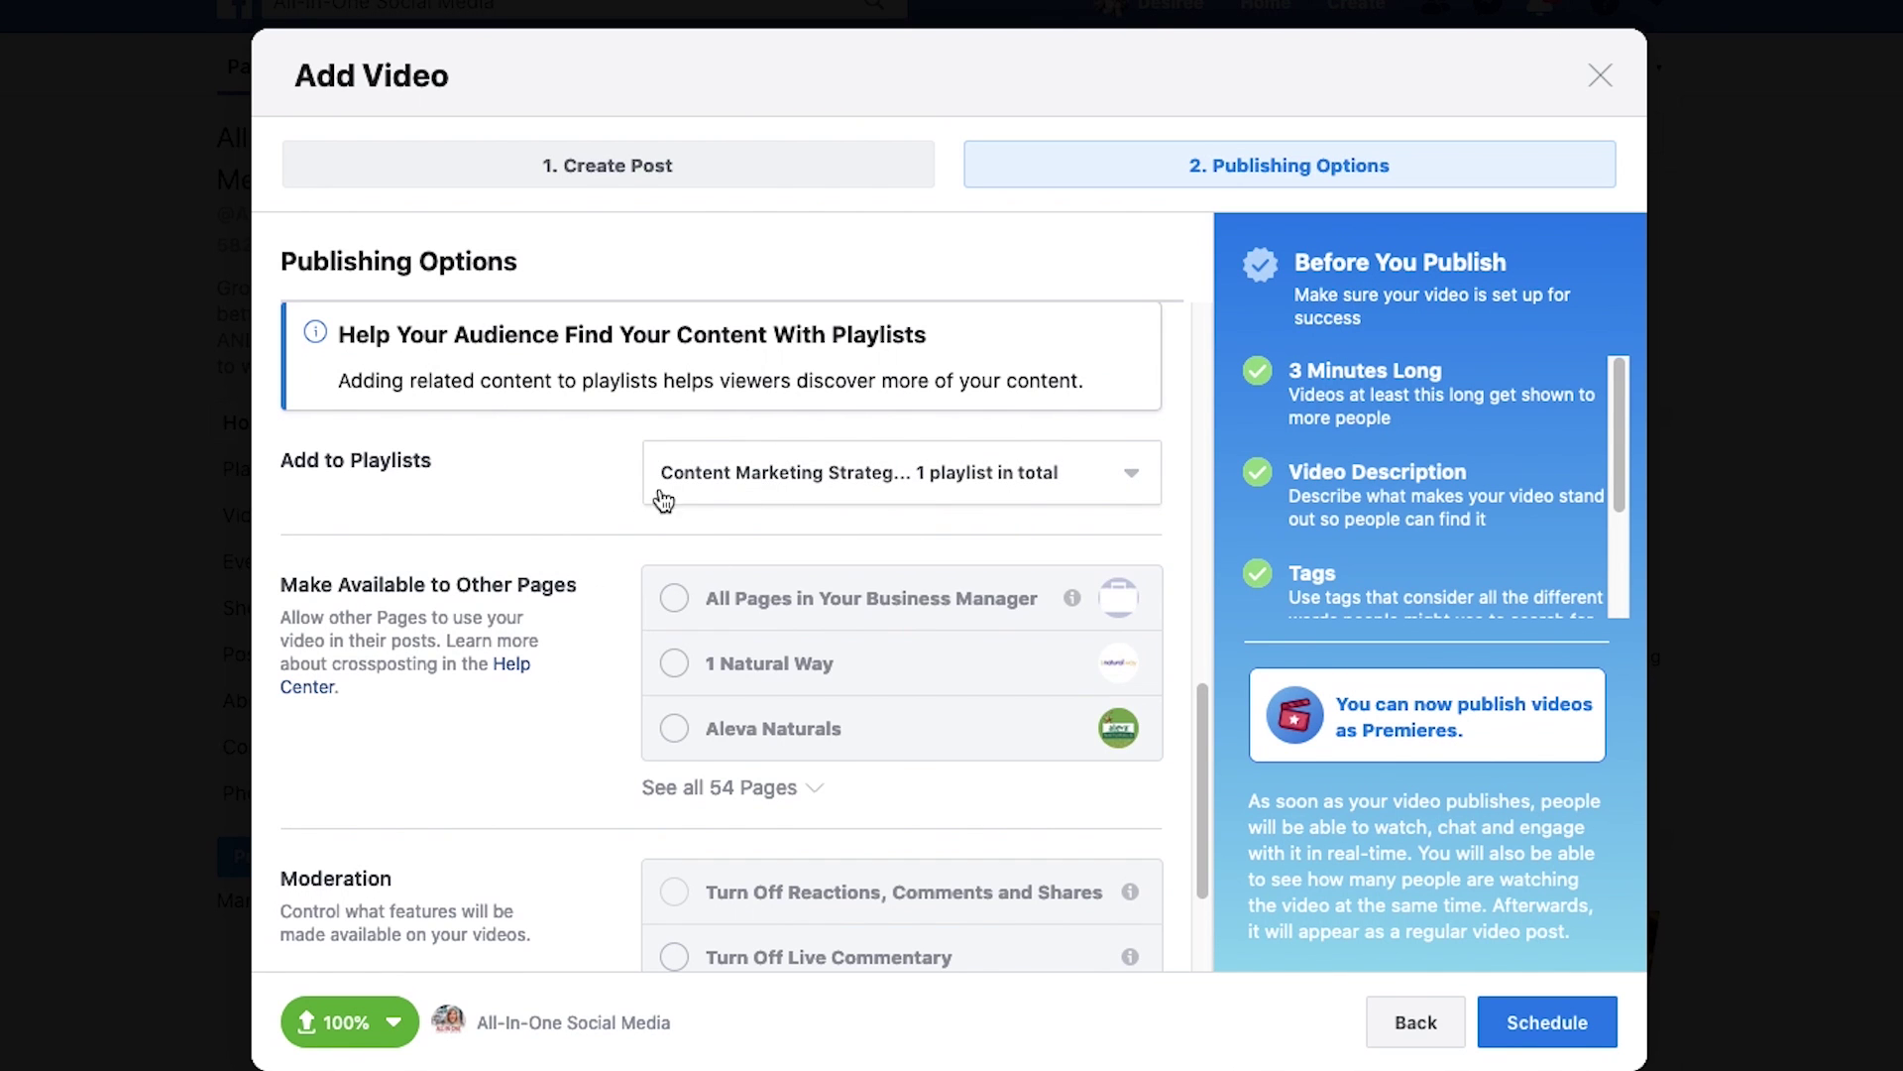
scroll(617, 583, "down", 3)
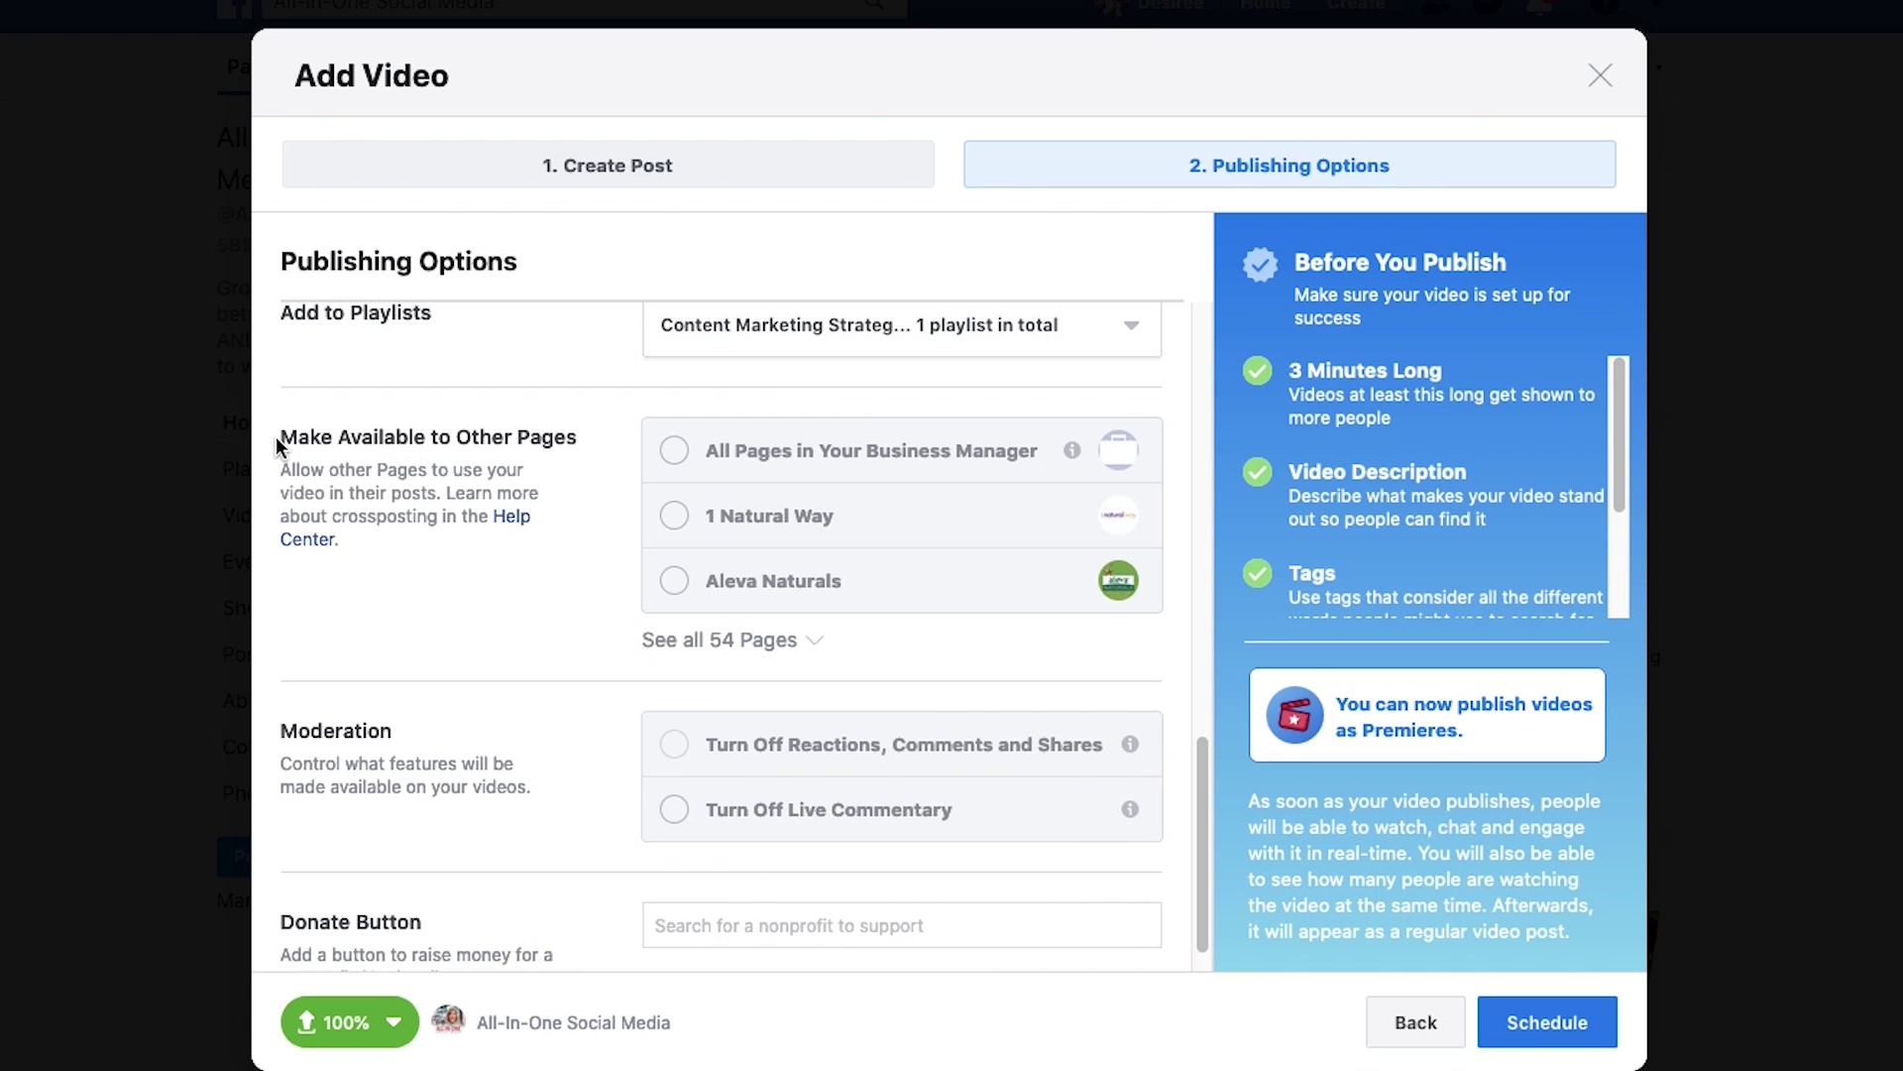
left_click_drag(280, 436, 412, 599)
left_click(413, 598)
scroll(760, 526, "down", 1)
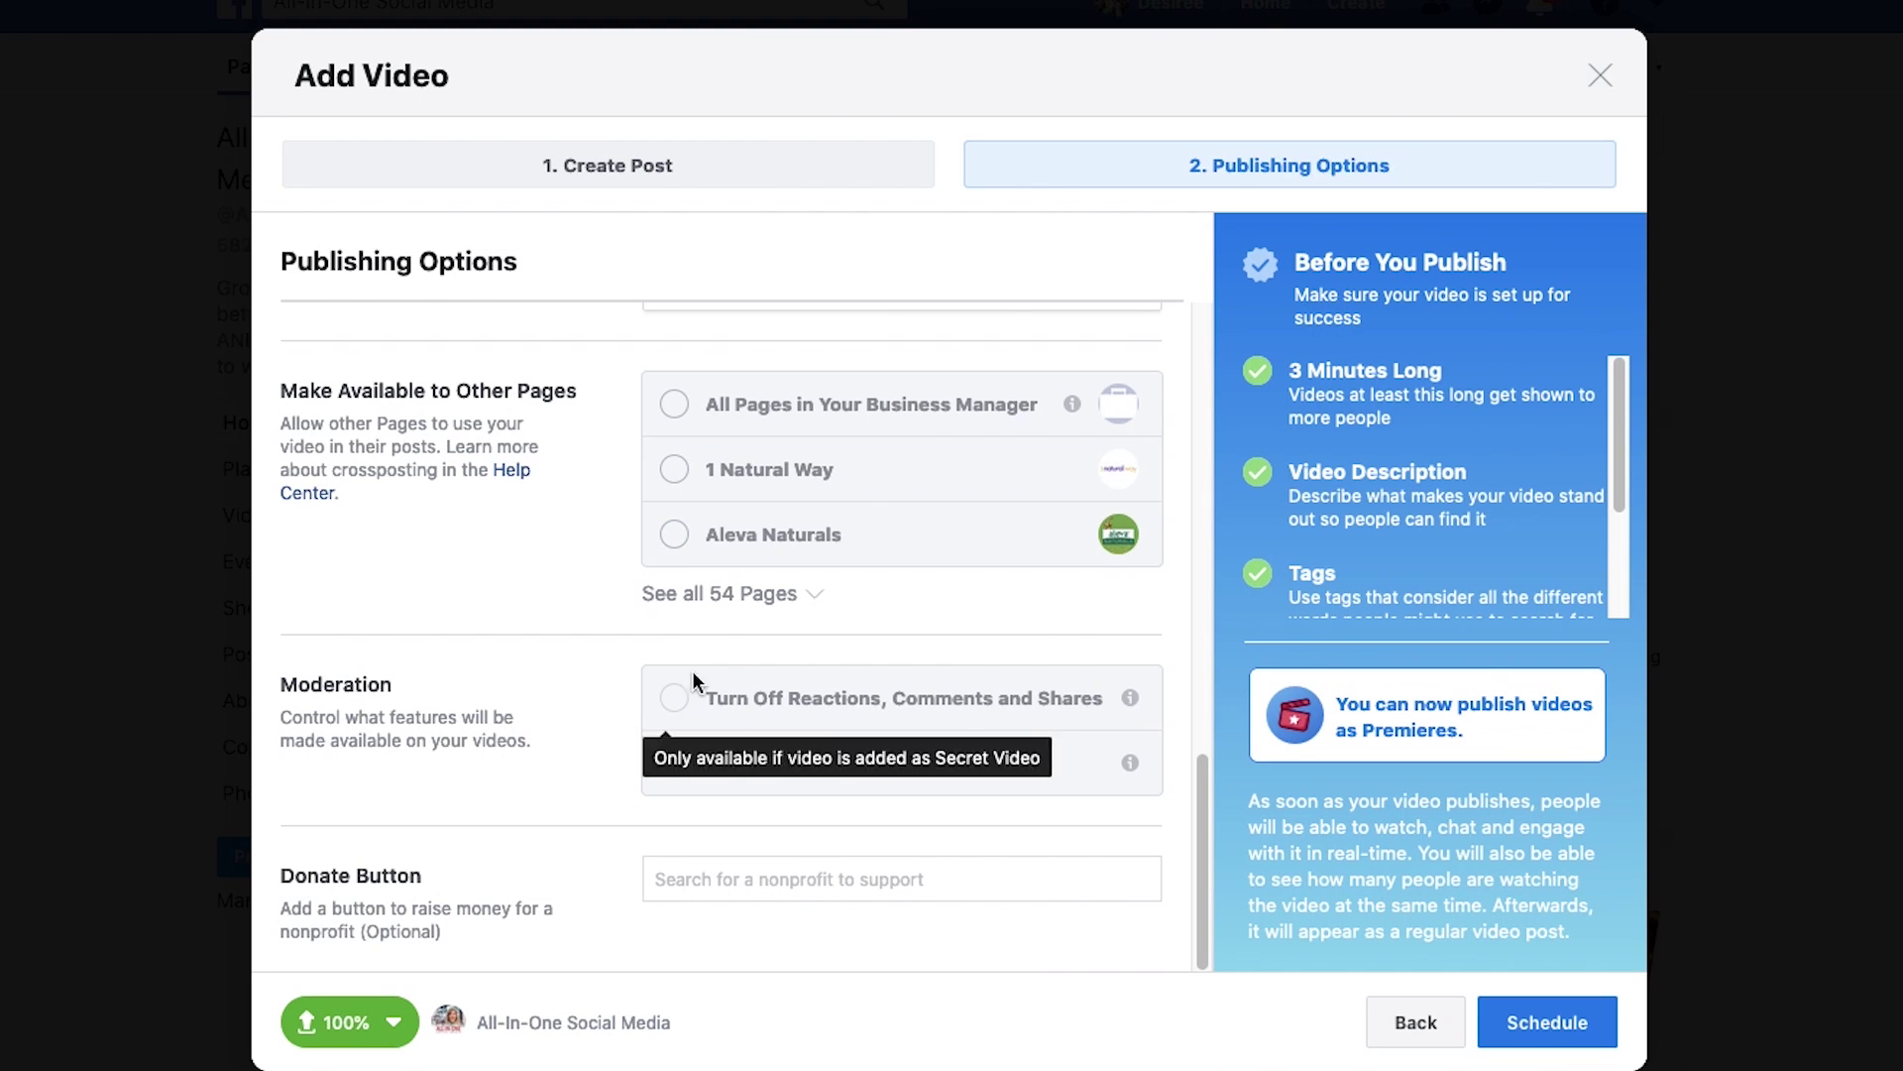
left_click(663, 873)
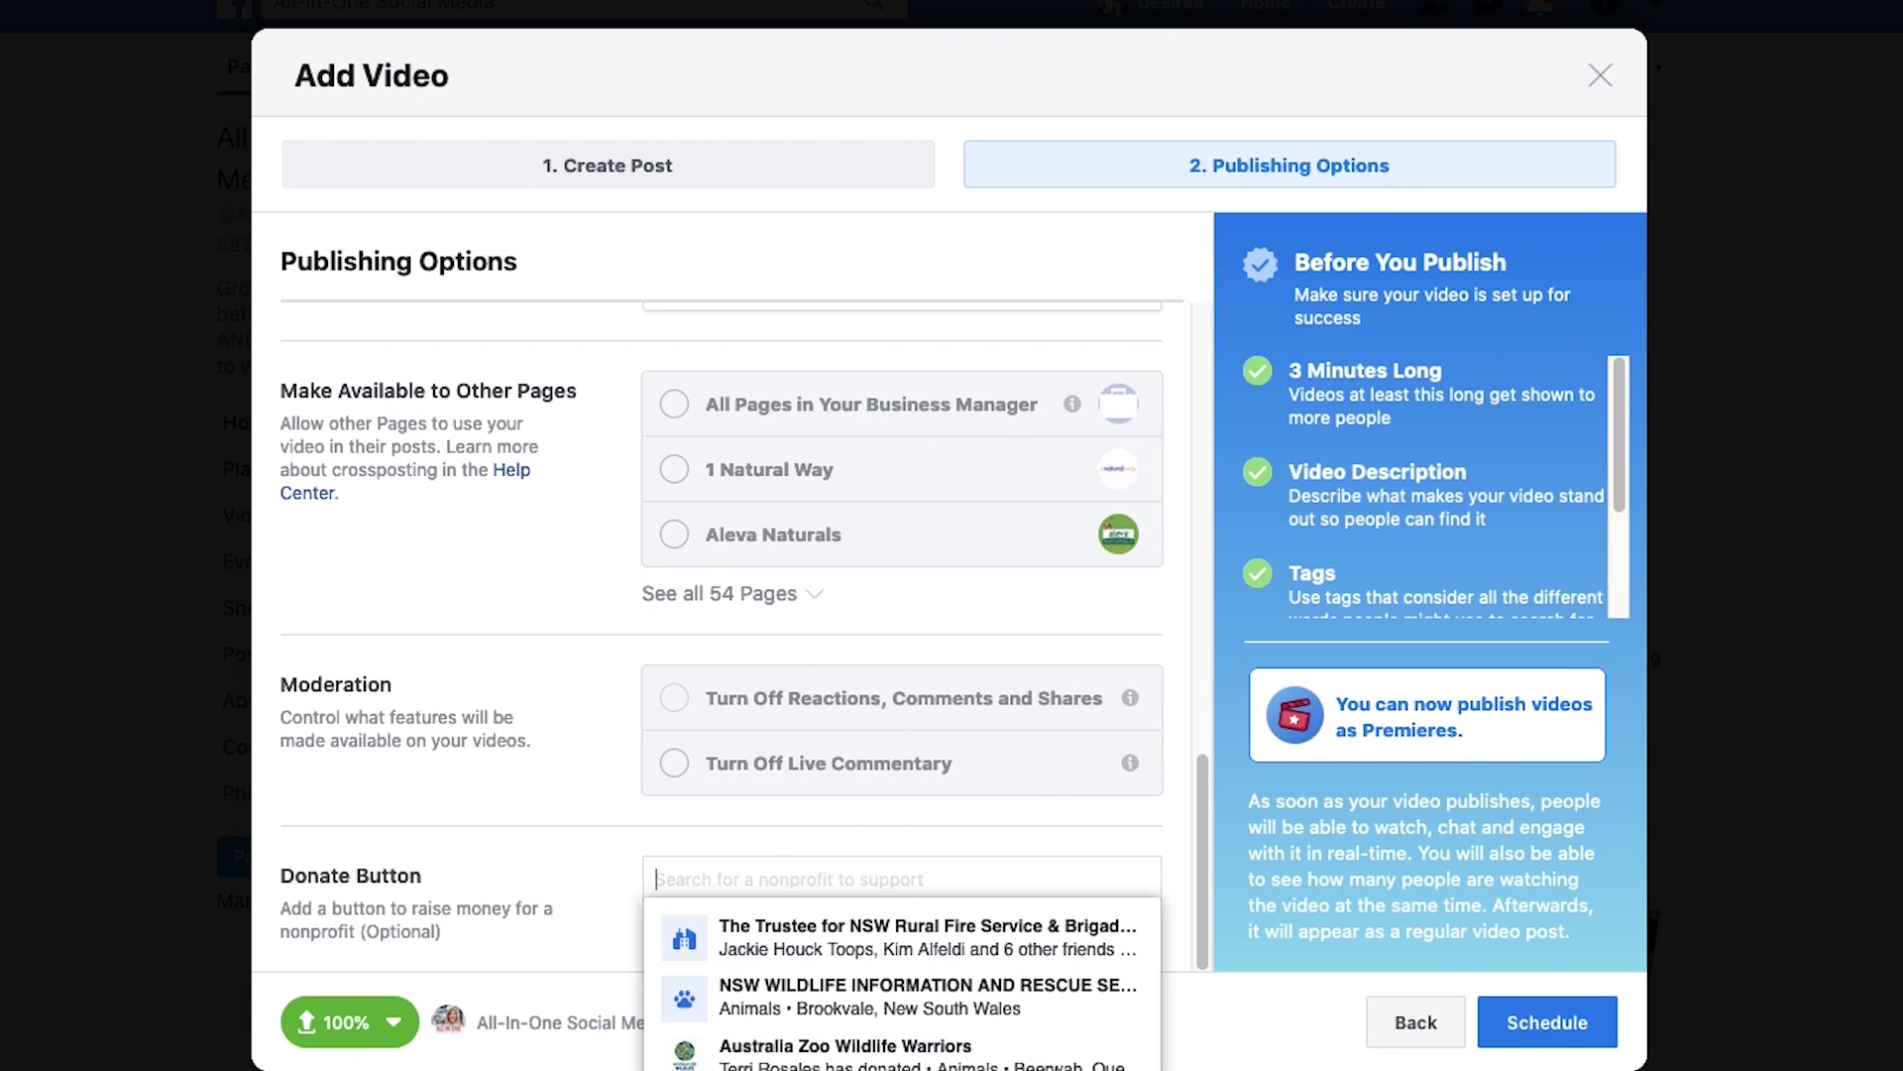
left_click(622, 799)
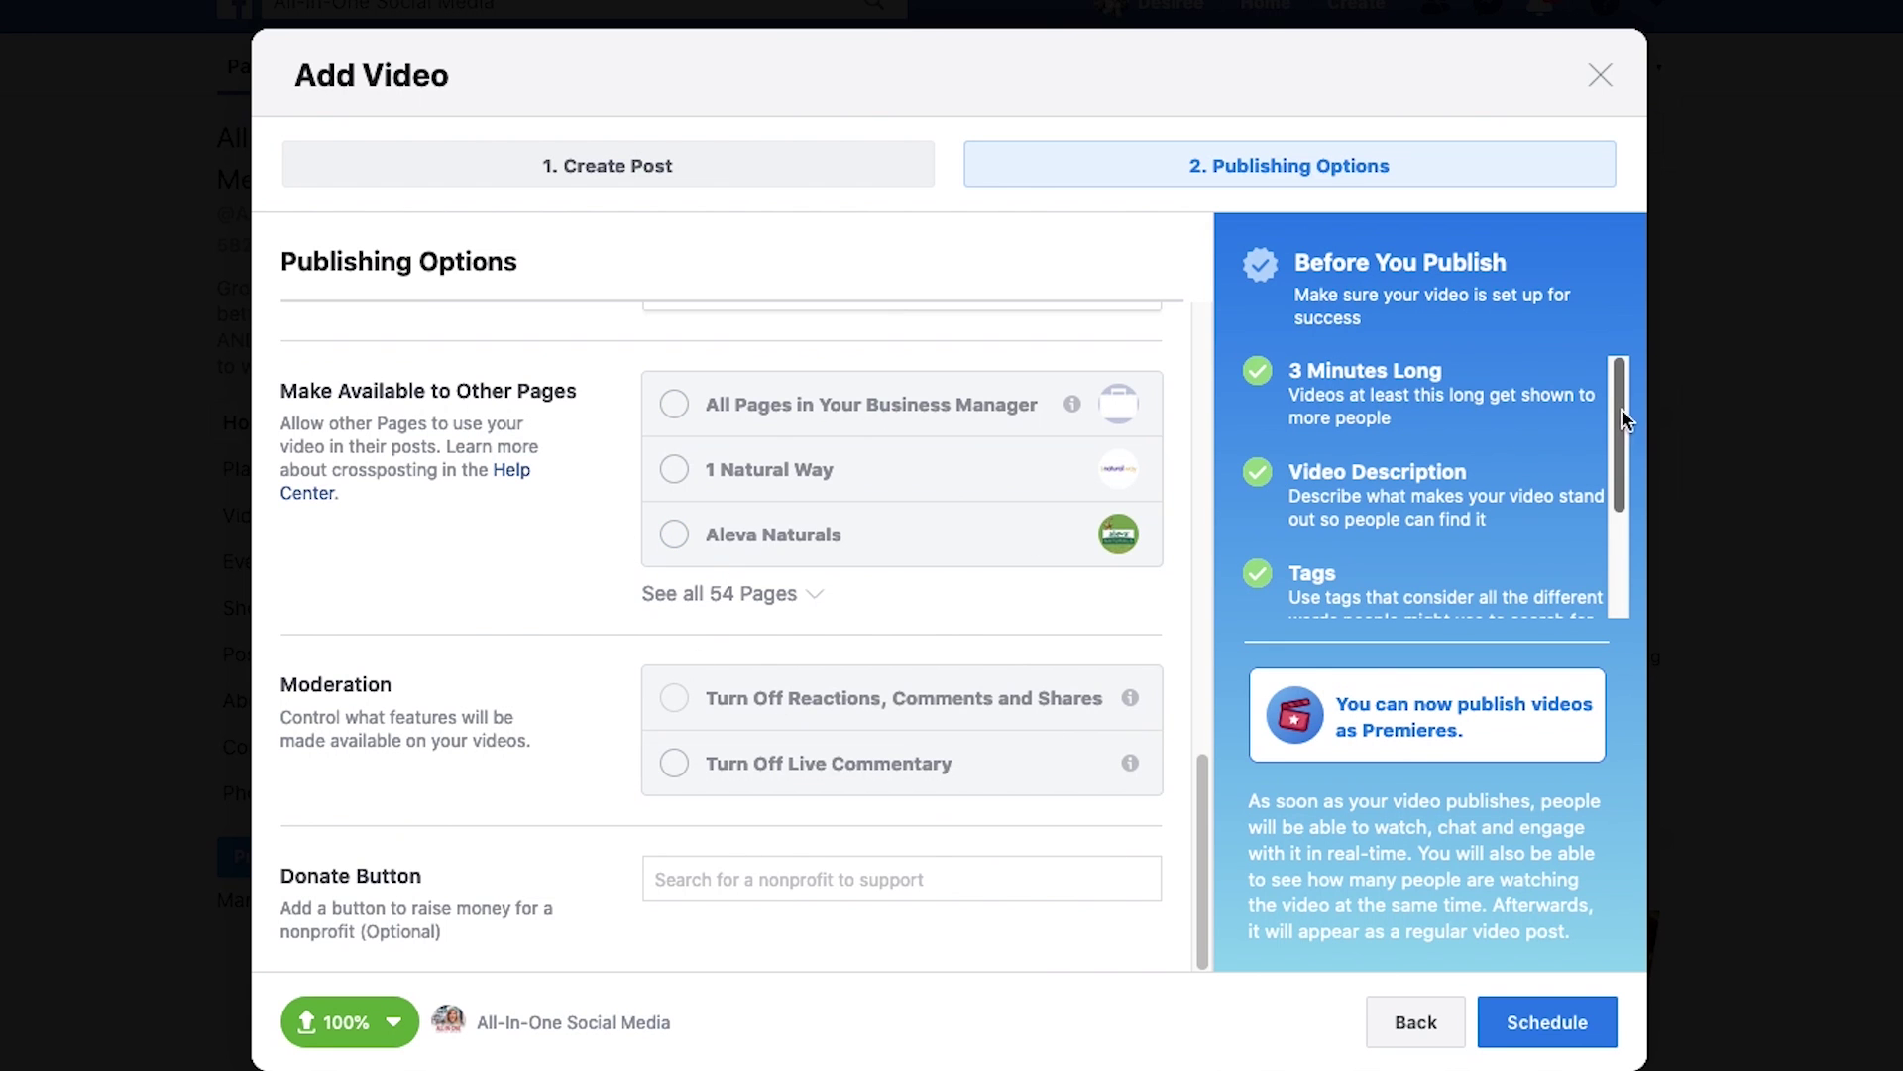
scroll(1631, 454, "down", 3)
scroll(1631, 454, "up", 3)
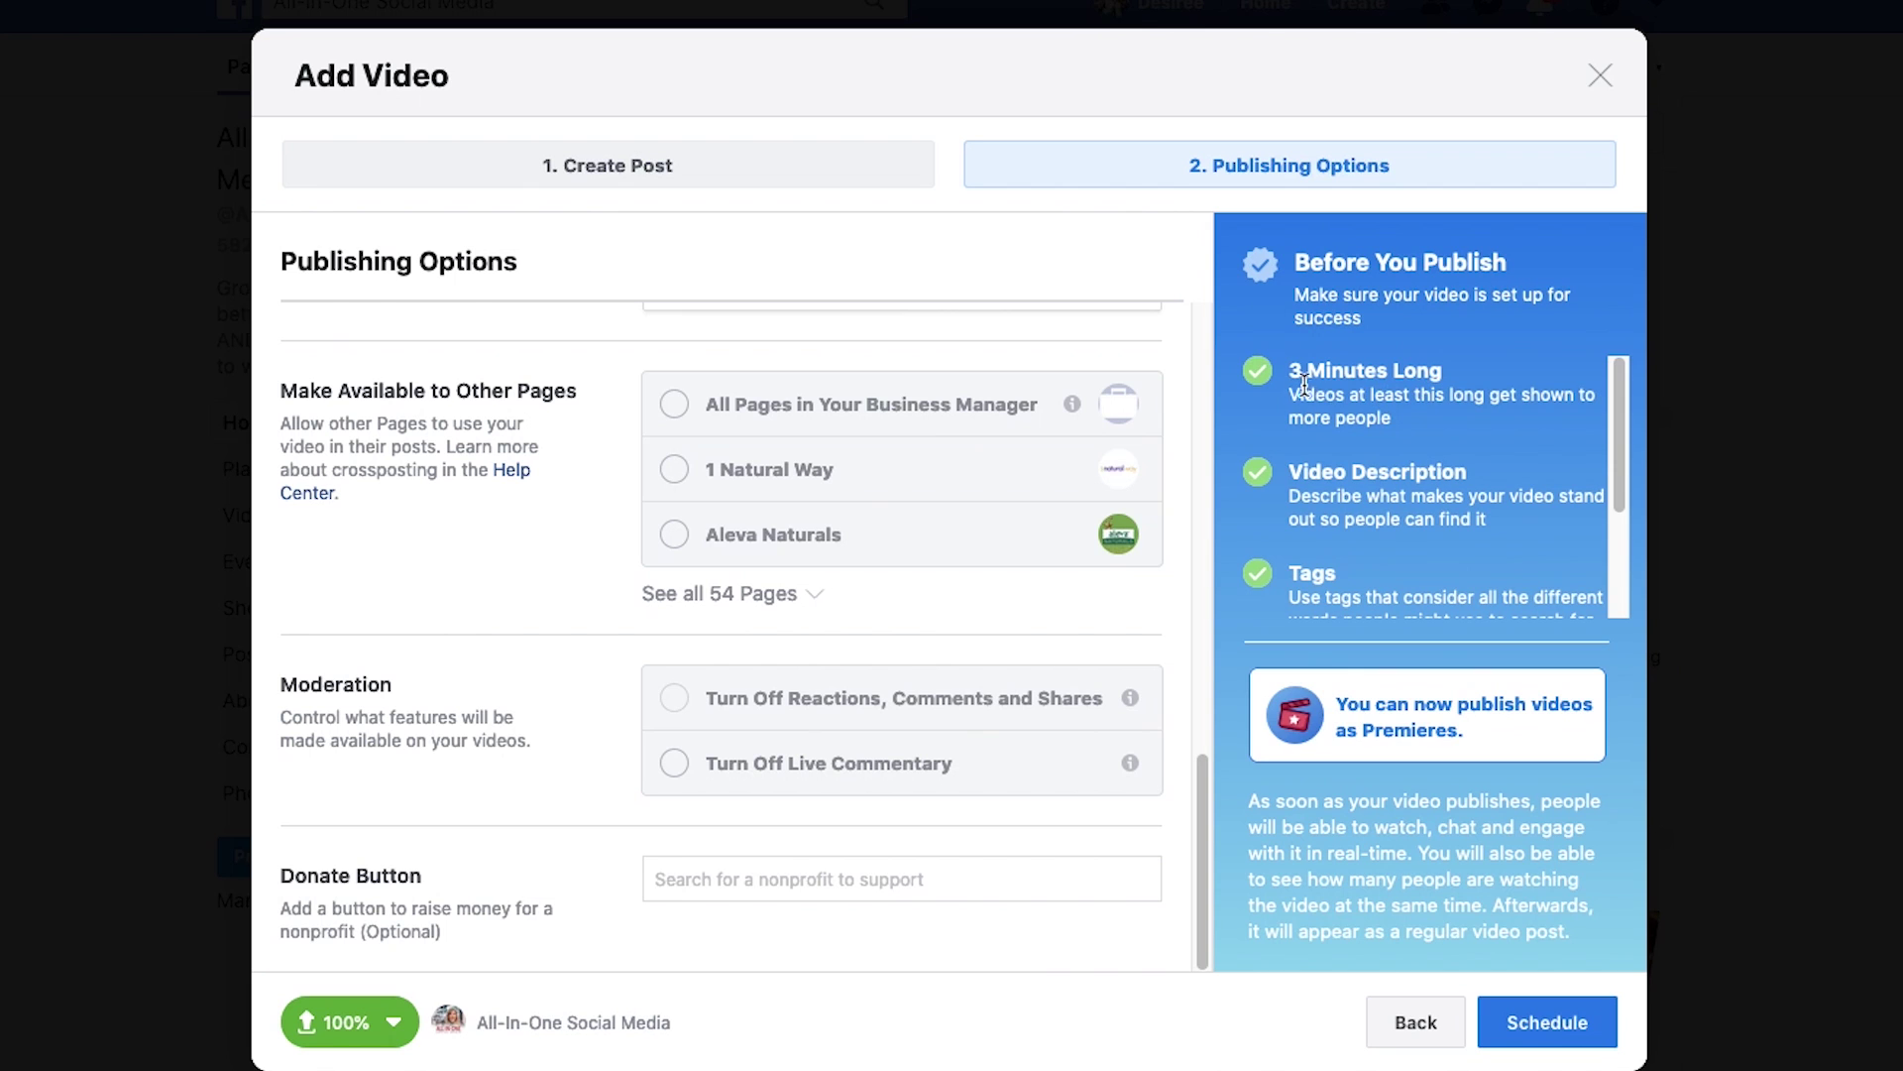
left_click_drag(1289, 375, 1402, 429)
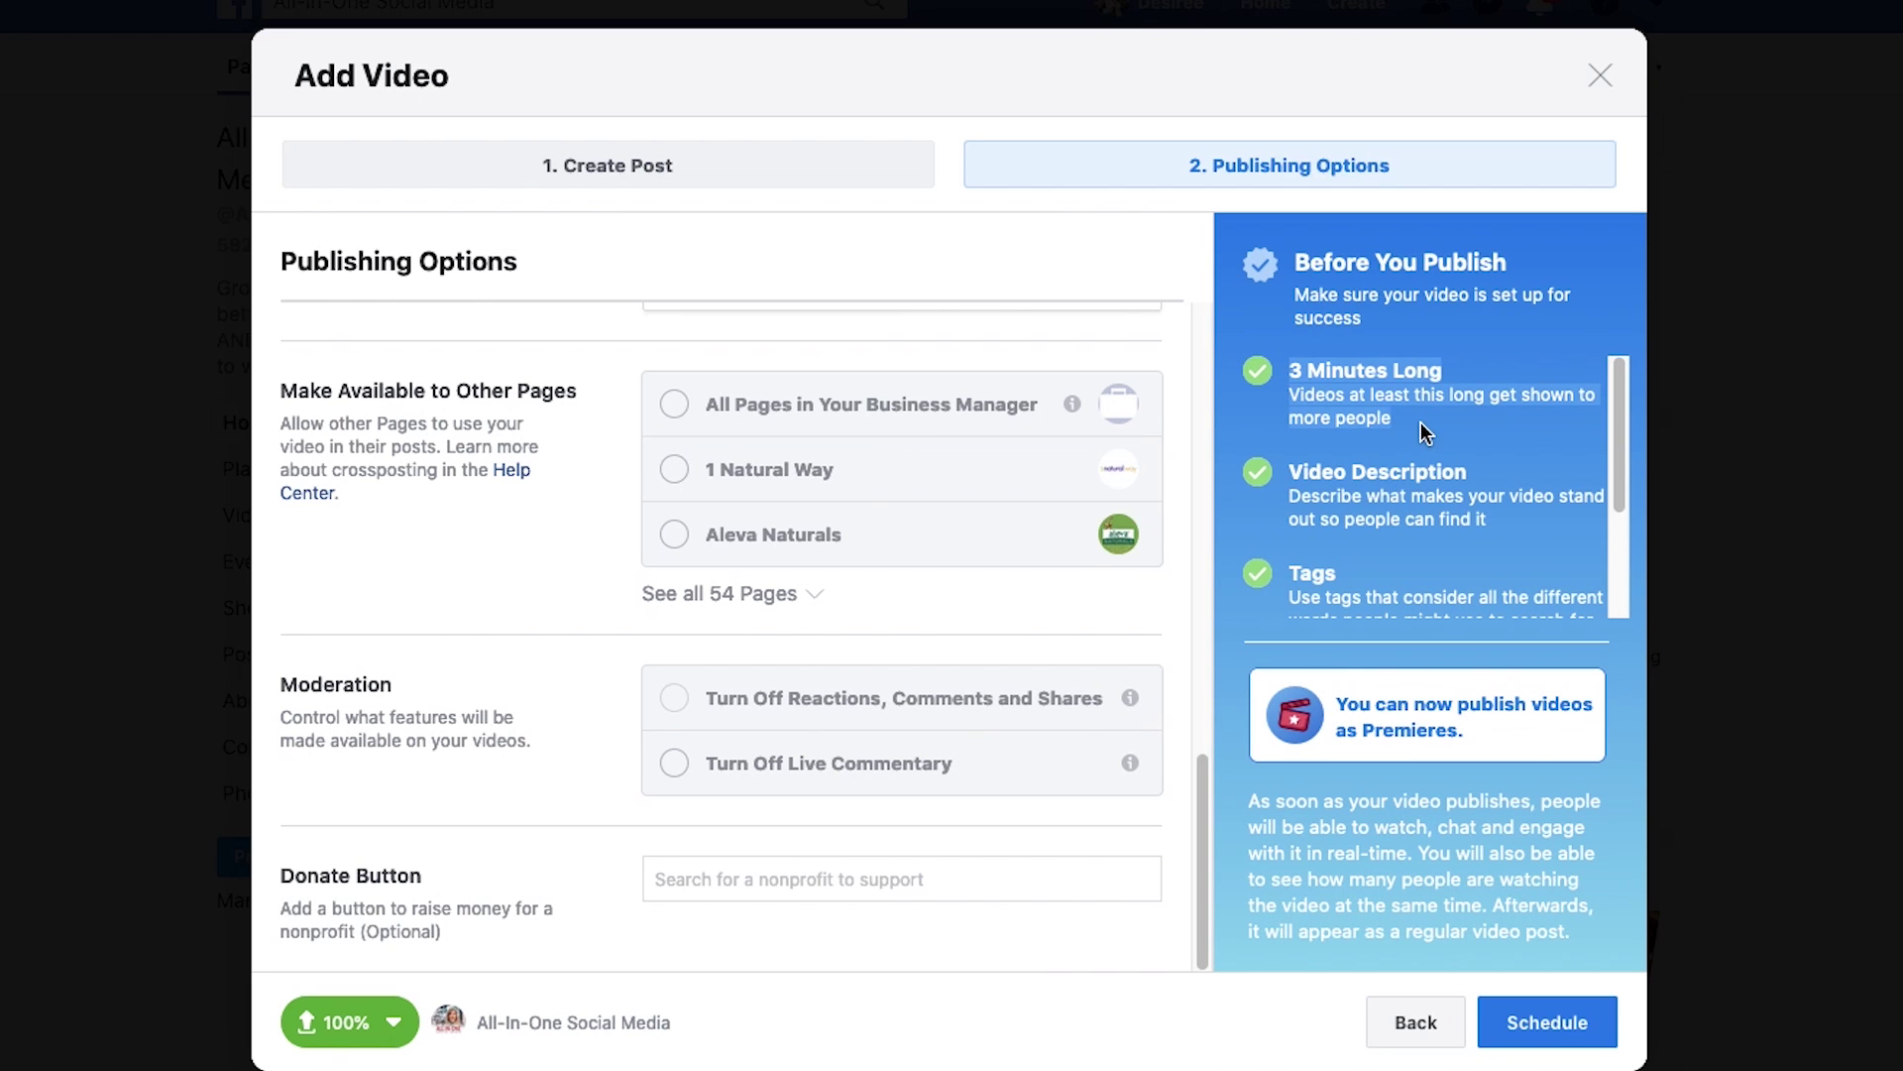
left_click(1290, 386)
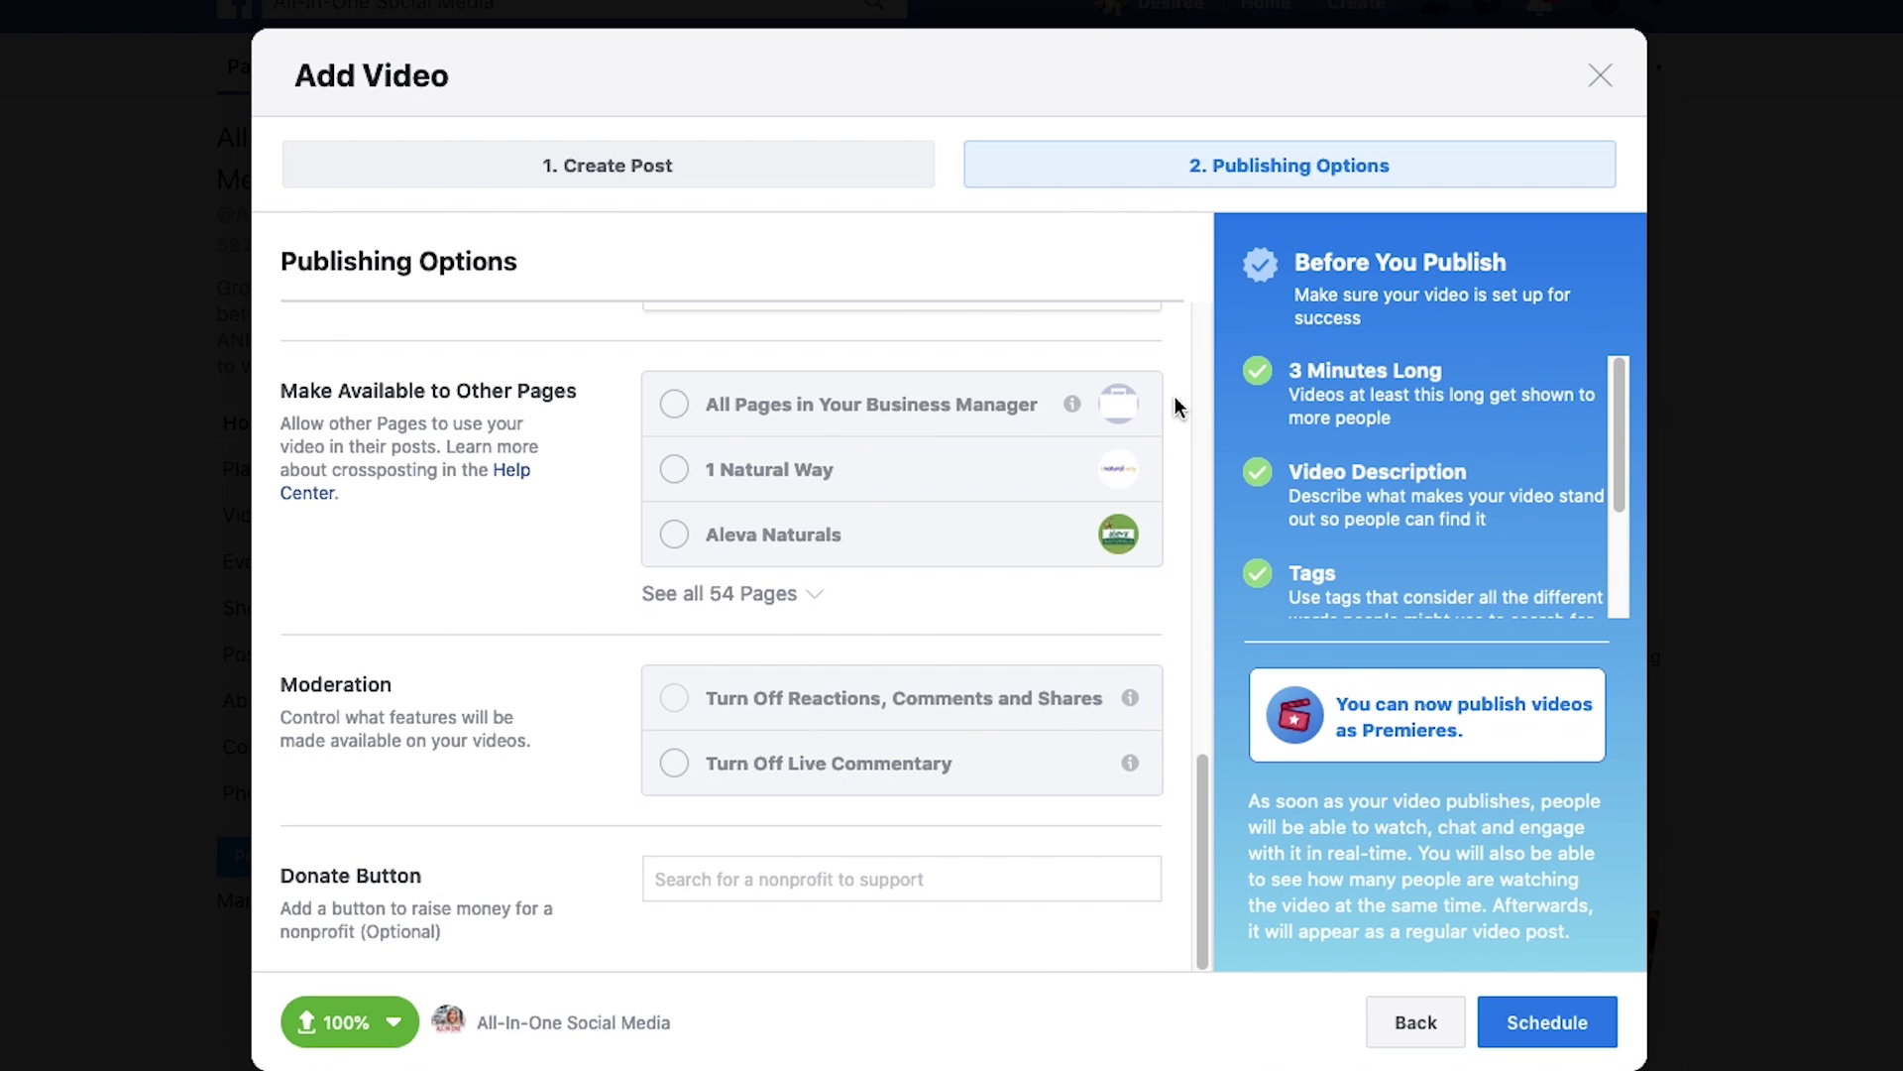
left_click_drag(1291, 370, 1431, 473)
left_click(1418, 555)
scroll(1430, 473, "down", 3)
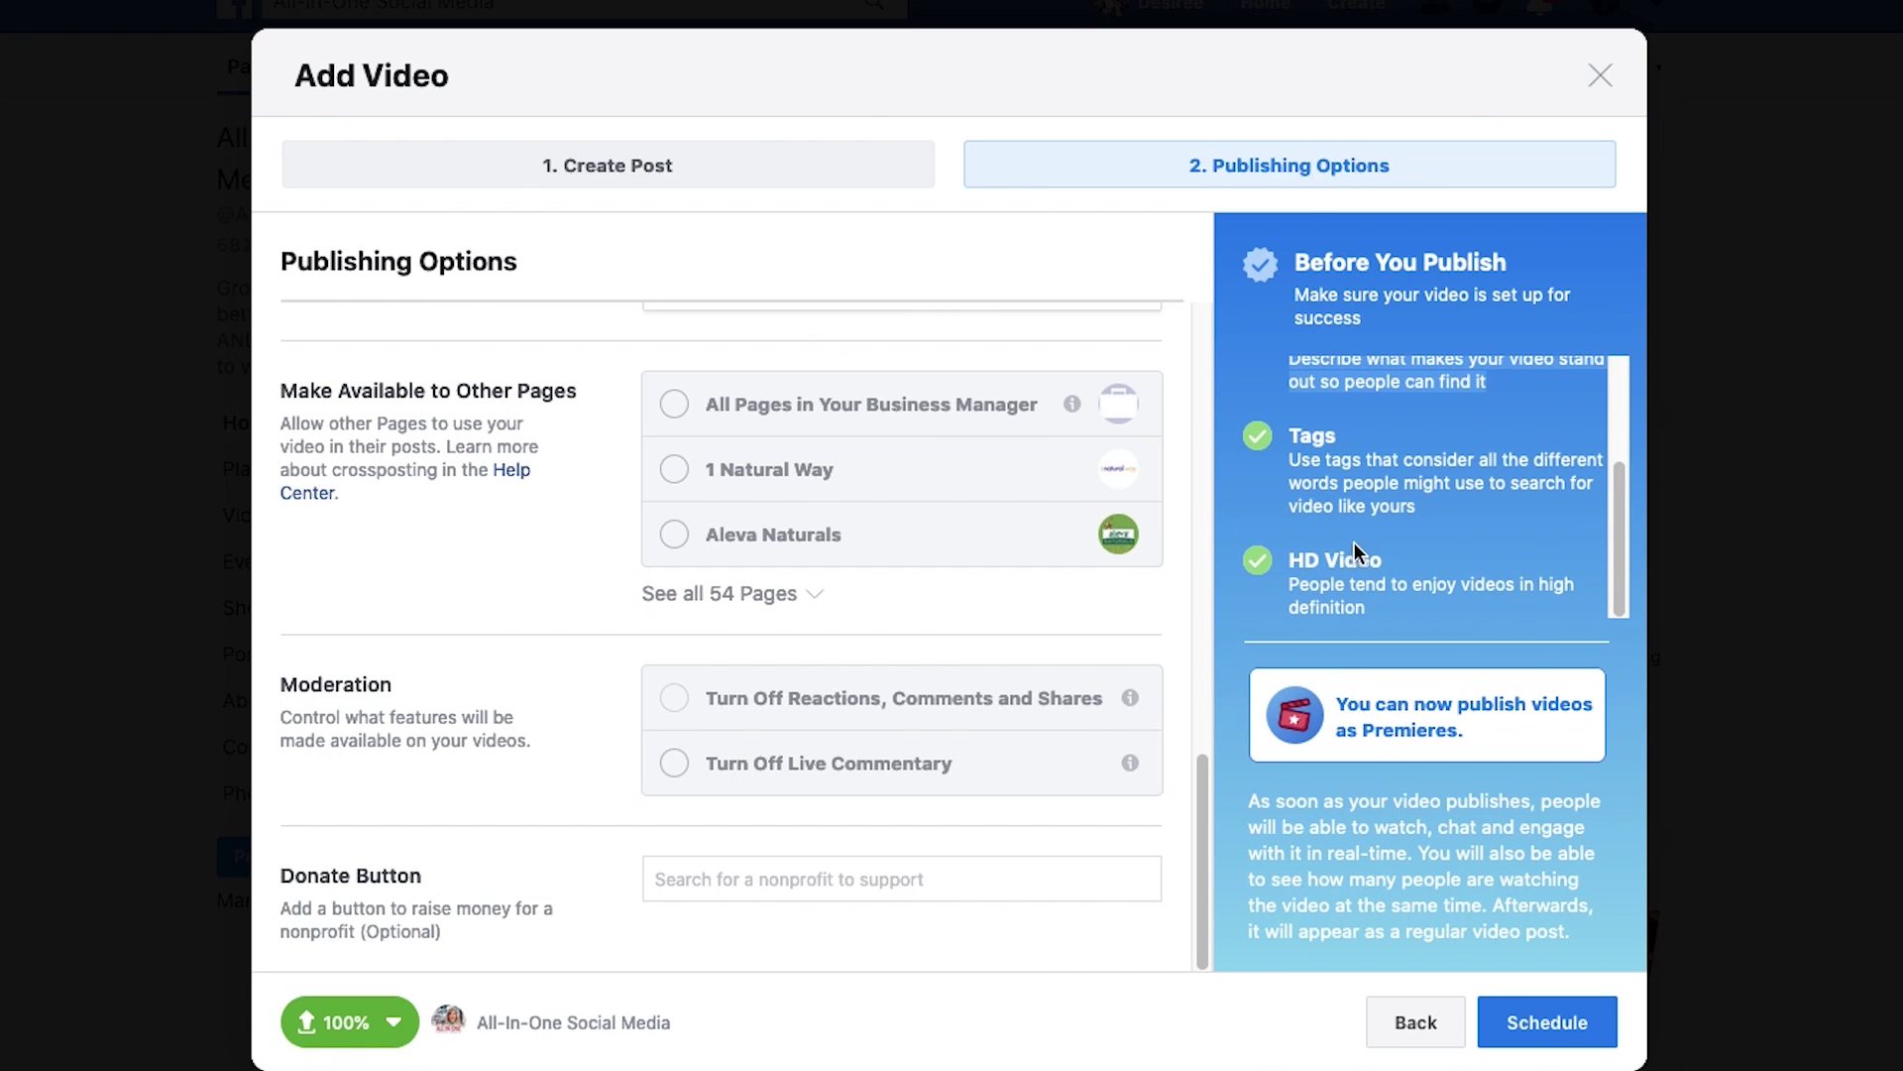
left_click_drag(1289, 561, 1388, 625)
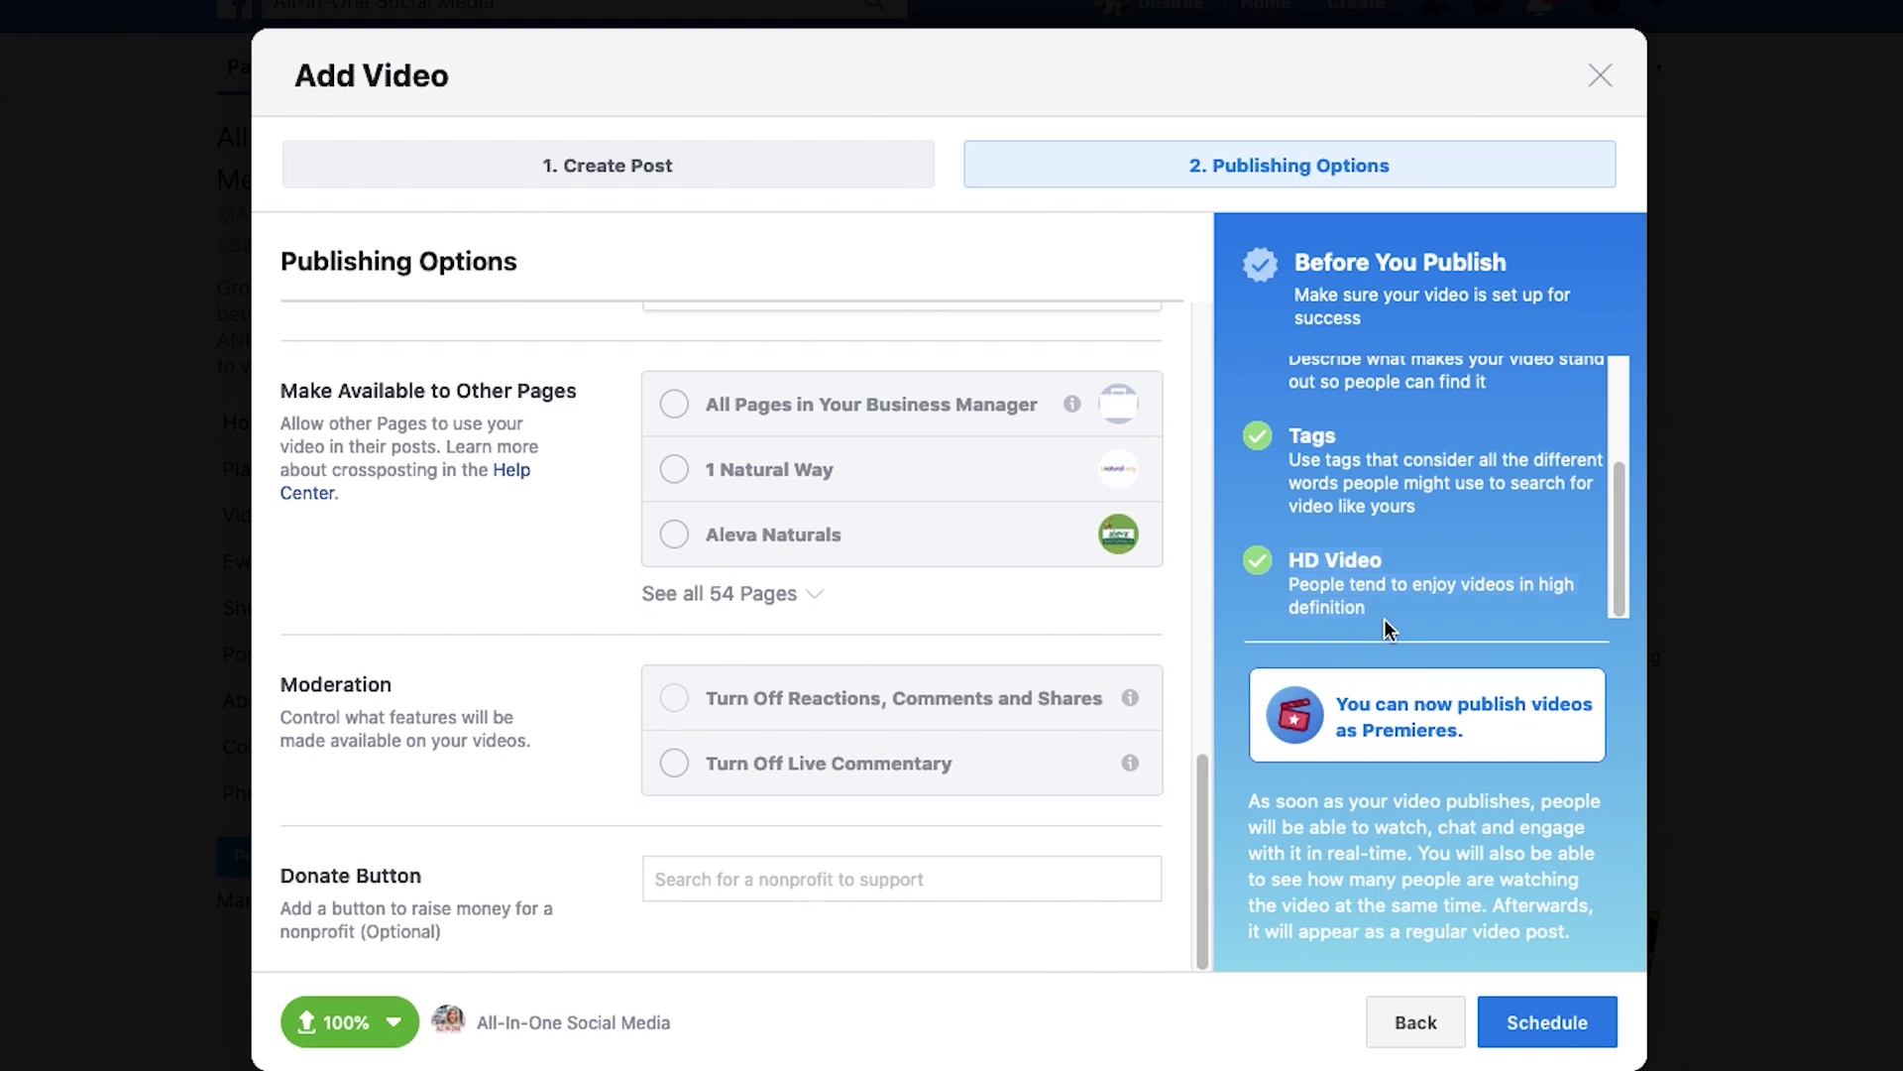
scroll(1388, 595, "up", 3)
scroll(1356, 449, "down", 3)
Step: Schedule the video post for January 13th 2020 at 8:00am, then go back to the page's Creator Studio Home
left_click(1555, 1021)
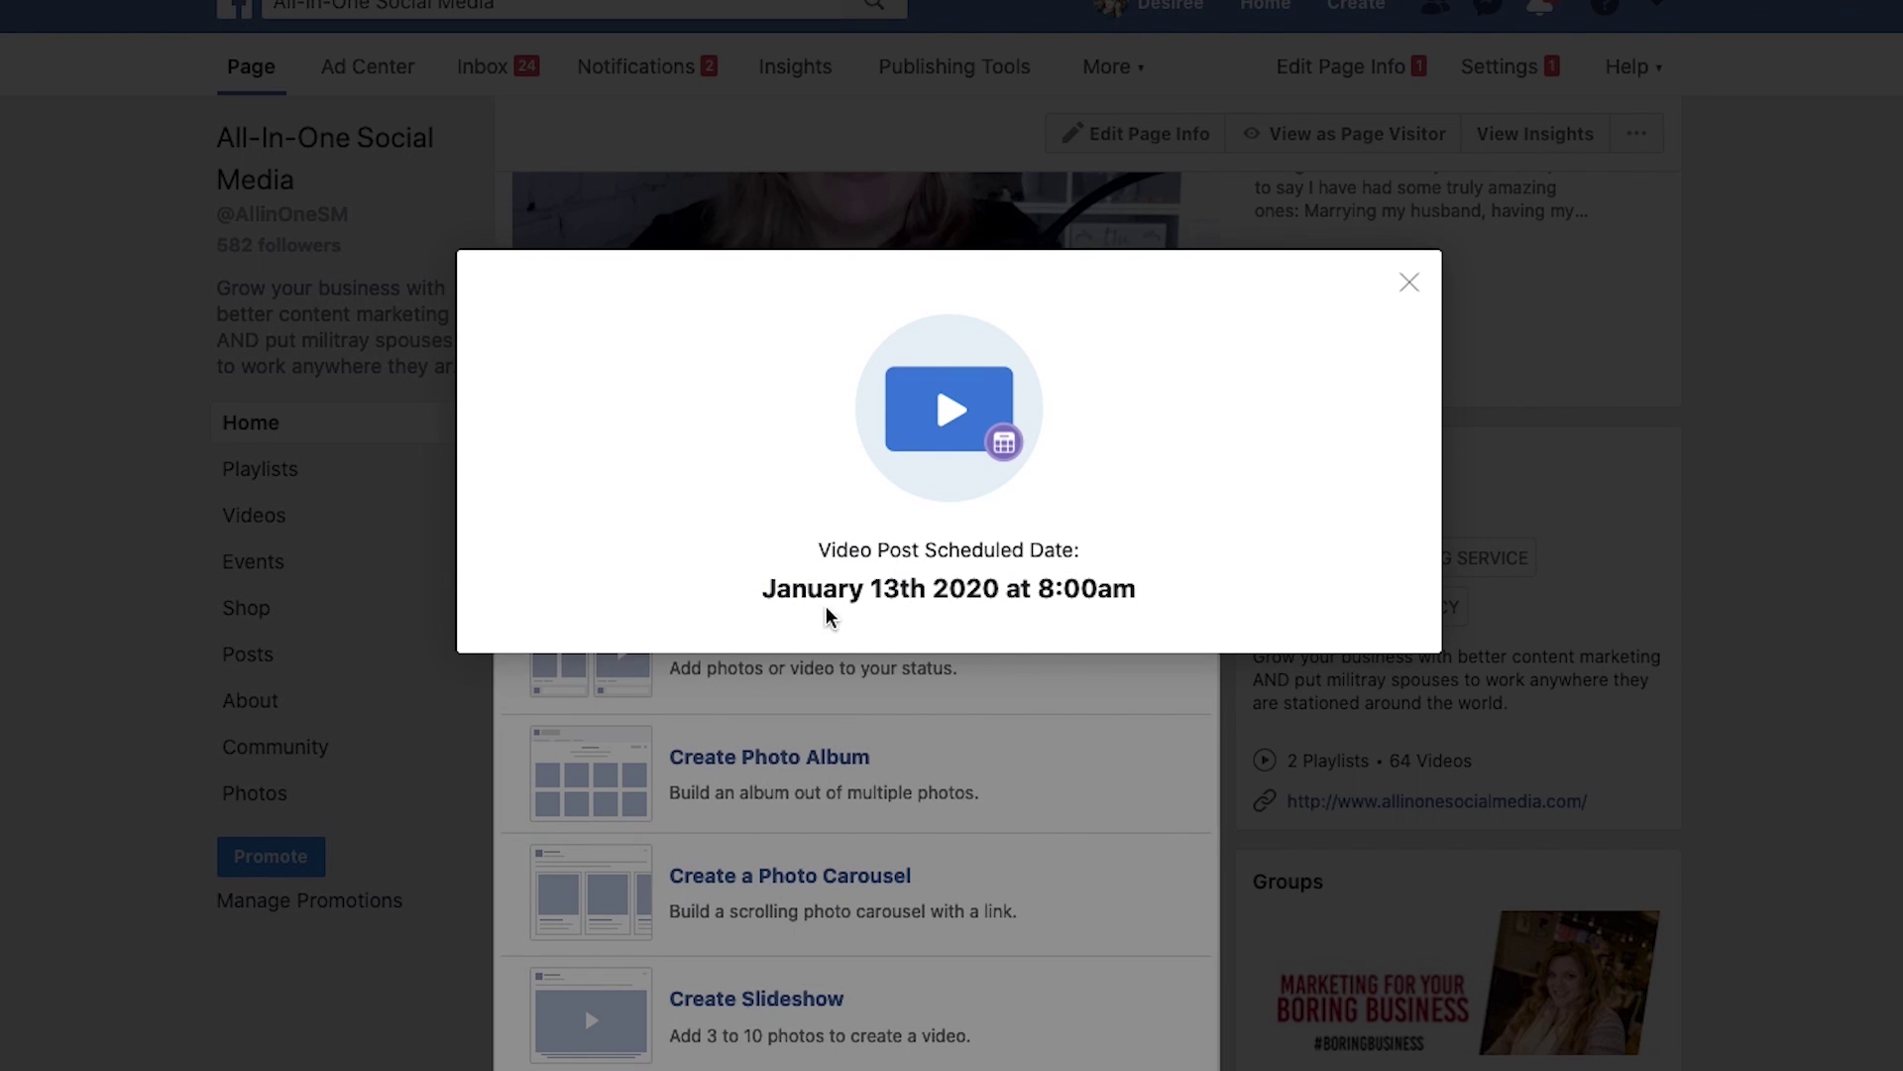
left_click_drag(760, 585, 1167, 599)
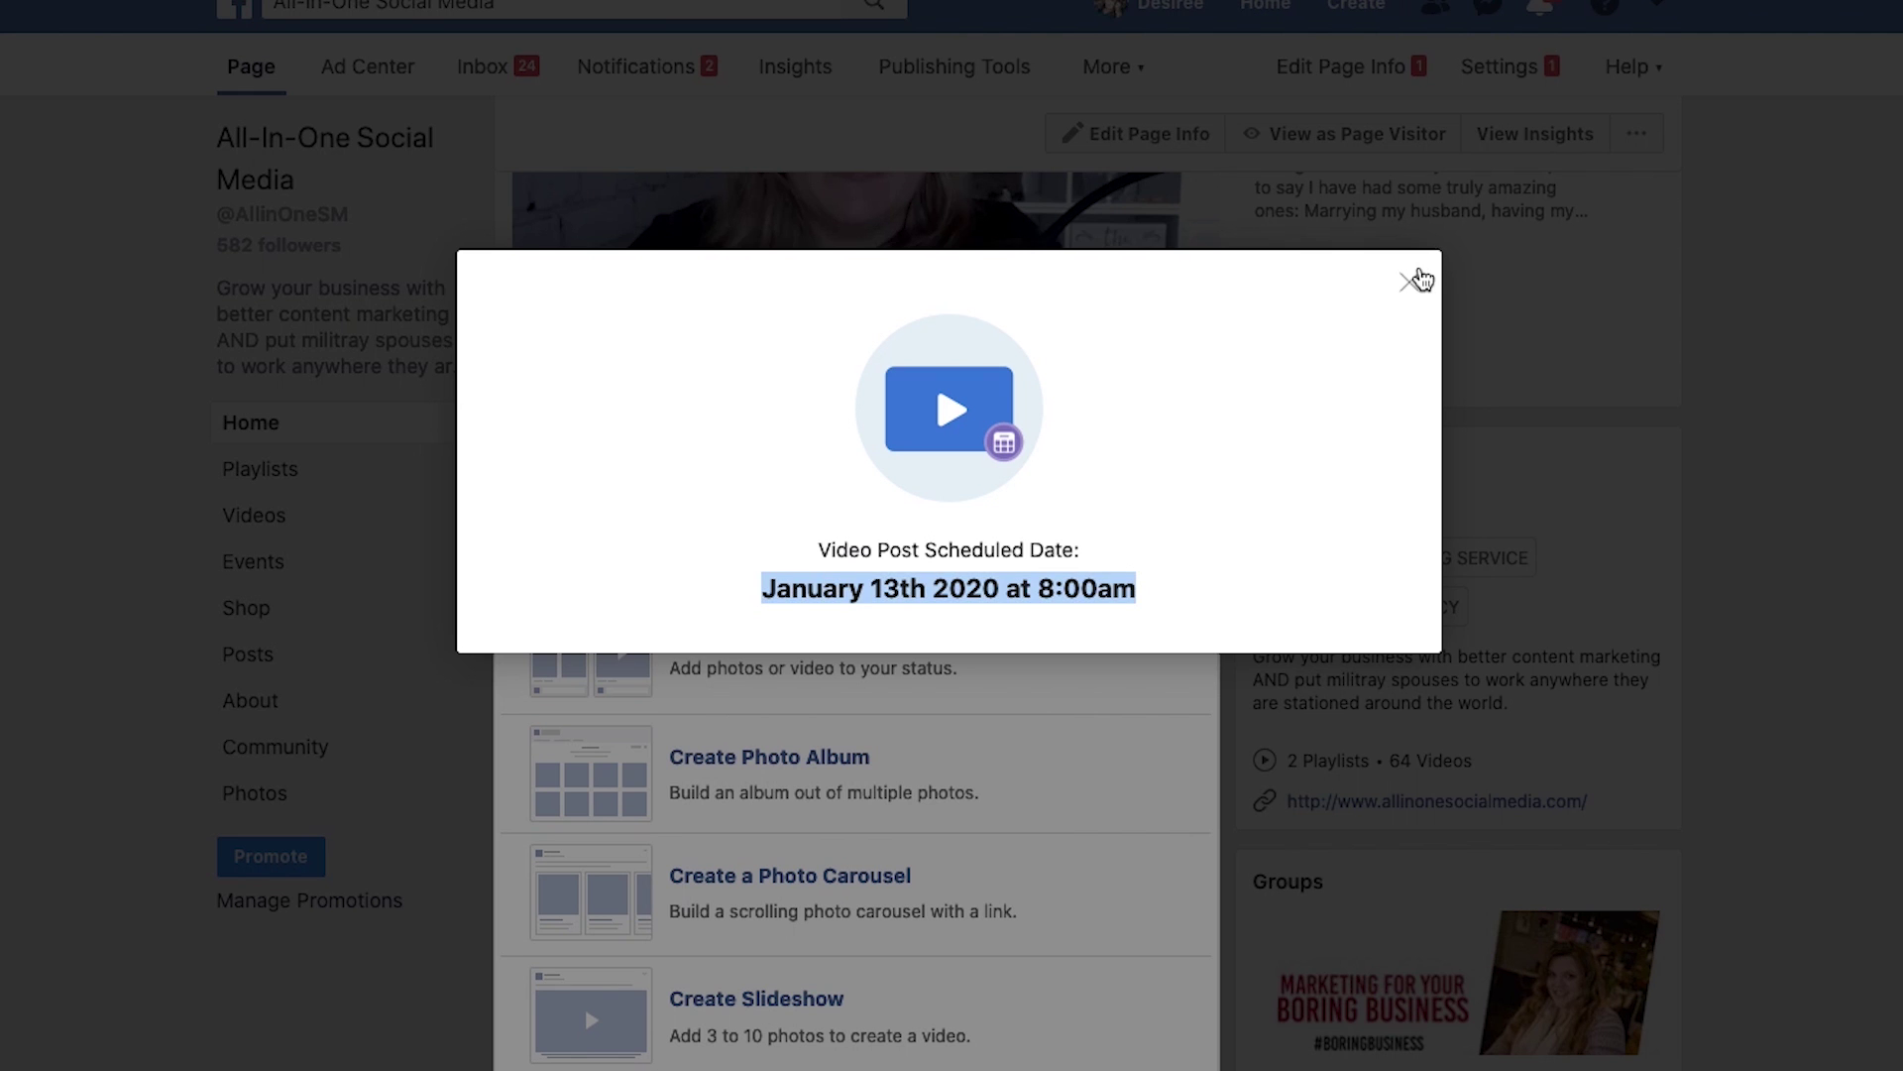
left_click(1411, 281)
left_click(1861, 459)
scroll(1735, 297, "down", 5)
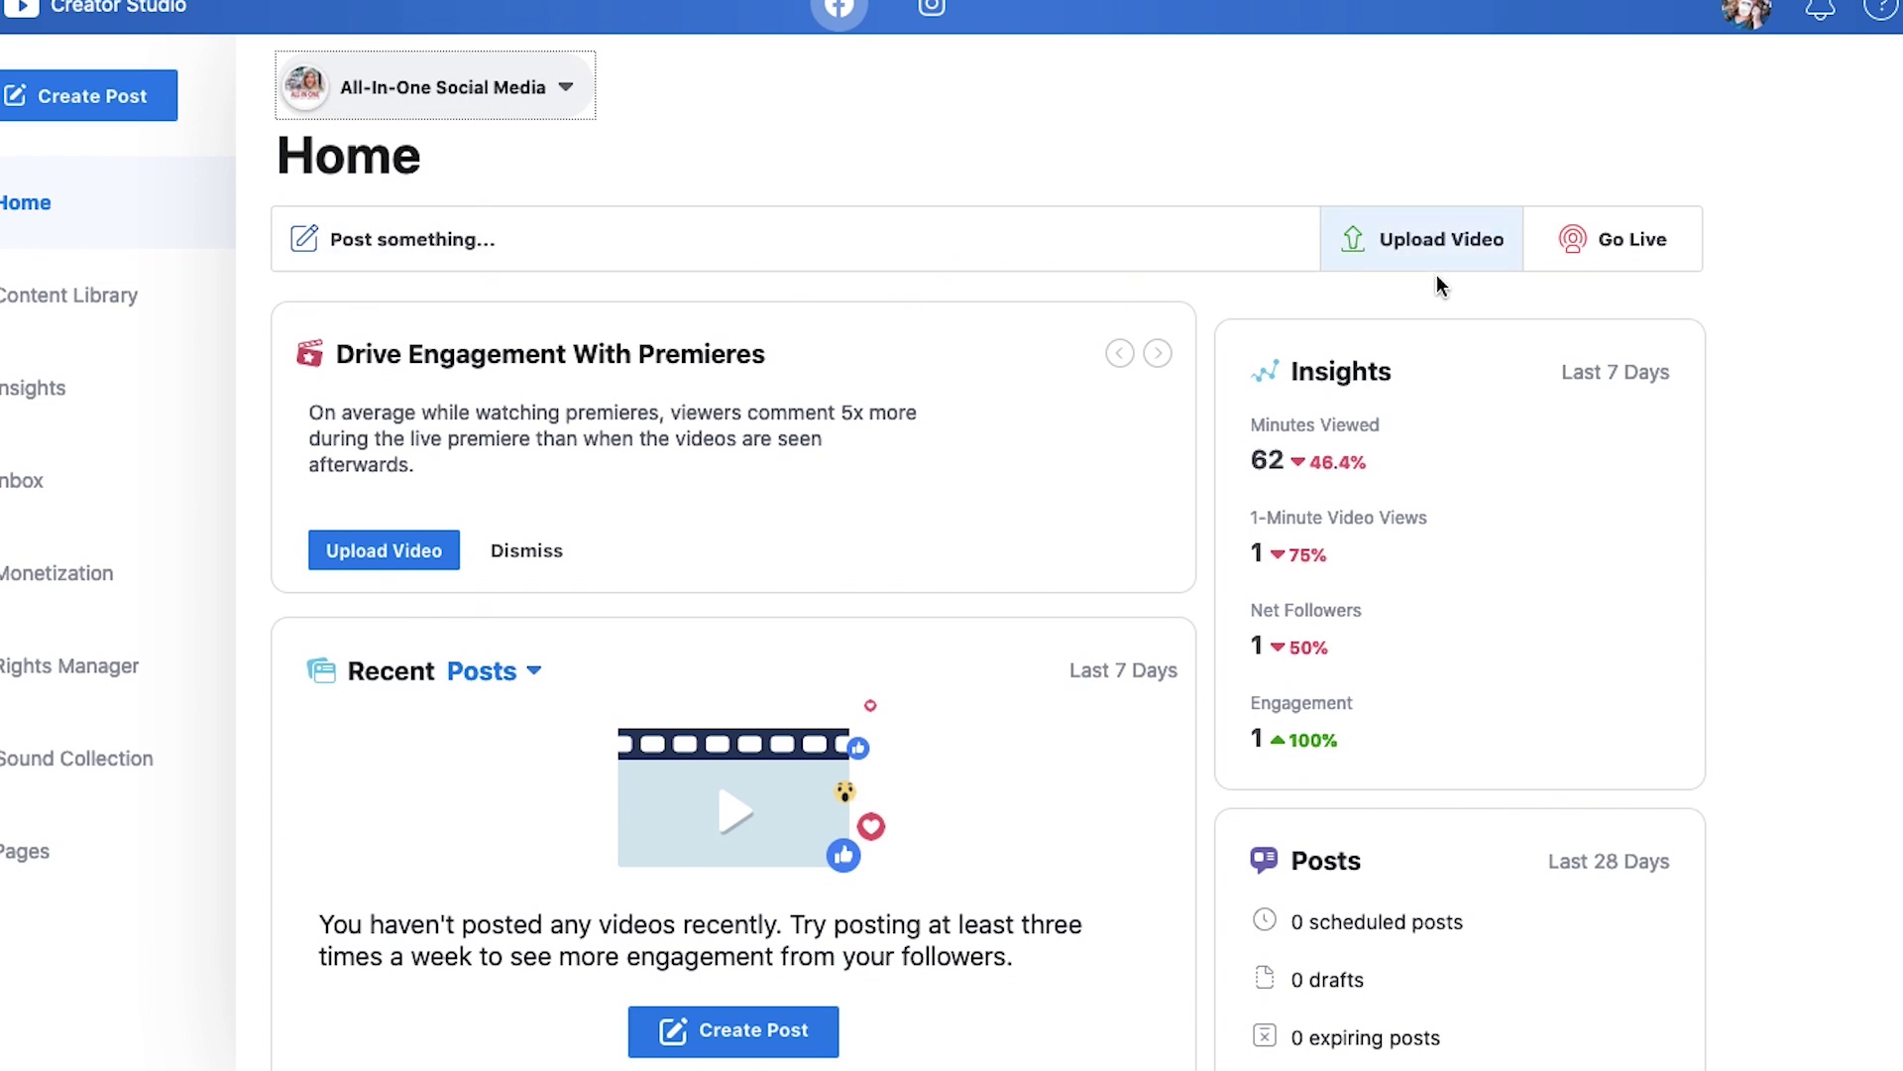
Step: Start a single-video upload using the .mov video file
left_click(1446, 240)
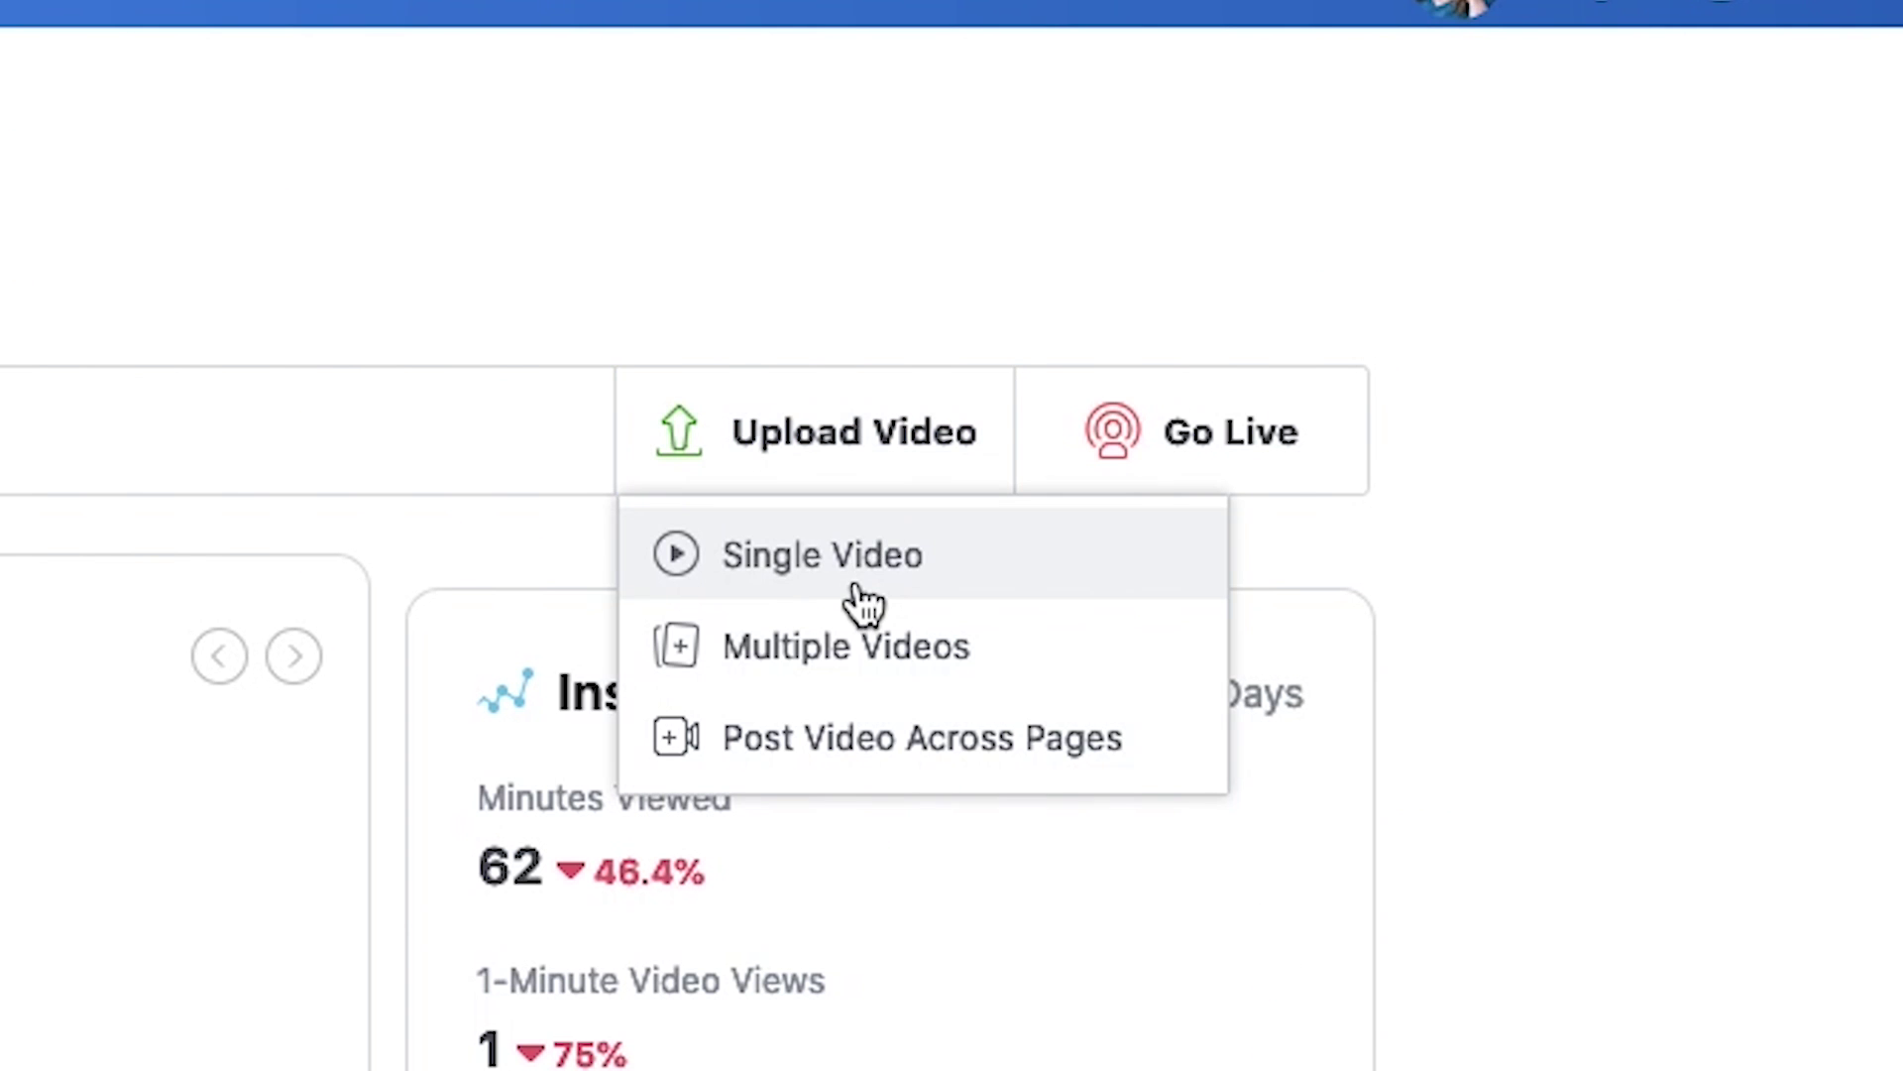
left_click(858, 589)
left_click(1020, 374)
left_click(1487, 638)
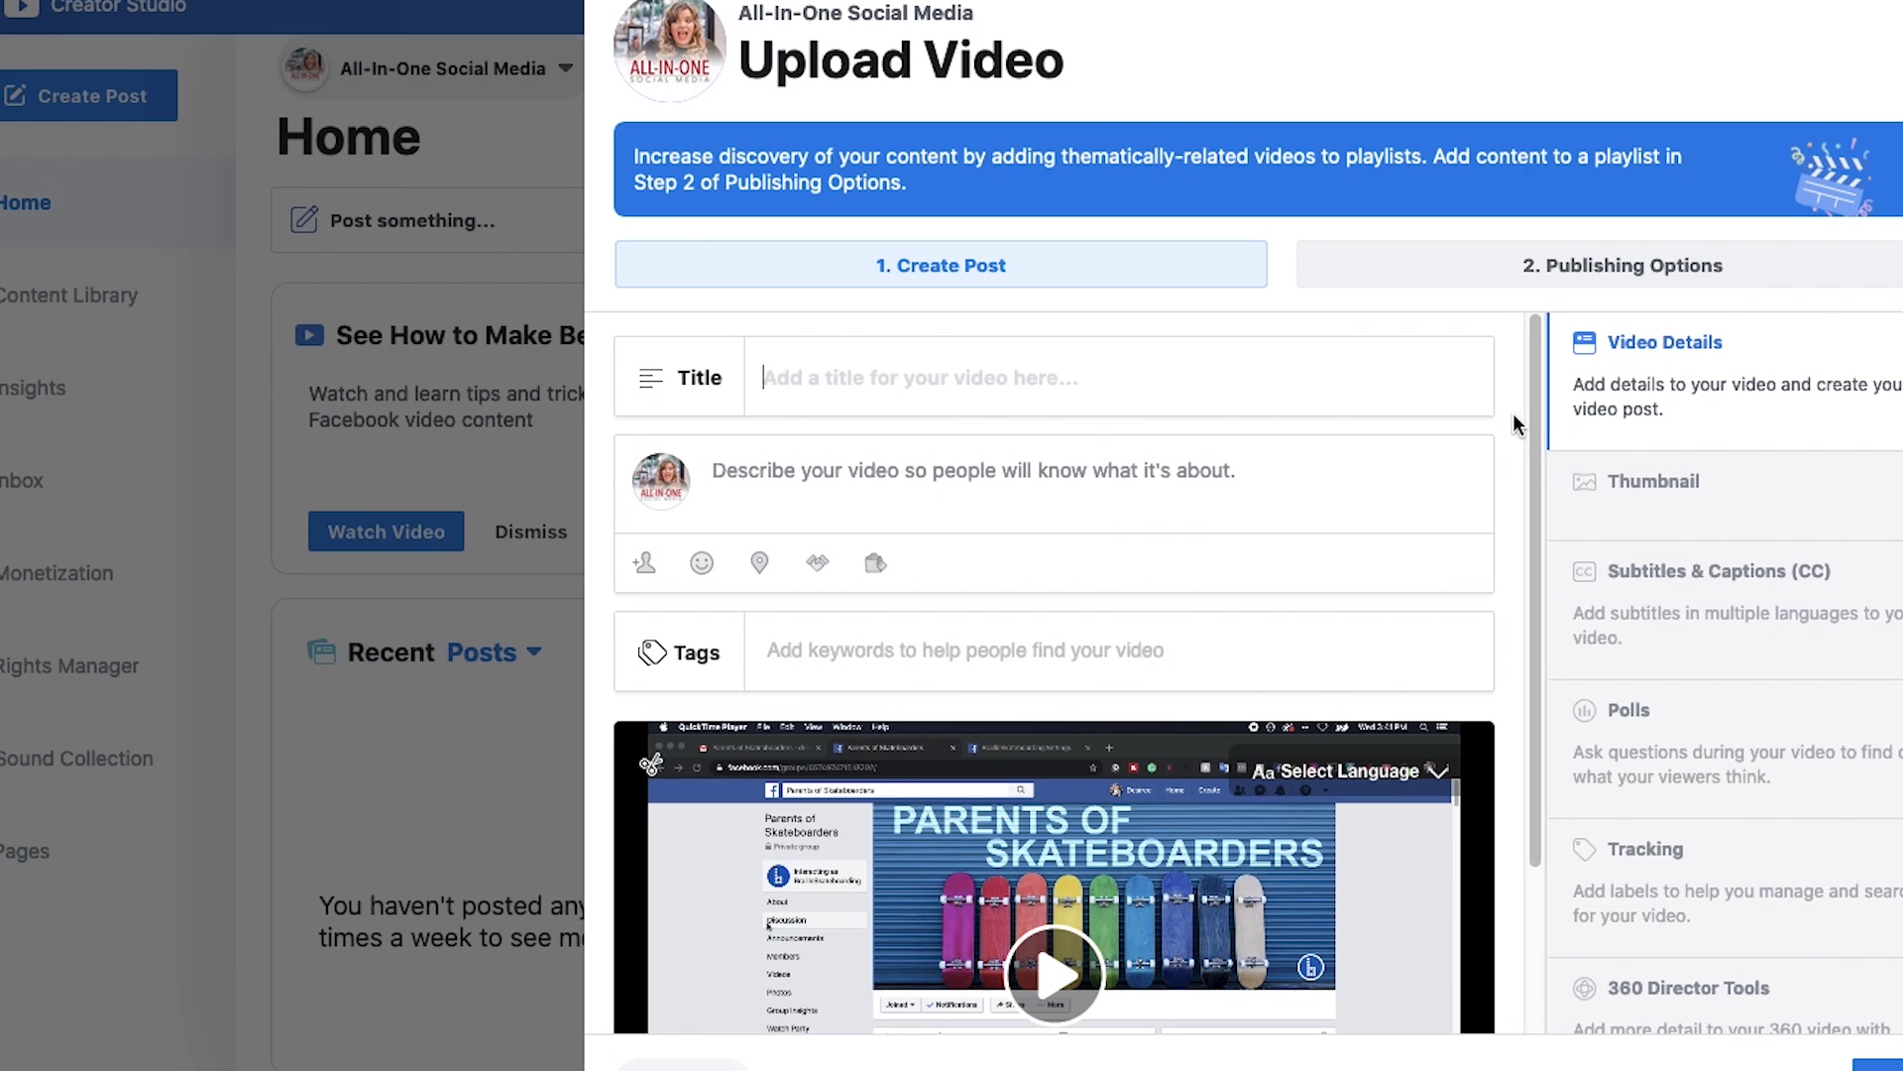
Step: Ask to exit the upload session, bringing up the Exit Session warning that the video will be deleted
scroll(1508, 595, "down", 2)
scroll(1138, 540, "up", 2)
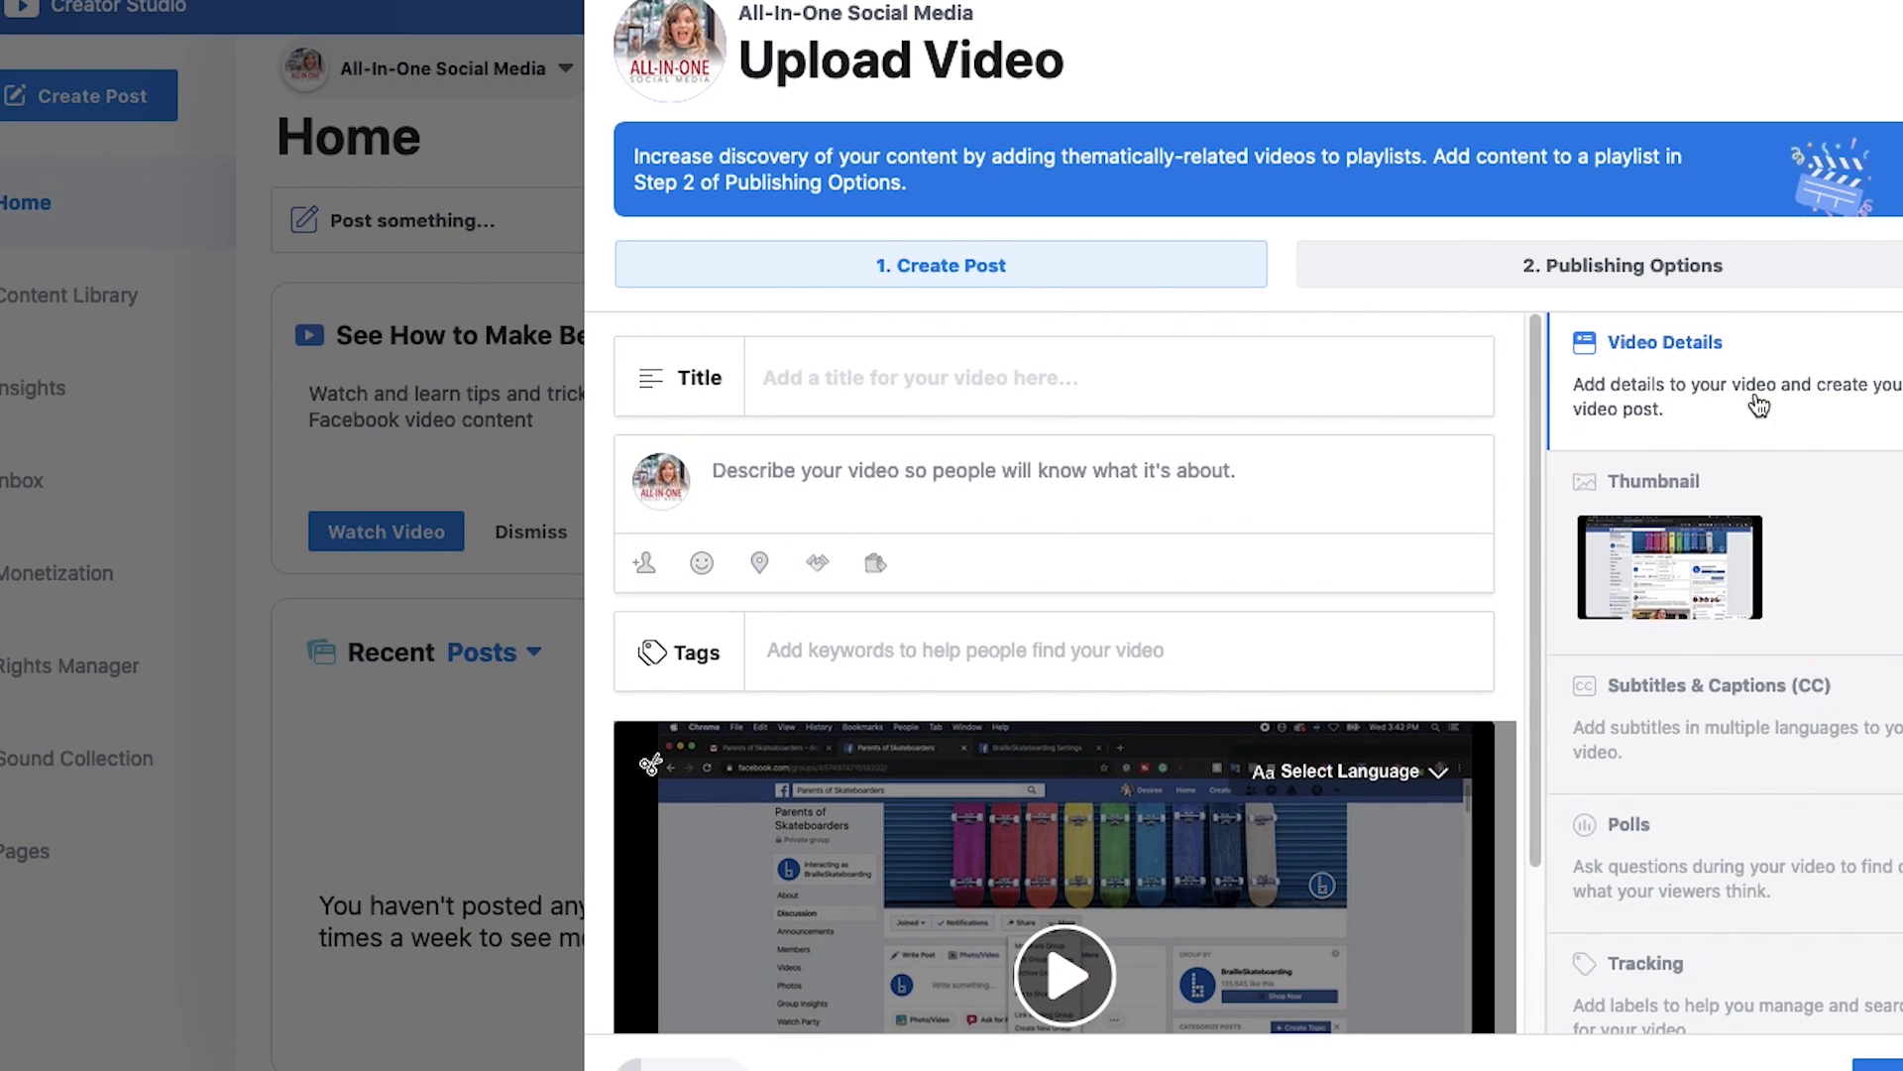
scroll(1749, 843, "down", 2)
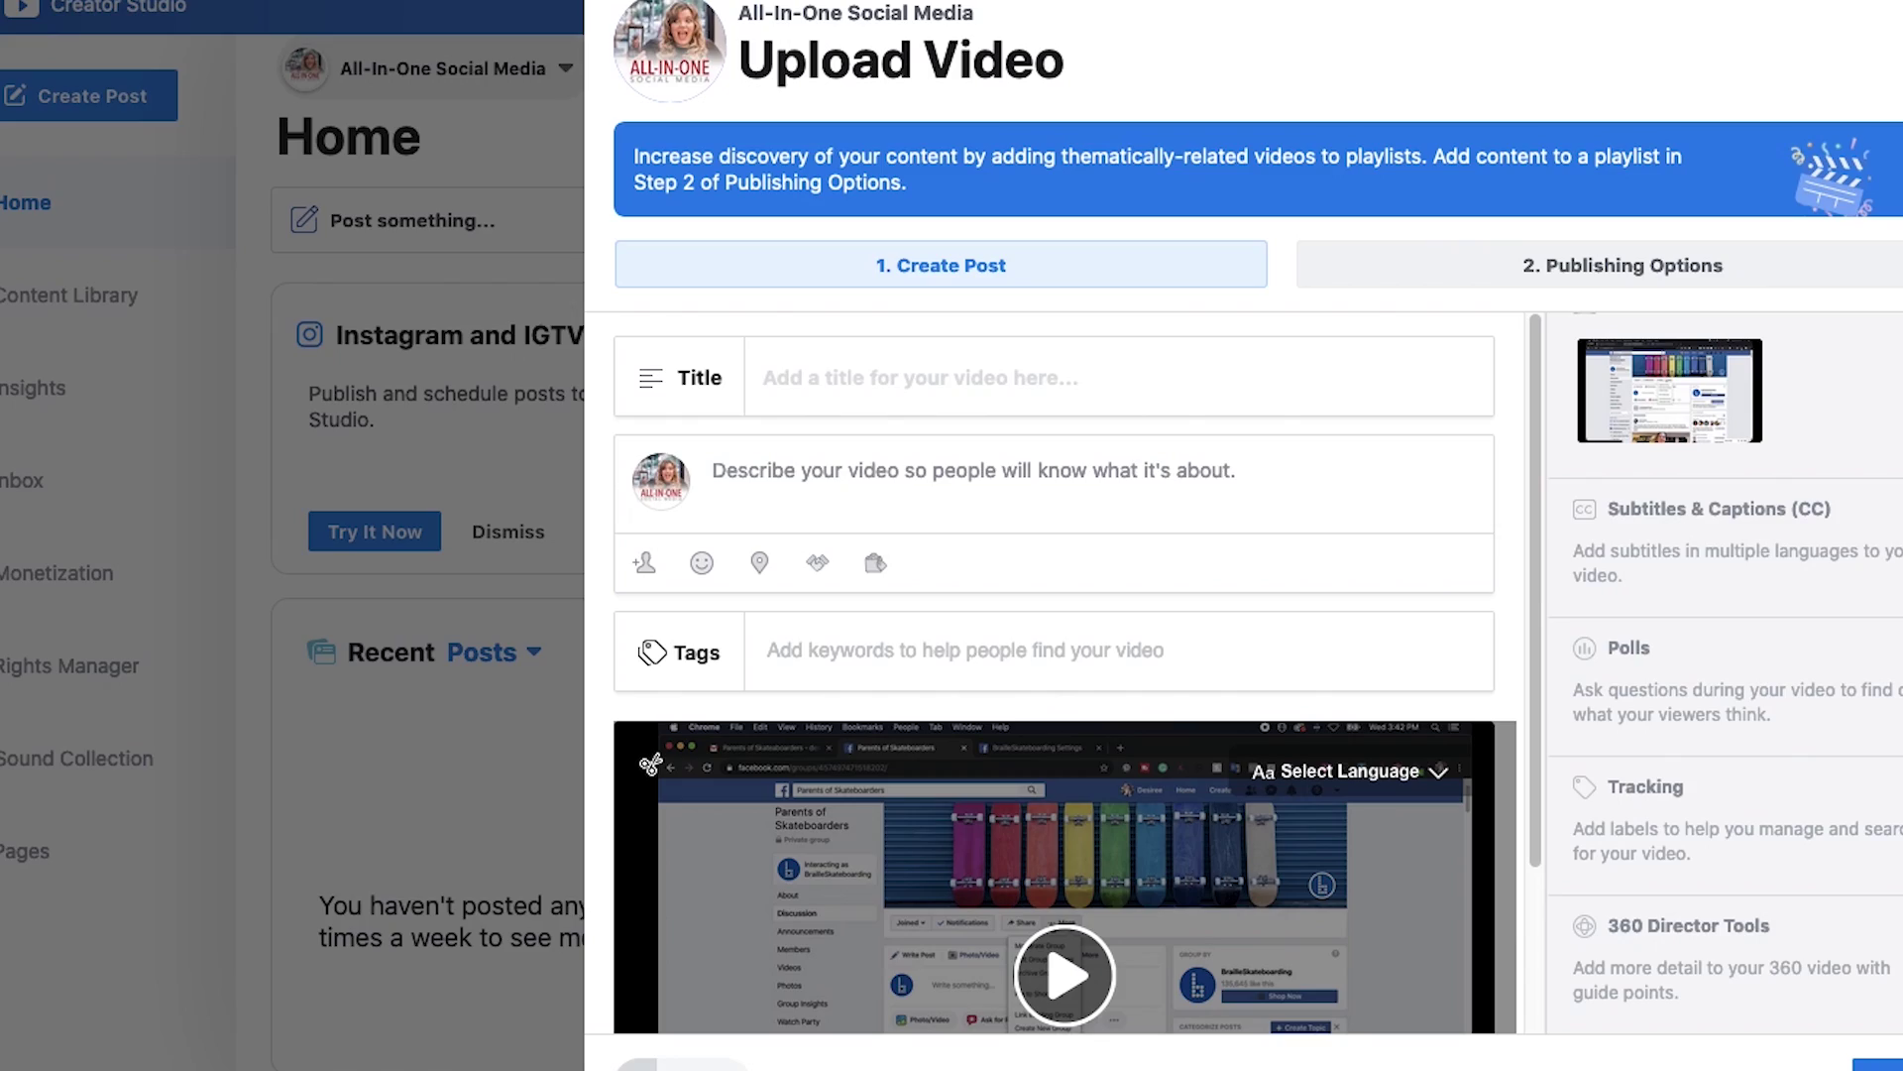
key("Escape")
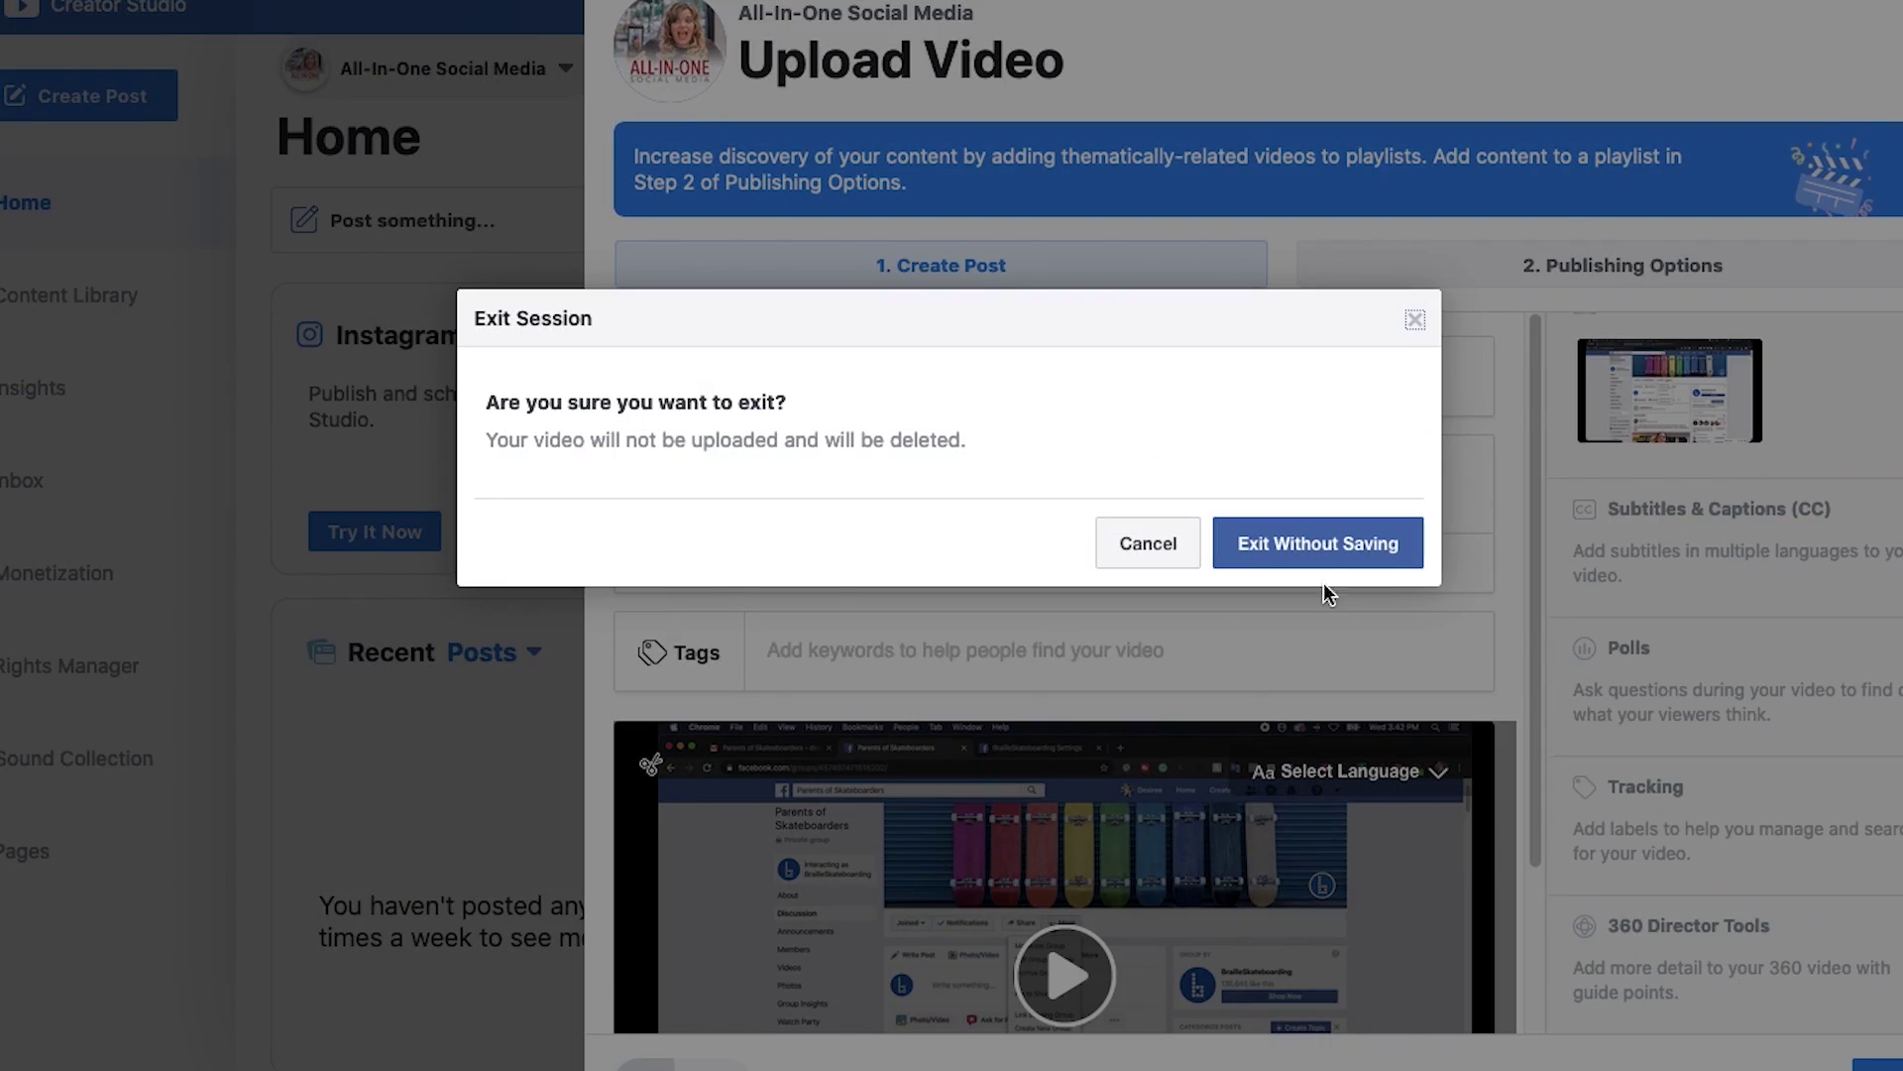